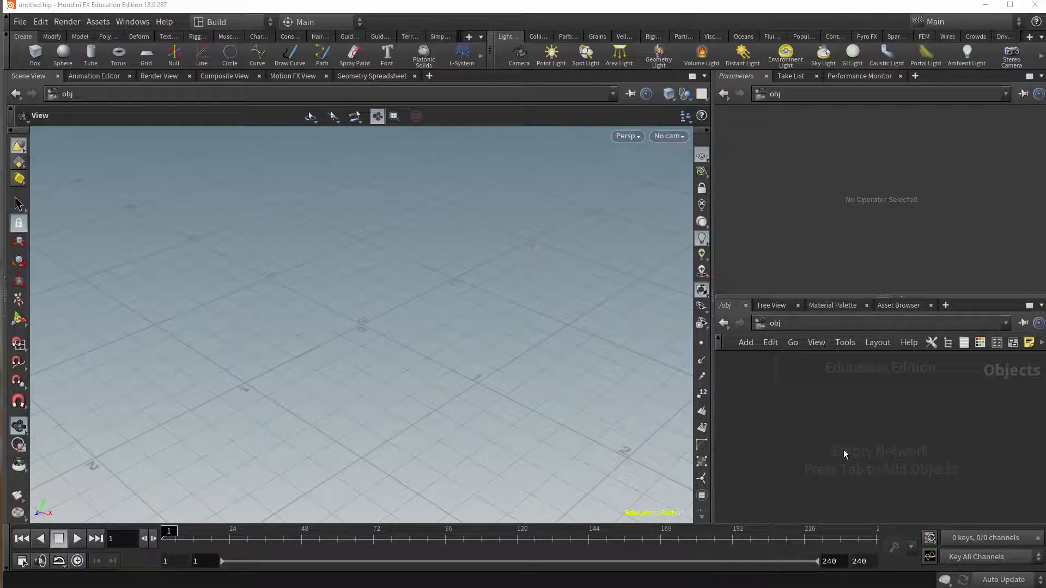
# Step: Create a tube object in the empty scene network and enter its geometry network
pyautogui.press('Tab')
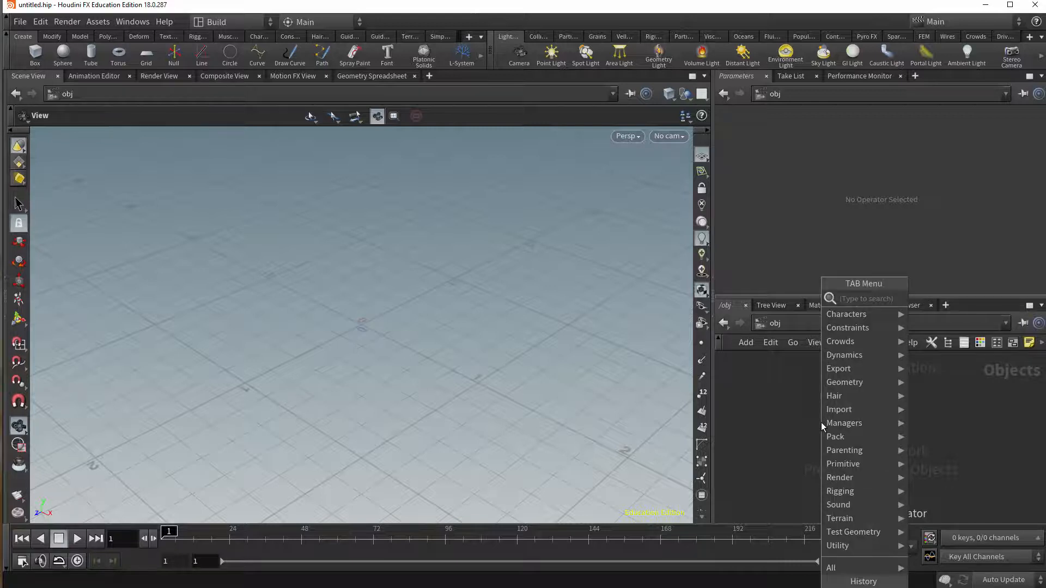
pyautogui.write('tub')
pyautogui.press('Return')
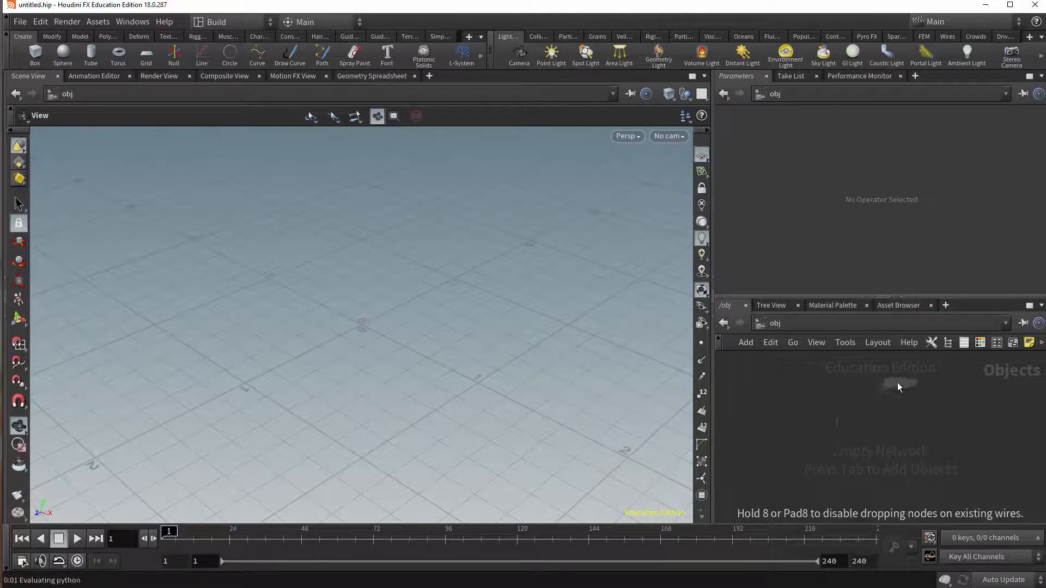
pyautogui.click(891, 384)
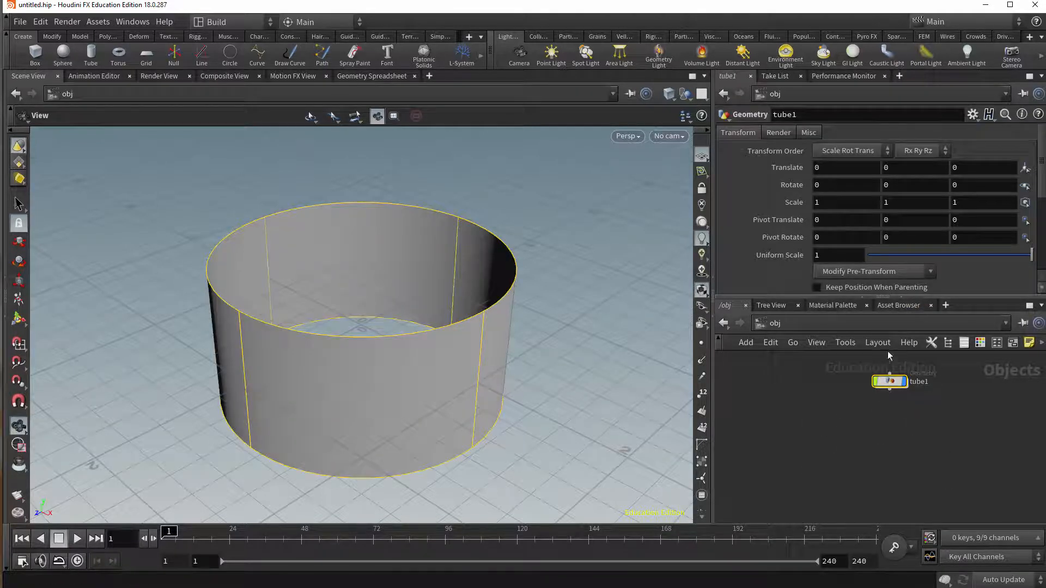
pyautogui.doubleClick(889, 382)
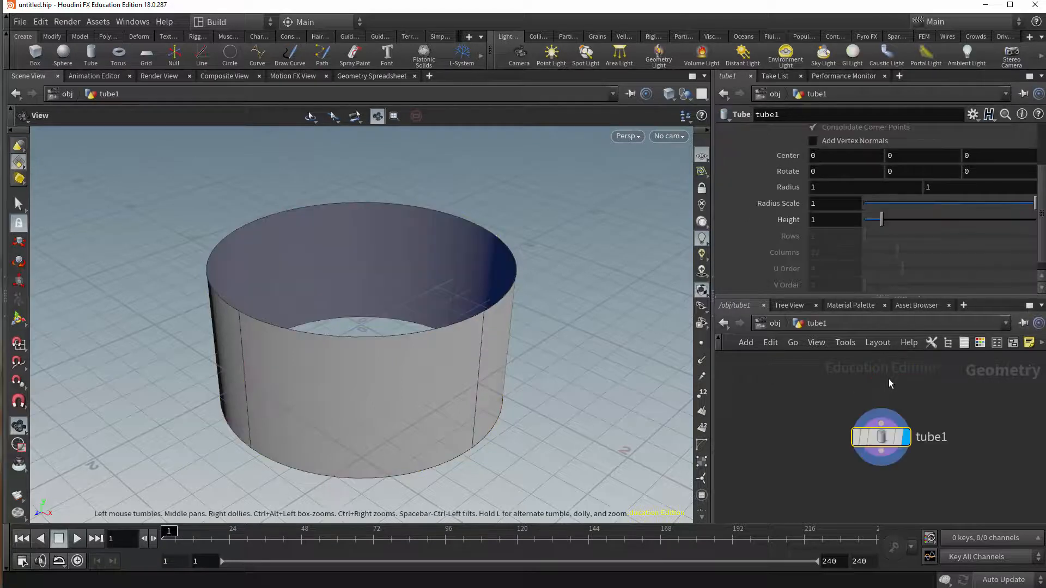
# Step: Orient the tube along the Z Axis and change its primitive type to Polygon
pyautogui.scroll(3, 843, 162)
pyautogui.click(835, 166)
pyautogui.click(827, 212)
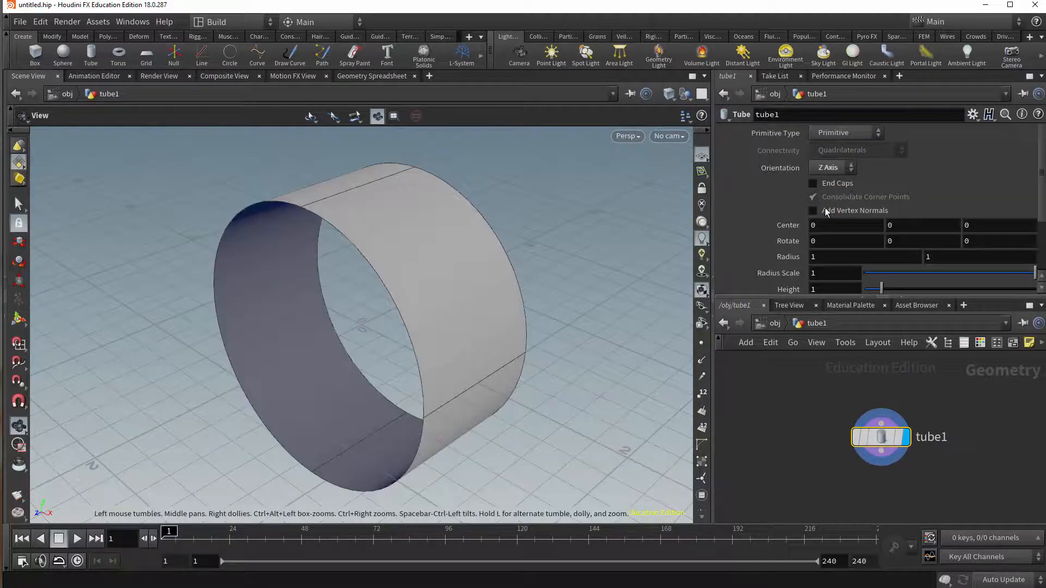
pyautogui.click(843, 133)
pyautogui.click(834, 161)
# Step: Set the tube's columns to 18 and turn on the point normals display in the viewport
pyautogui.scroll(-2, 834, 267)
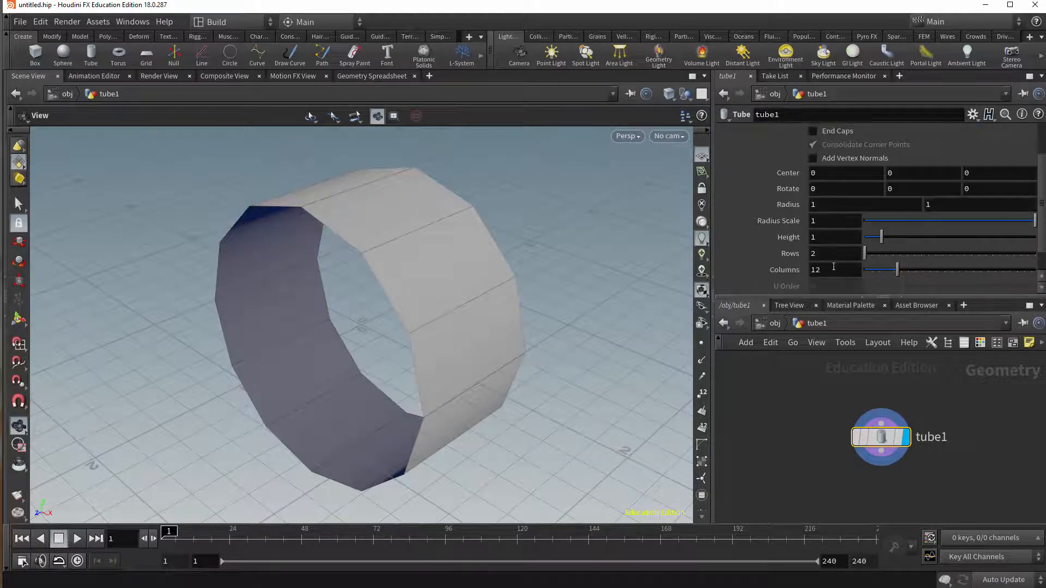
pyautogui.click(826, 271)
pyautogui.write('8')
pyautogui.press('Return')
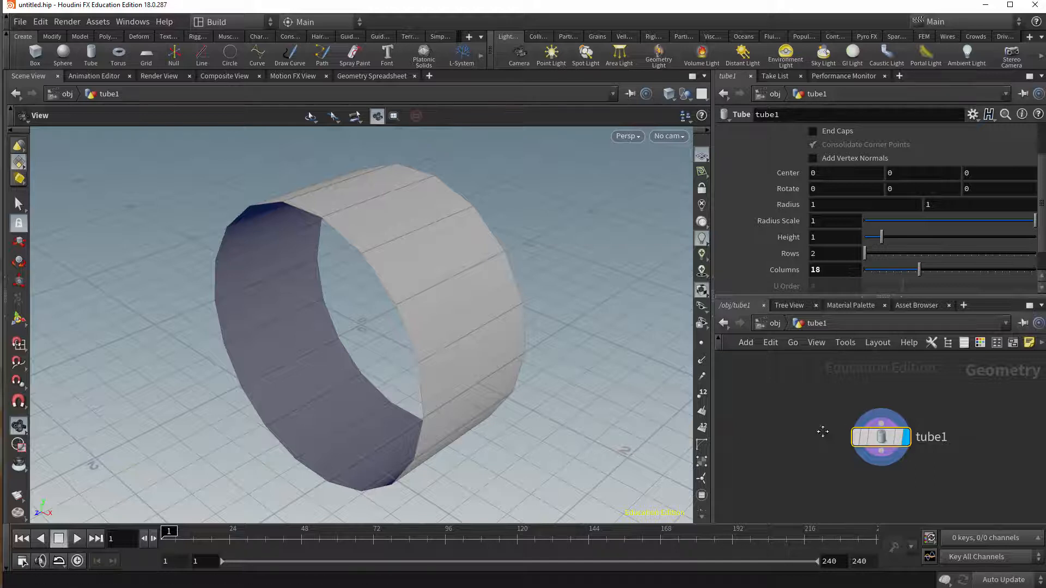
pyautogui.moveTo(823, 431); pyautogui.dragTo(803, 384, button='middle')
pyautogui.click(702, 361)
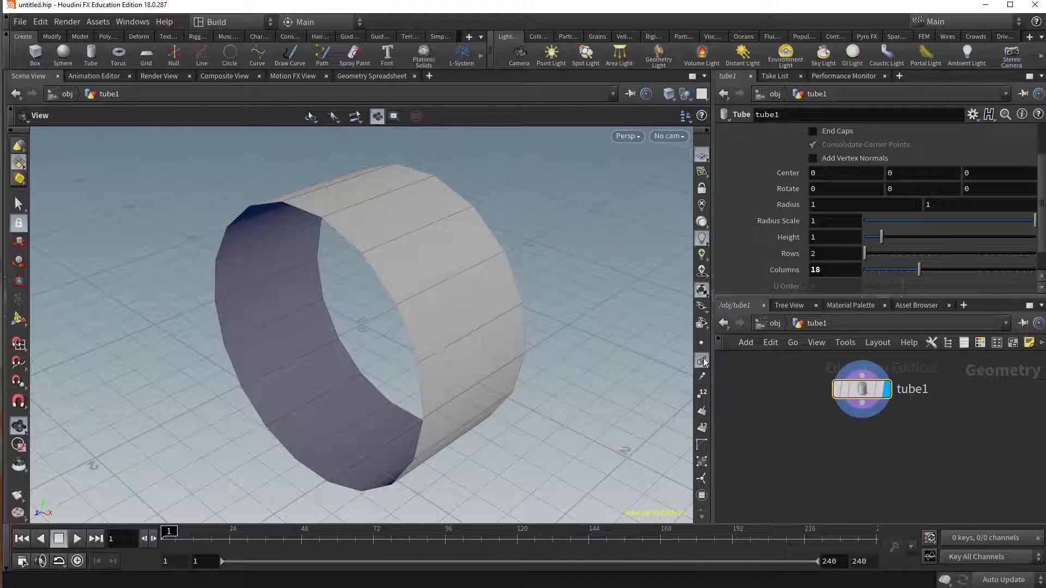
# Step: Add a Point Wrangle node below the tube, wire the tube into its first input and display it
pyautogui.press('Tab')
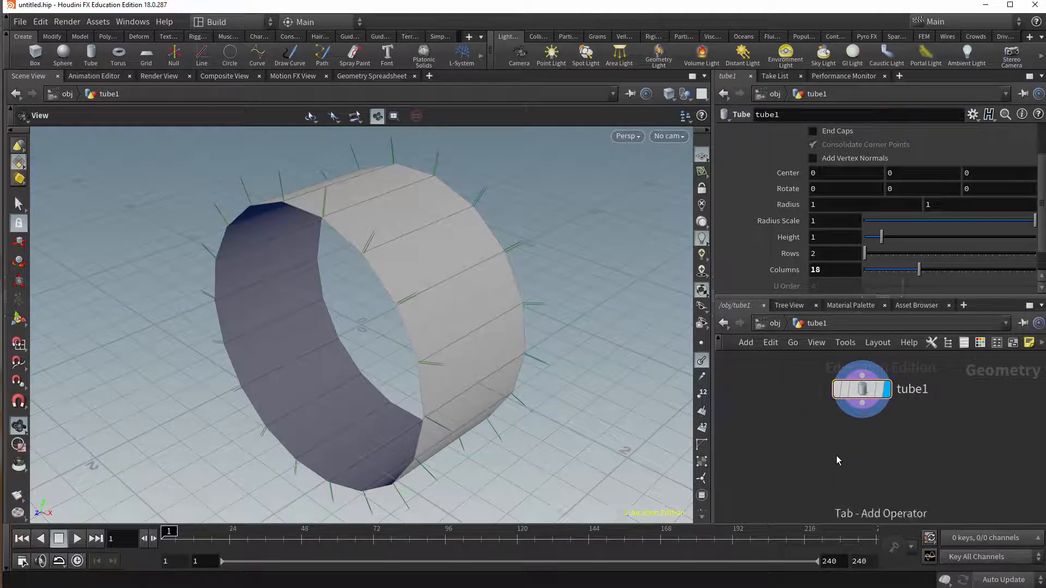
pyautogui.moveTo(838, 455)
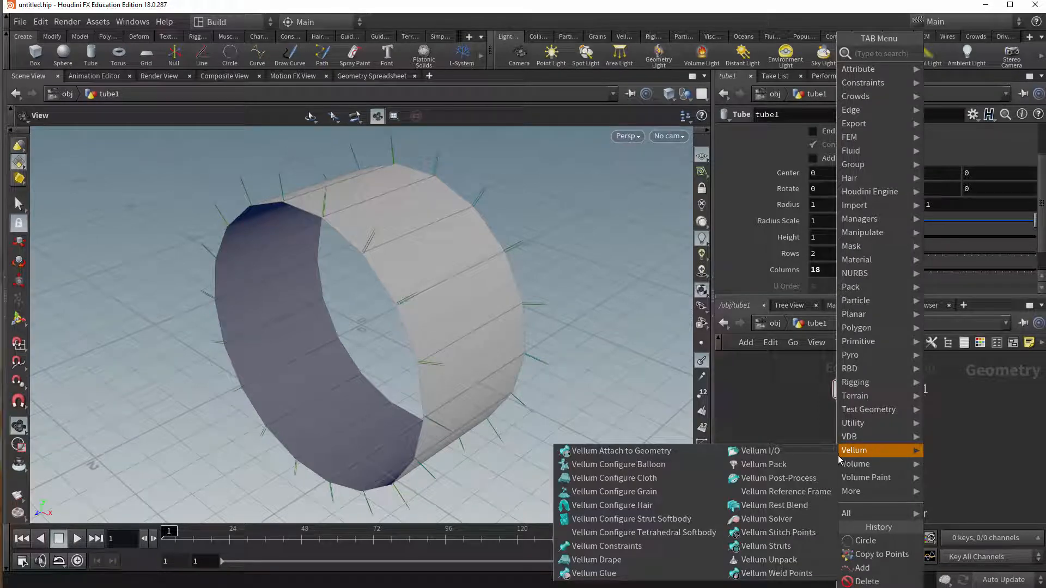
pyautogui.write('poin')
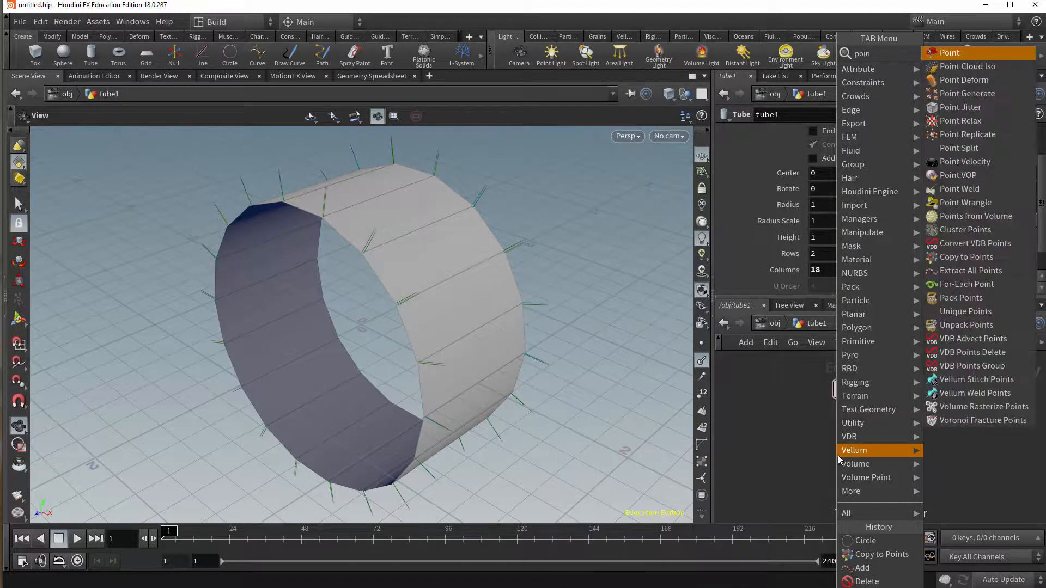
pyautogui.press('Return')
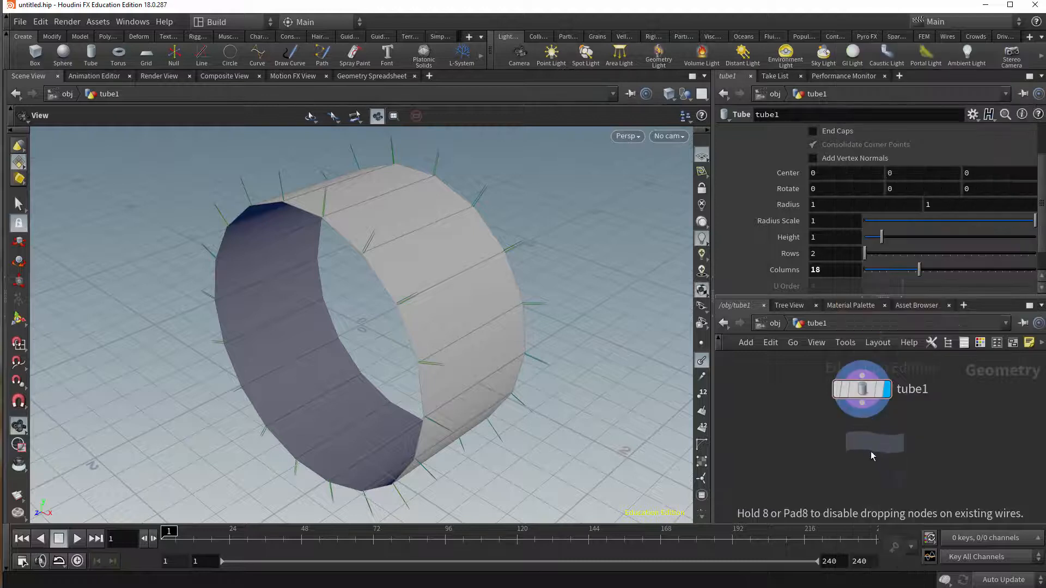
pyautogui.click(863, 450)
pyautogui.click(862, 404)
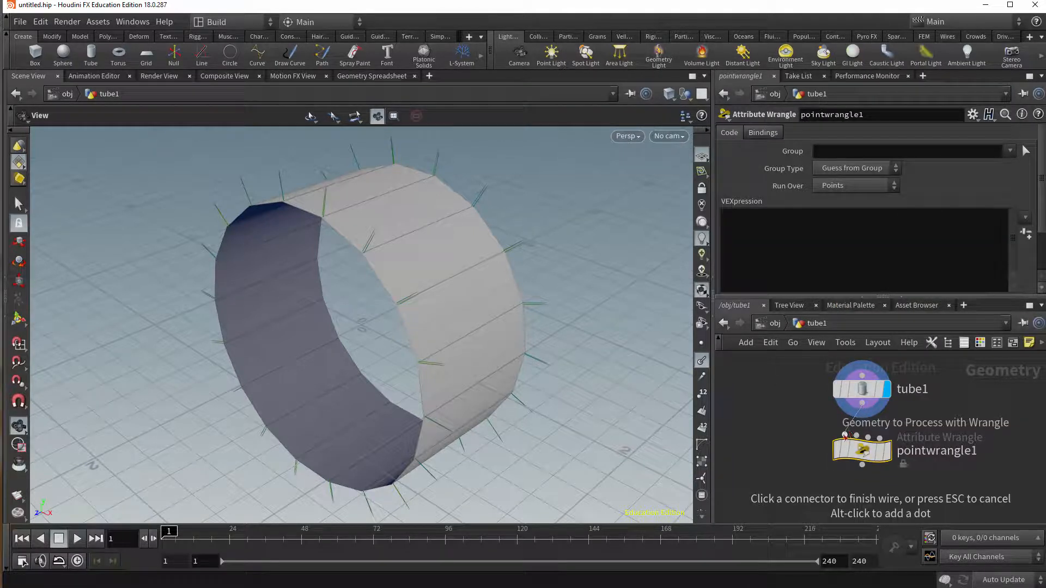
pyautogui.click(845, 436)
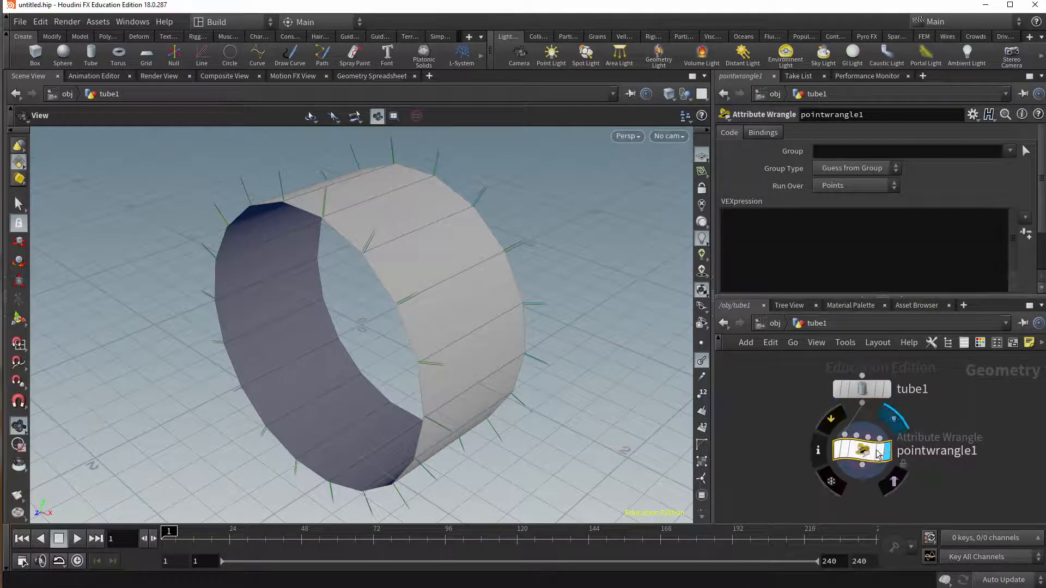
pyautogui.click(788, 233)
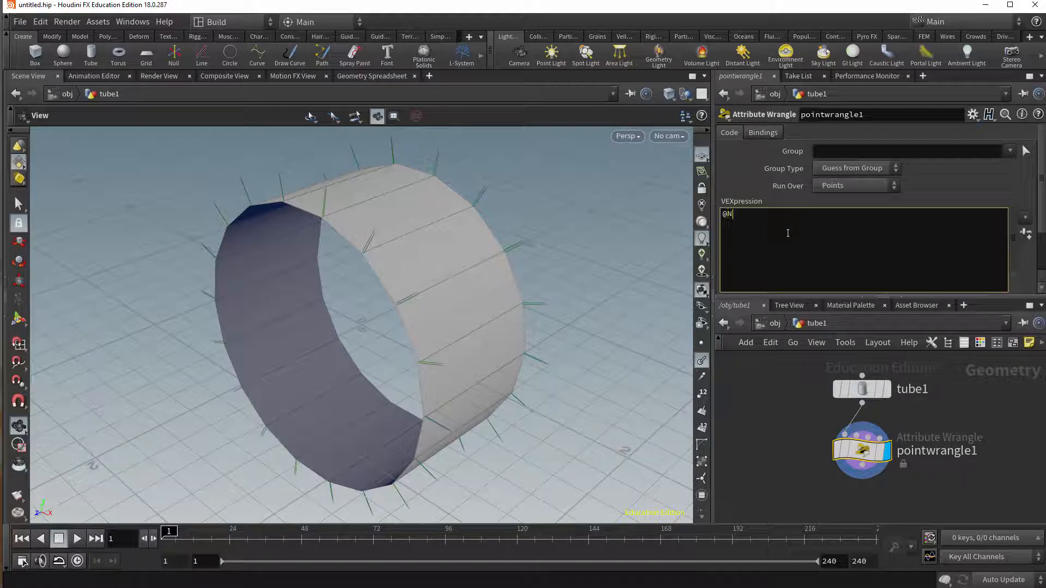
pyautogui.write('@N ')
pyautogui.write('= @N; ')
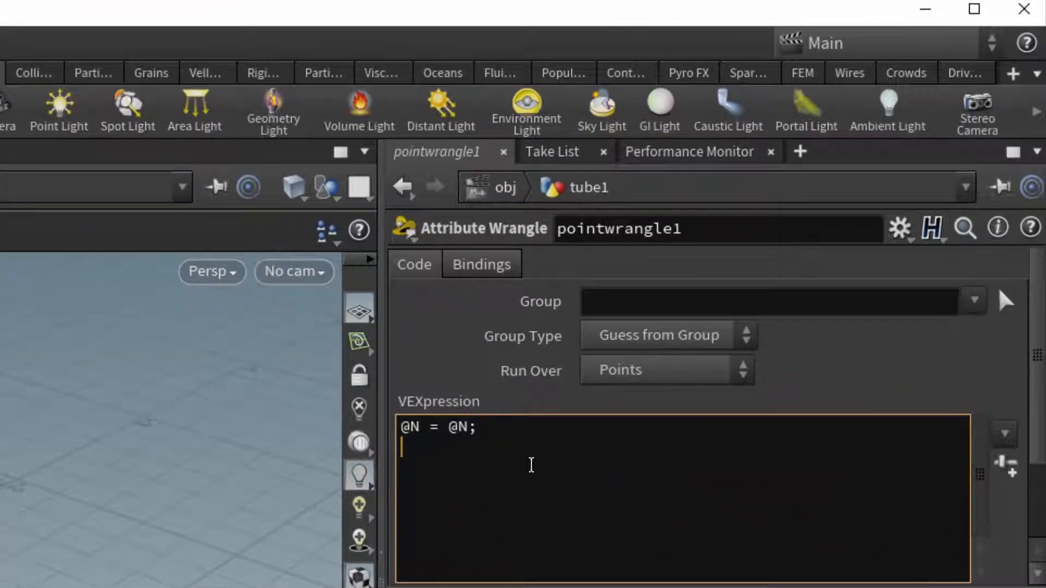
pyautogui.write('@up = {0,')
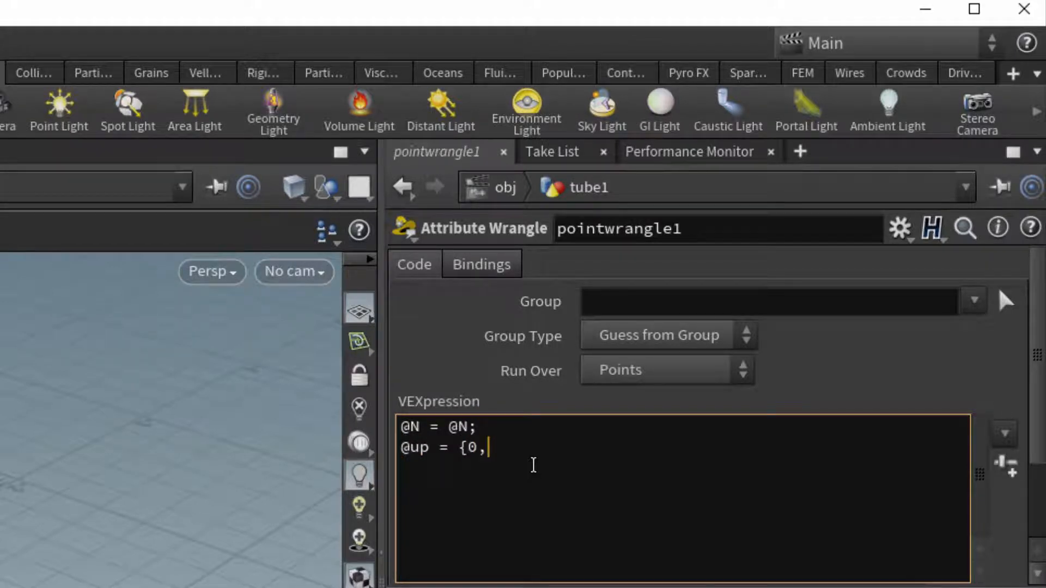
pyautogui.write('0,1};')
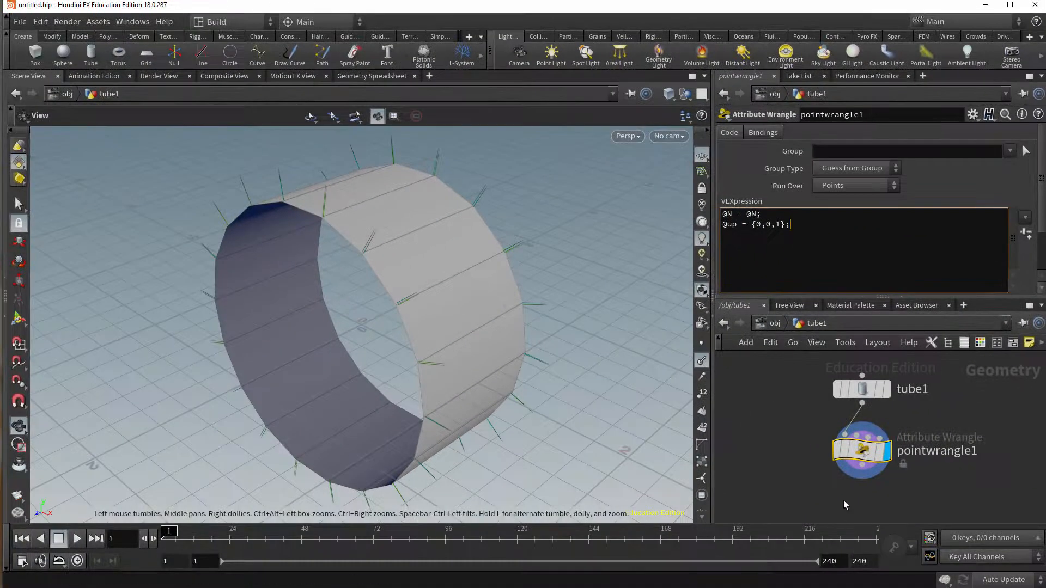
# Step: Append an Add node to the point wrangle, enable Delete Geometry But Keep the Points, and display it
pyautogui.press('Tab')
pyautogui.write('a')
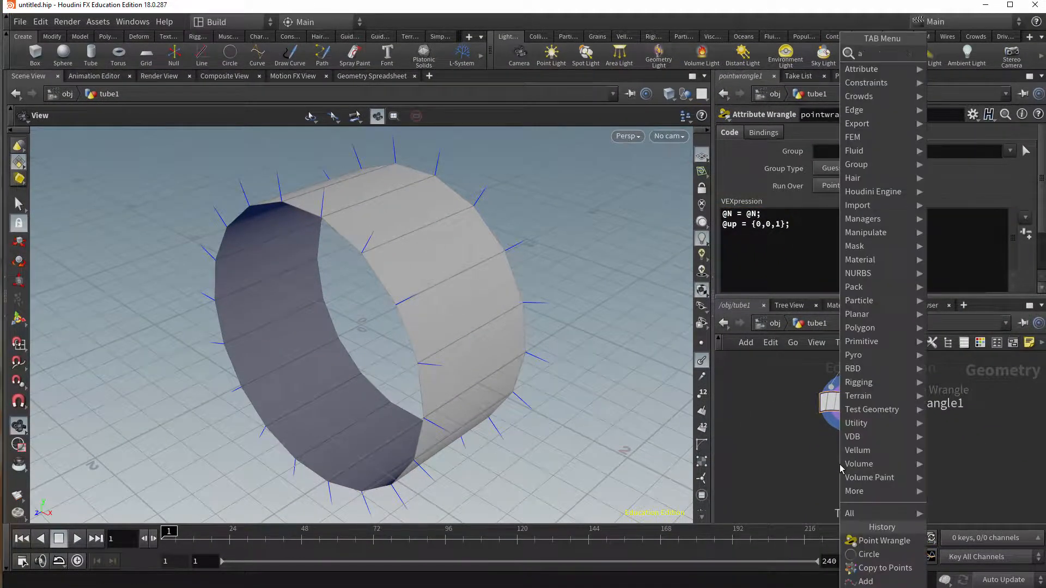
pyautogui.write('dd')
pyautogui.press('Return')
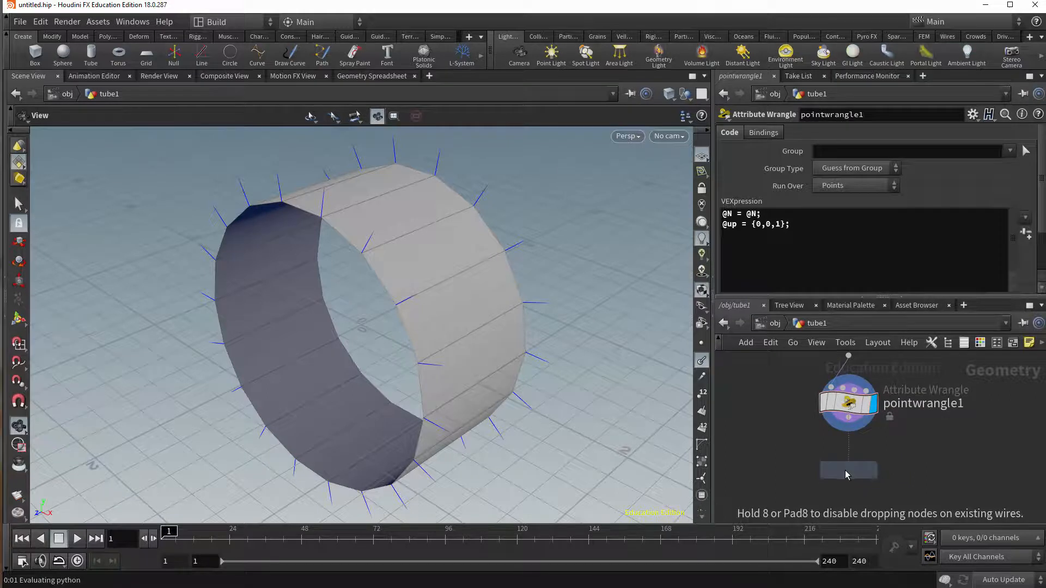
pyautogui.click(845, 470)
pyautogui.click(848, 419)
pyautogui.click(849, 456)
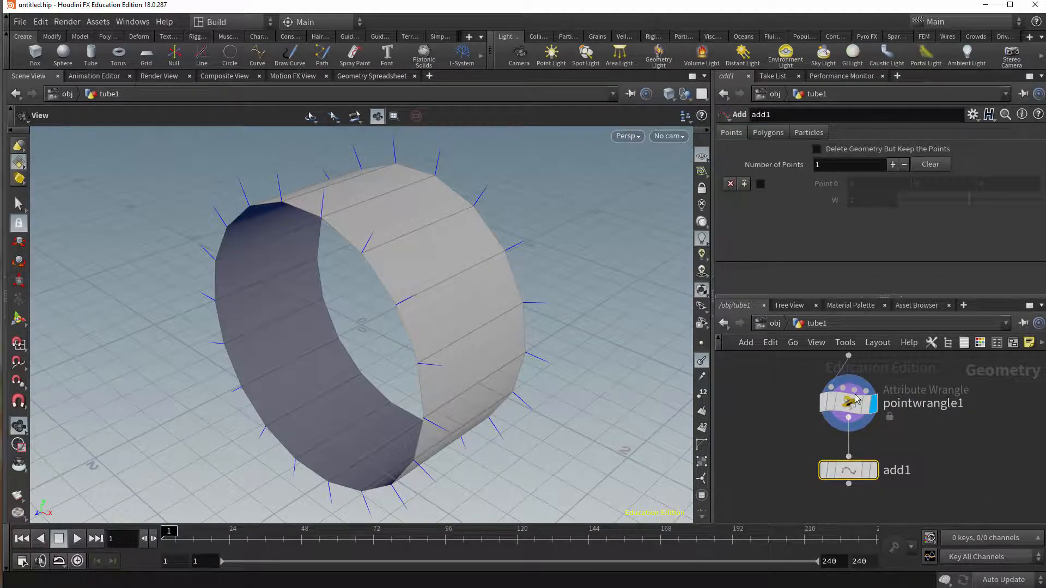
pyautogui.click(816, 149)
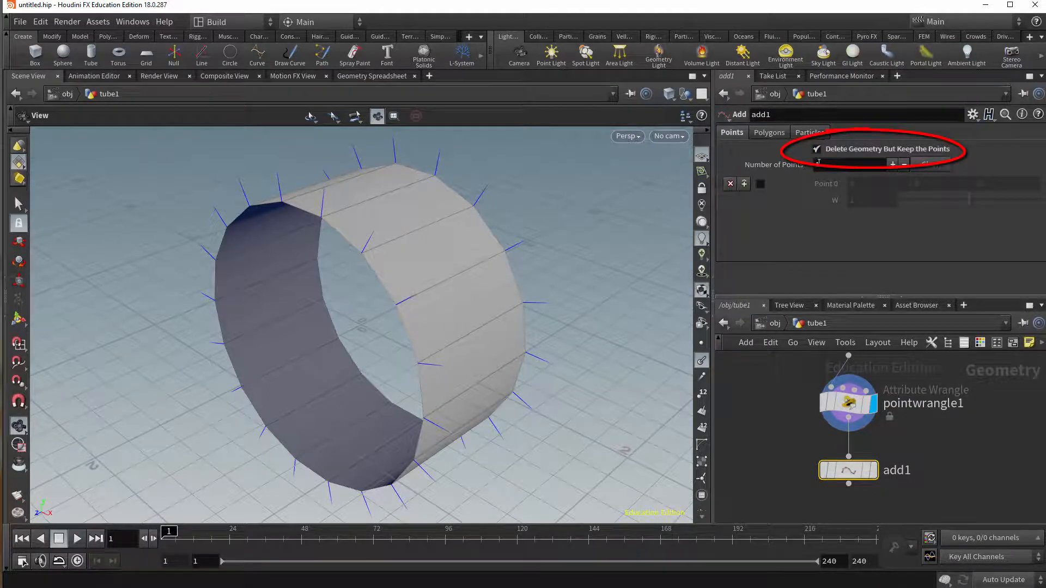
pyautogui.click(879, 439)
# Step: Add a Delete node below the Add node, wire the two together and display the Delete node
pyautogui.moveTo(799, 463); pyautogui.dragTo(785, 395, button='middle')
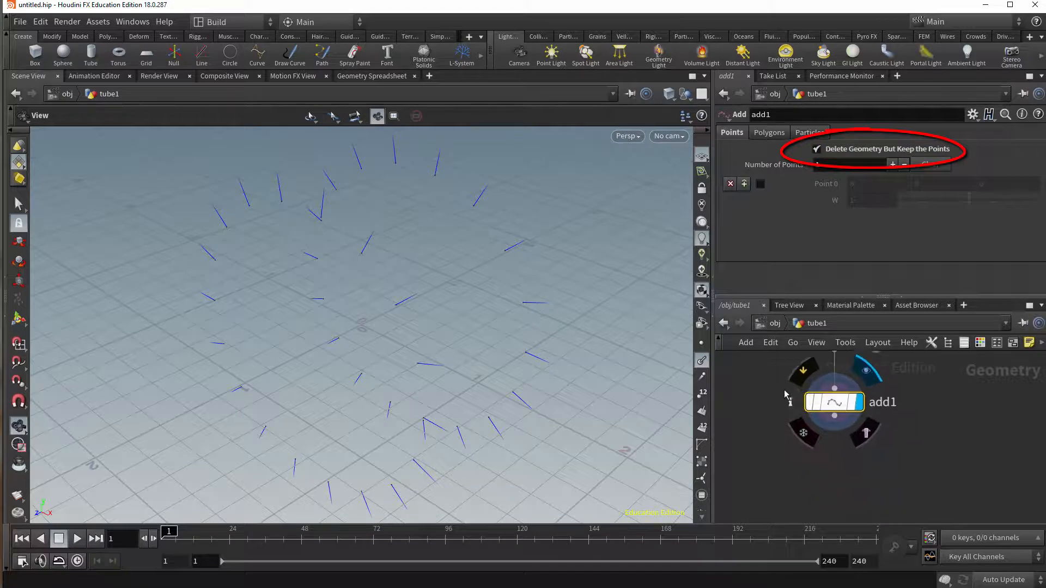
pyautogui.press('Tab')
pyautogui.write('dele')
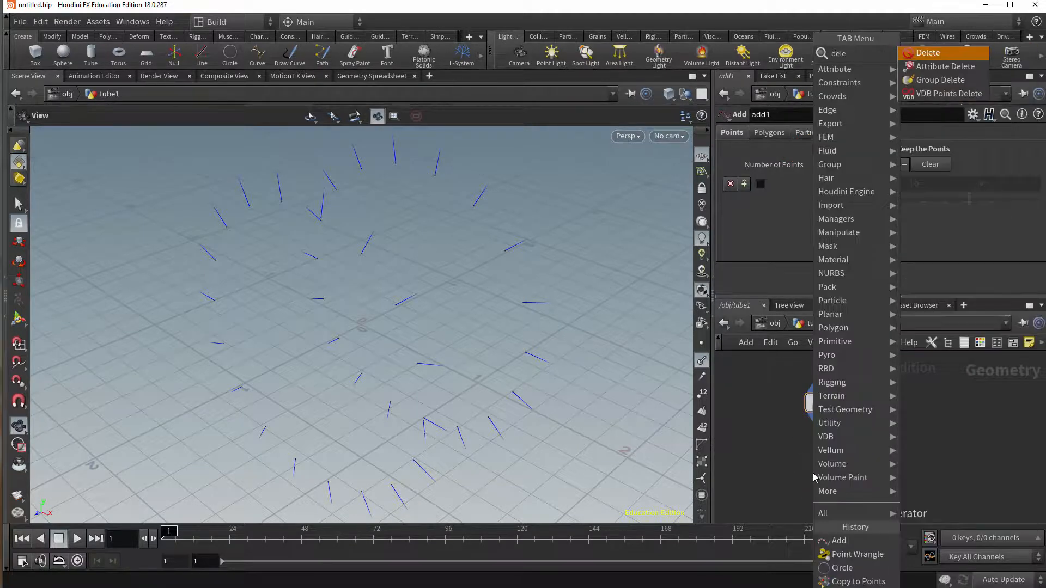
pyautogui.press('Return')
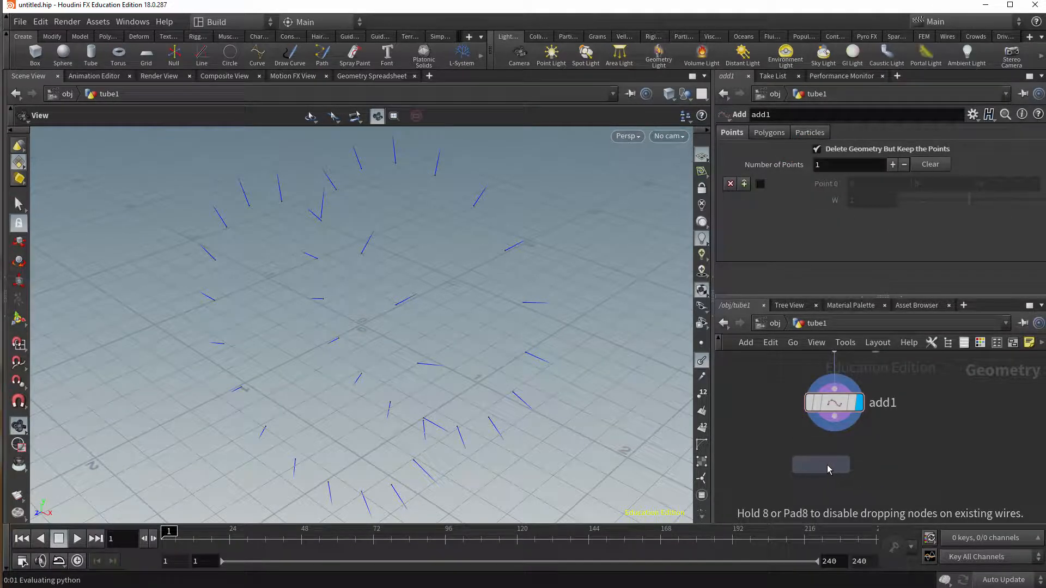
pyautogui.click(827, 470)
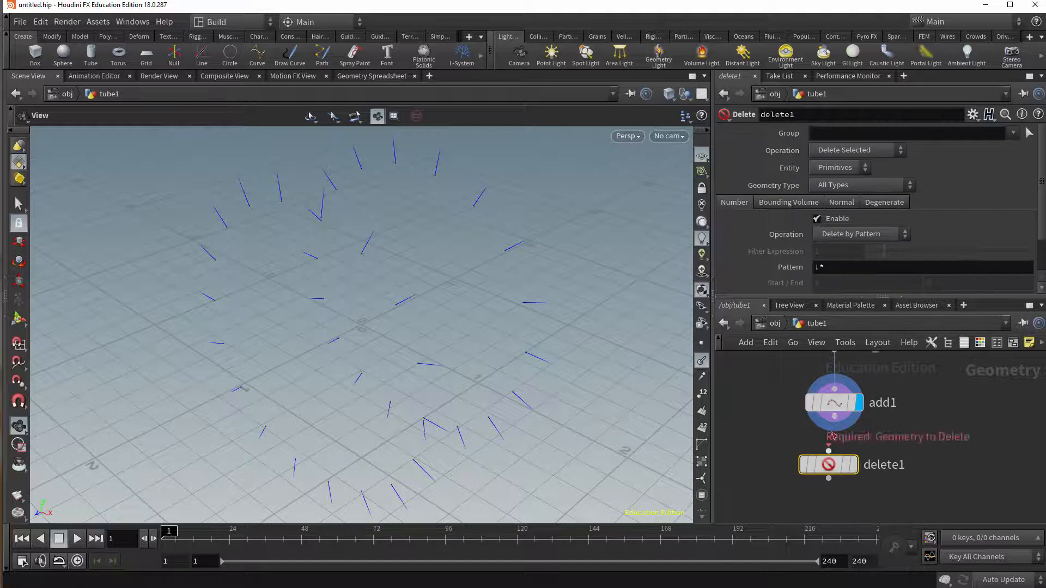
pyautogui.moveTo(845, 468); pyautogui.dragTo(851, 468)
pyautogui.click(858, 463)
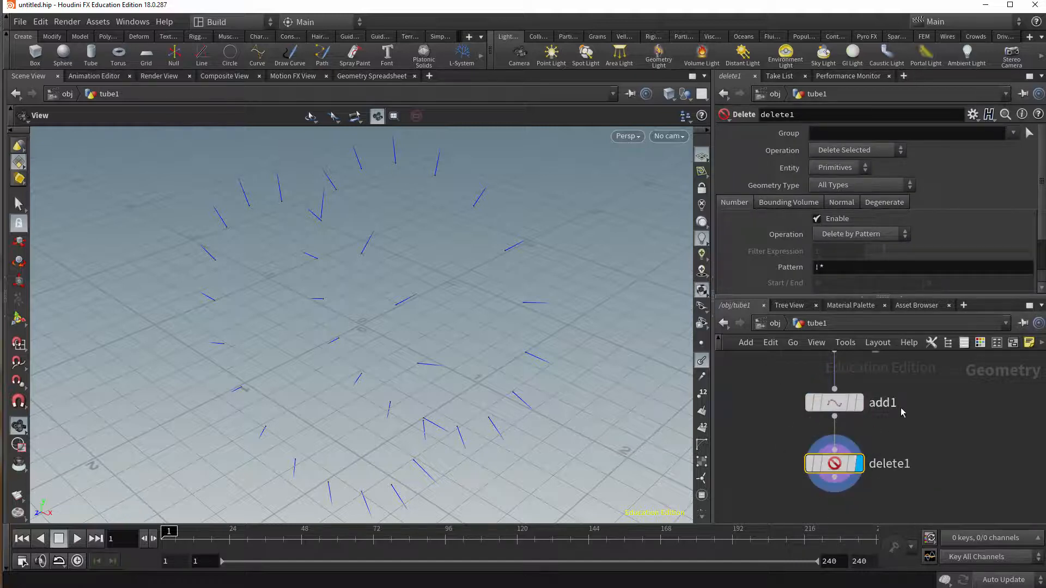
# Step: Set the tube's center to .5 on the Z axis
pyautogui.moveTo(901, 364); pyautogui.dragTo(915, 470, button='middle')
pyautogui.click(848, 381)
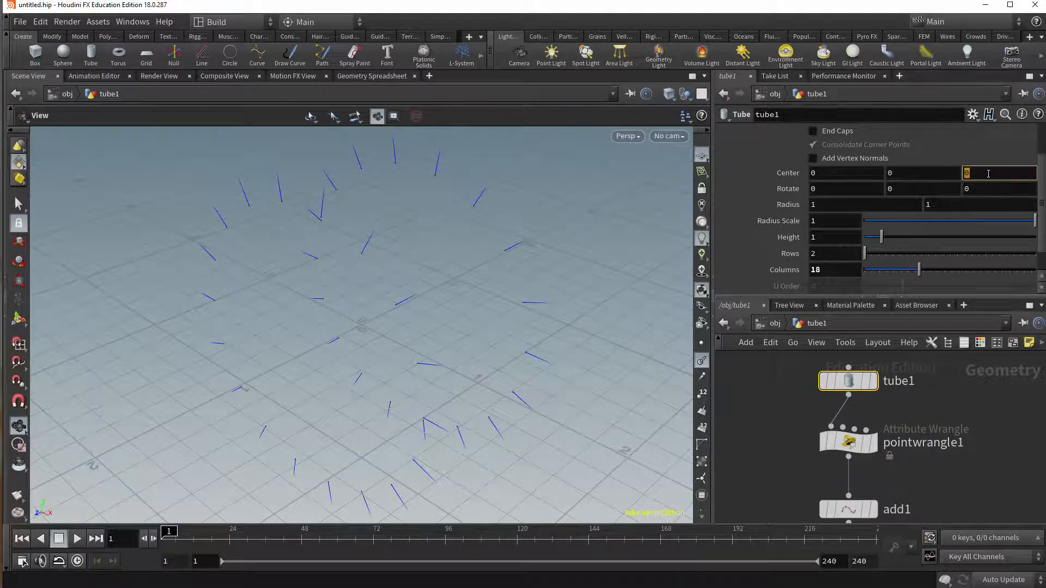
pyautogui.write('.5')
pyautogui.press('Return')
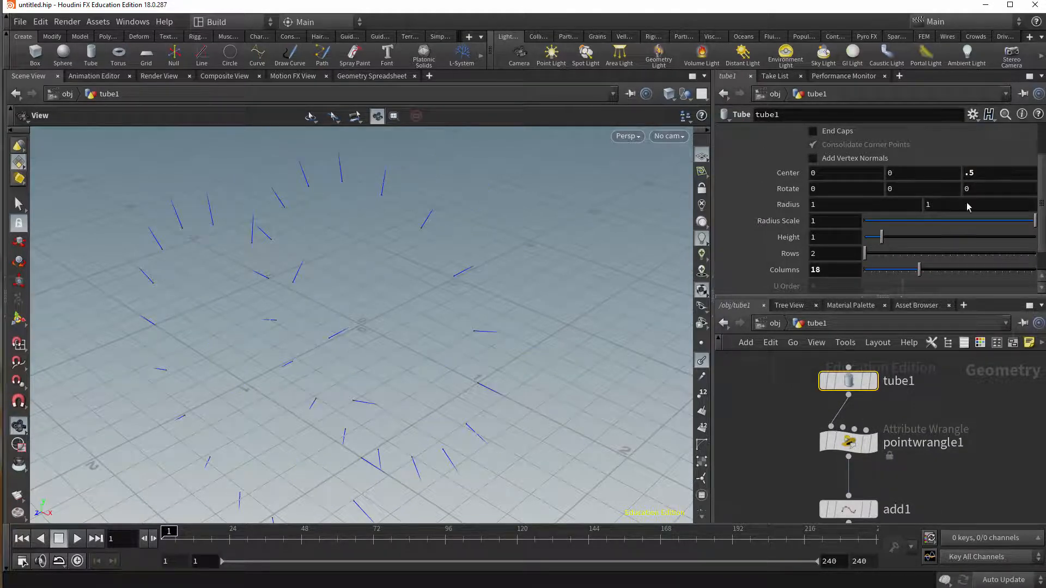
# Step: Enable the Delete node's bounding box, with size 3.2 in X and 3.4 in Y and its center at 0.7 in Z
pyautogui.moveTo(968, 437); pyautogui.dragTo(968, 362, button='middle')
pyautogui.moveTo(948, 454); pyautogui.dragTo(953, 390, button='middle')
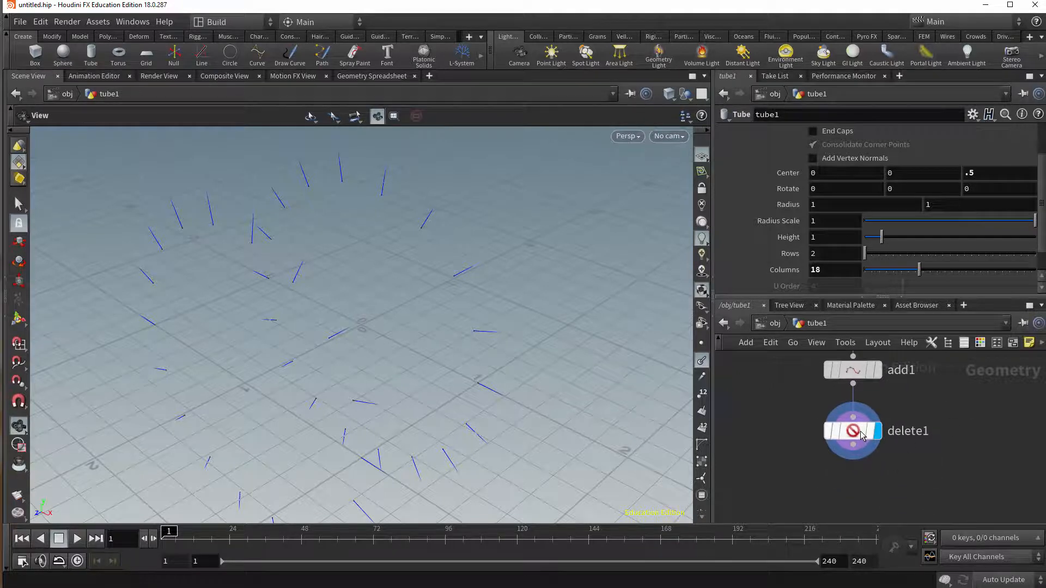
pyautogui.click(854, 431)
pyautogui.click(805, 203)
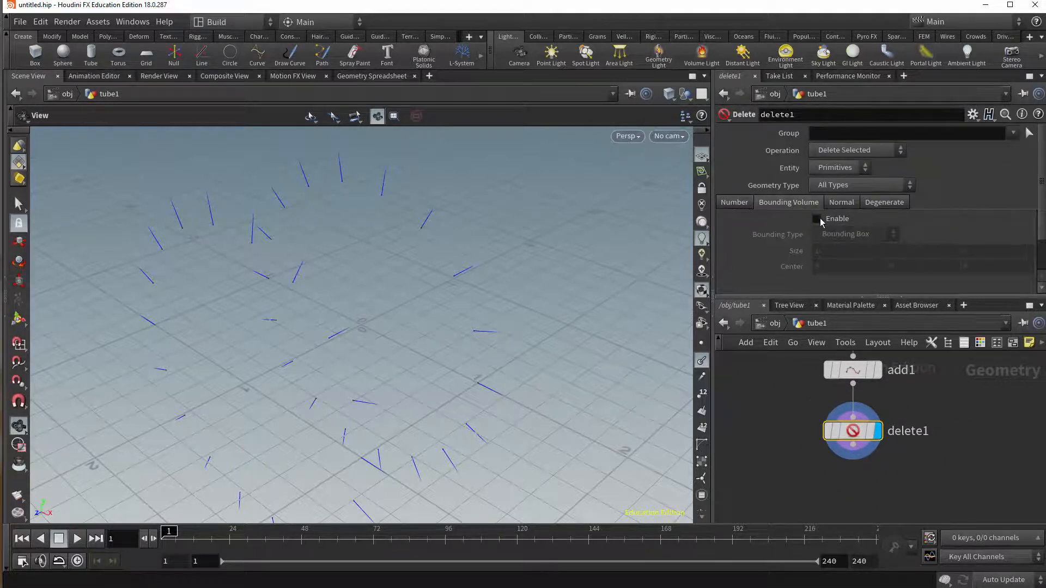
pyautogui.click(816, 219)
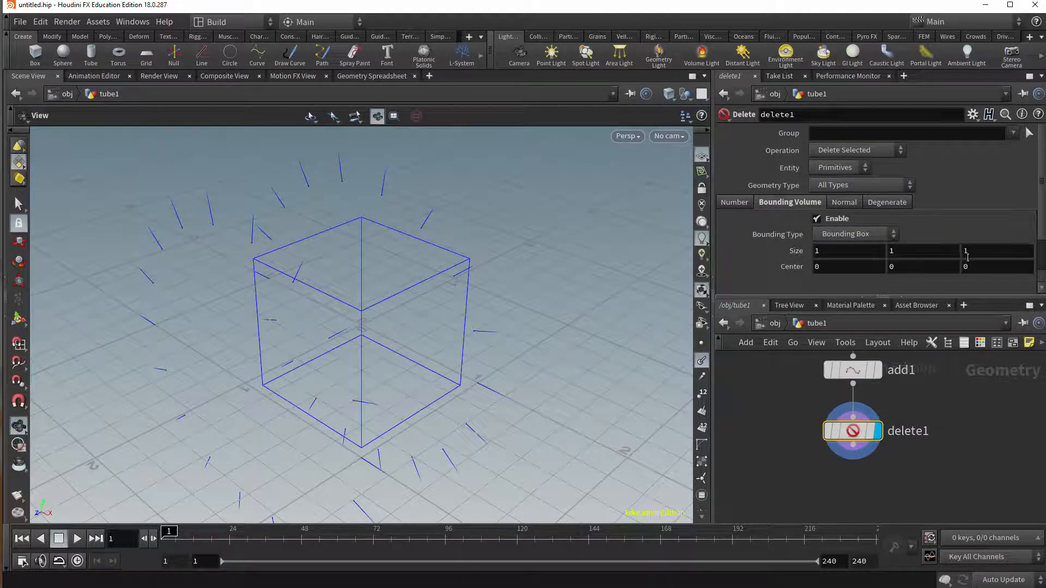
pyautogui.moveTo(969, 267)
pyautogui.mouseDown(button='middle')
pyautogui.moveTo(1024, 266)
pyautogui.moveTo(970, 270)
pyautogui.mouseUp(button='middle')
pyautogui.moveTo(898, 251); pyautogui.dragTo(985, 253, button='middle')
pyautogui.moveTo(839, 251)
pyautogui.mouseDown(button='middle')
pyautogui.moveTo(948, 252)
pyautogui.moveTo(881, 255)
pyautogui.moveTo(899, 255)
pyautogui.mouseUp(button='middle')
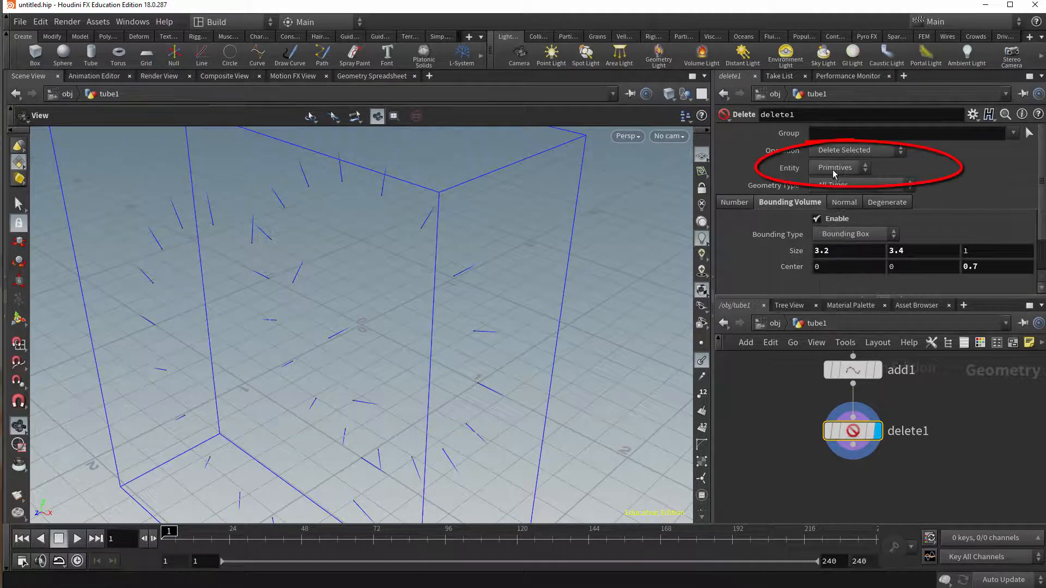
# Step: Set the Delete node's entity to Points
pyautogui.click(834, 168)
pyautogui.click(826, 194)
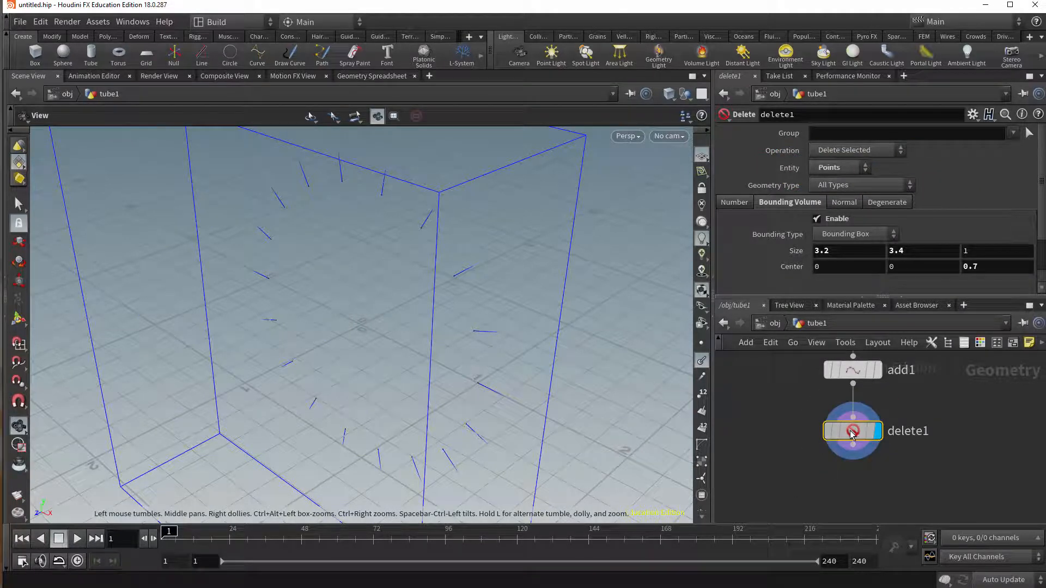
pyautogui.moveTo(812, 488); pyautogui.dragTo(815, 451, button='middle')
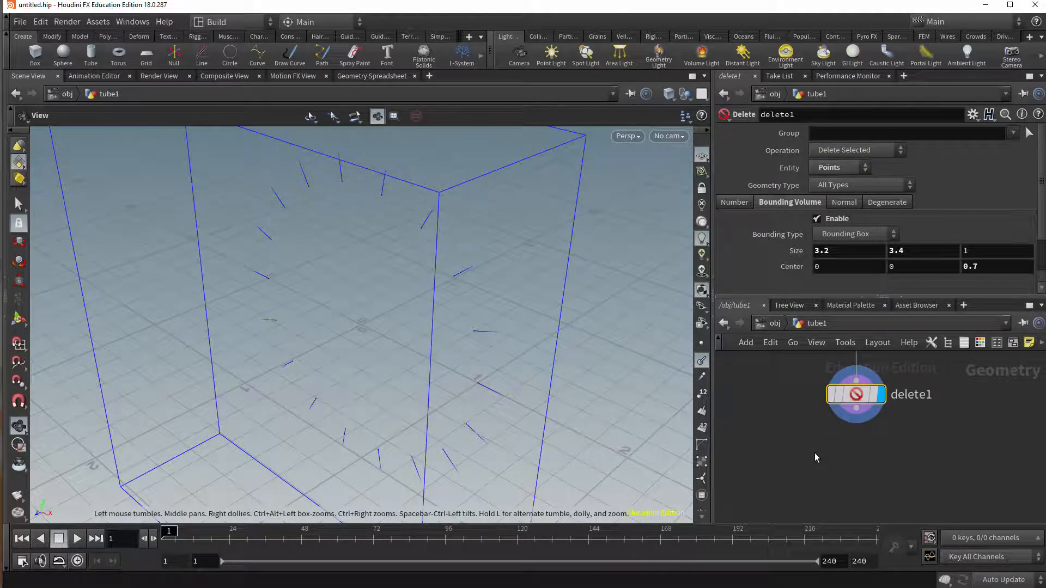
# Step: Add a Copy to Points node below the Delete node, wire the Delete node into its target points input and display it
pyautogui.press('Tab')
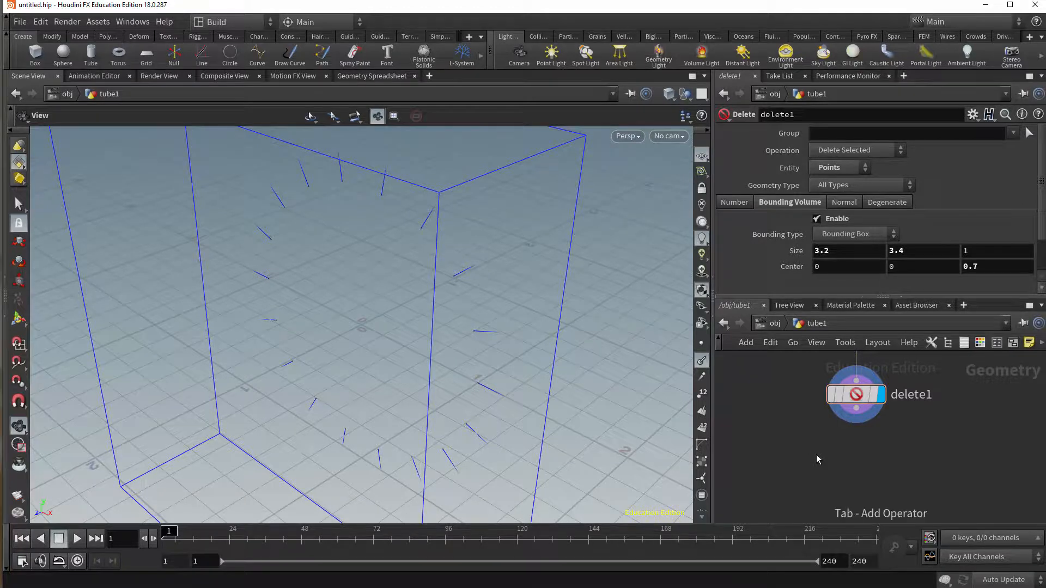
pyautogui.write('copy')
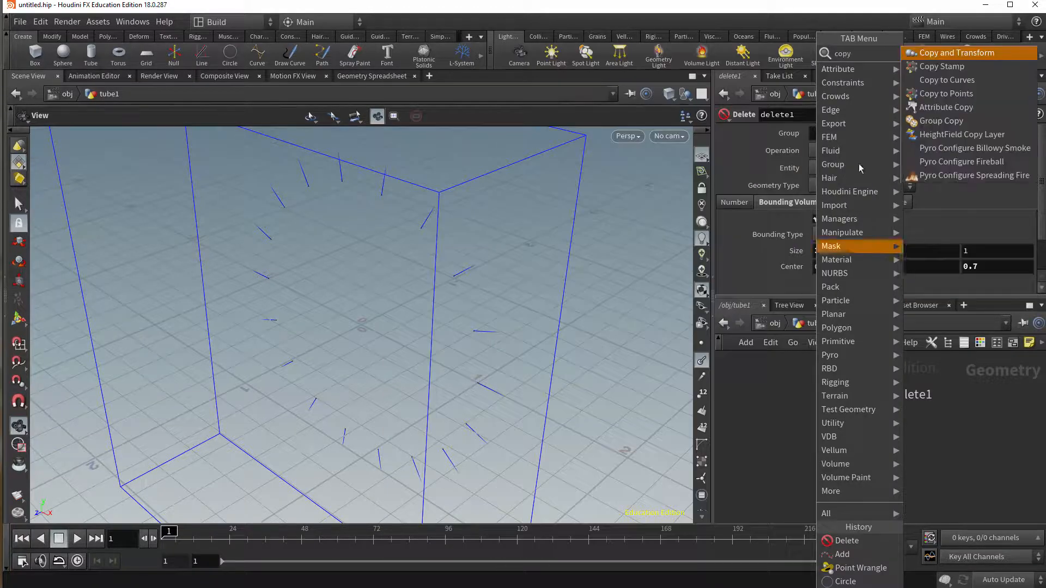
pyautogui.click(929, 95)
pyautogui.click(819, 462)
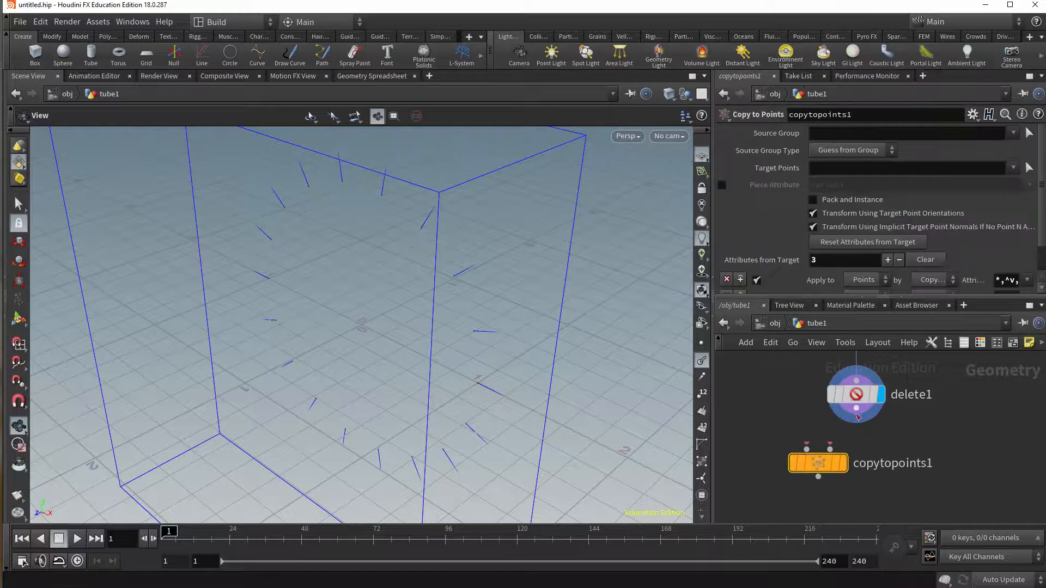
pyautogui.click(831, 449)
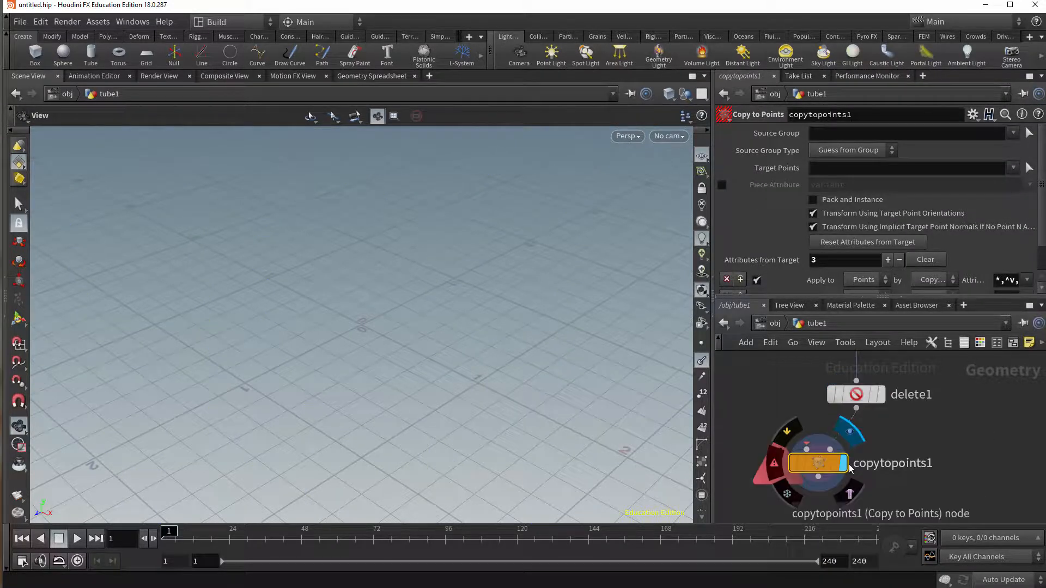
# Step: Add a Circle node beside the Delete node and wire it into the Copy to Points node's geometry input
pyautogui.moveTo(886, 463); pyautogui.dragTo(979, 460, button='middle')
pyautogui.press('Tab')
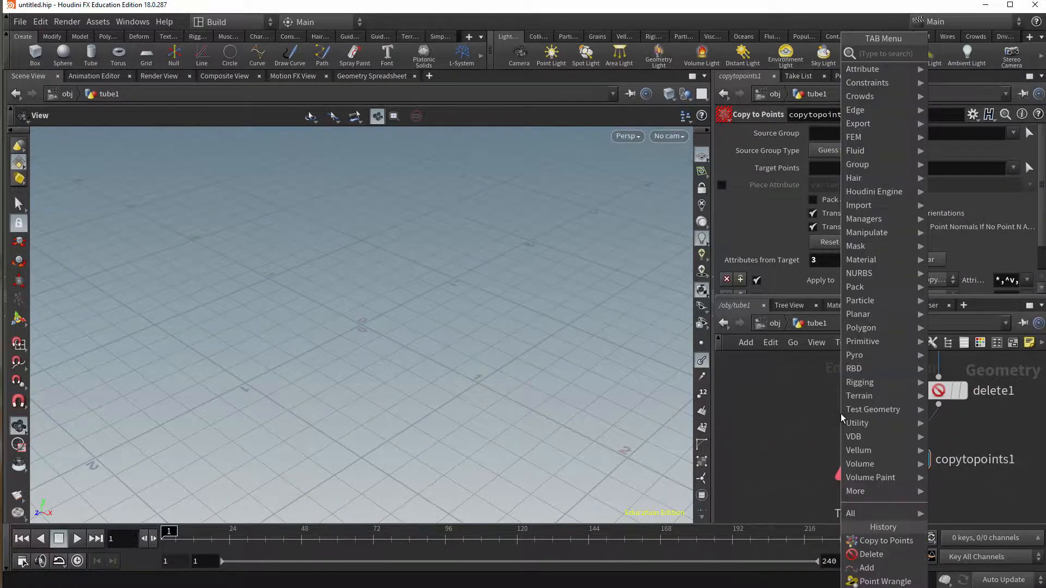
pyautogui.write('circle')
pyautogui.press('Return')
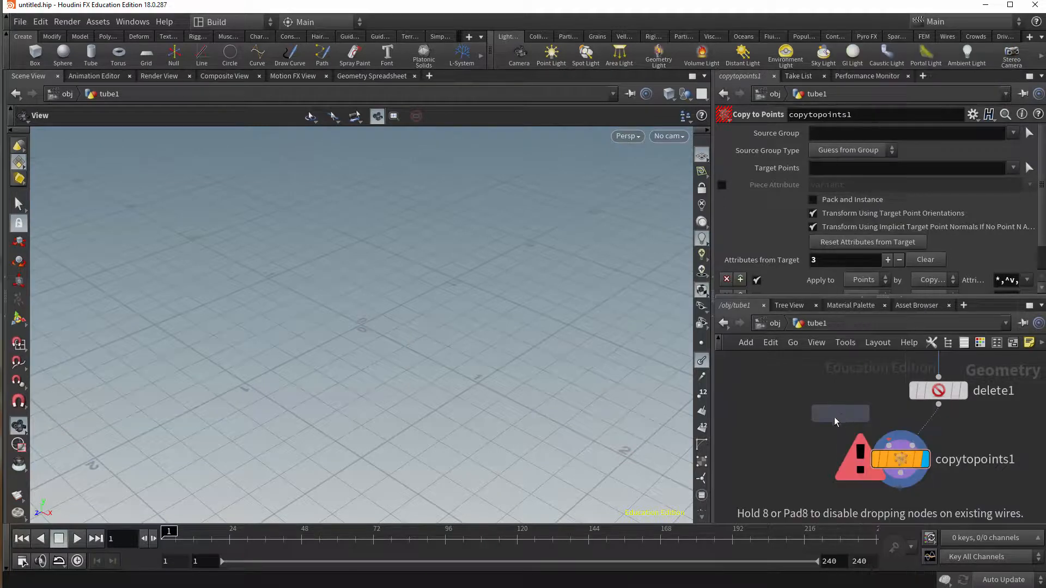
pyautogui.click(826, 390)
pyautogui.click(839, 397)
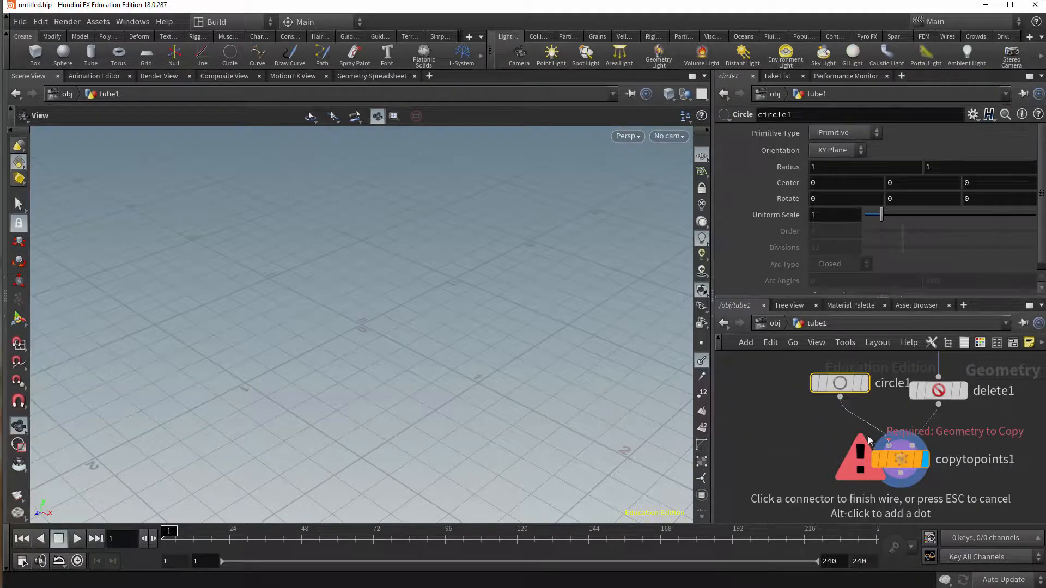
pyautogui.click(888, 445)
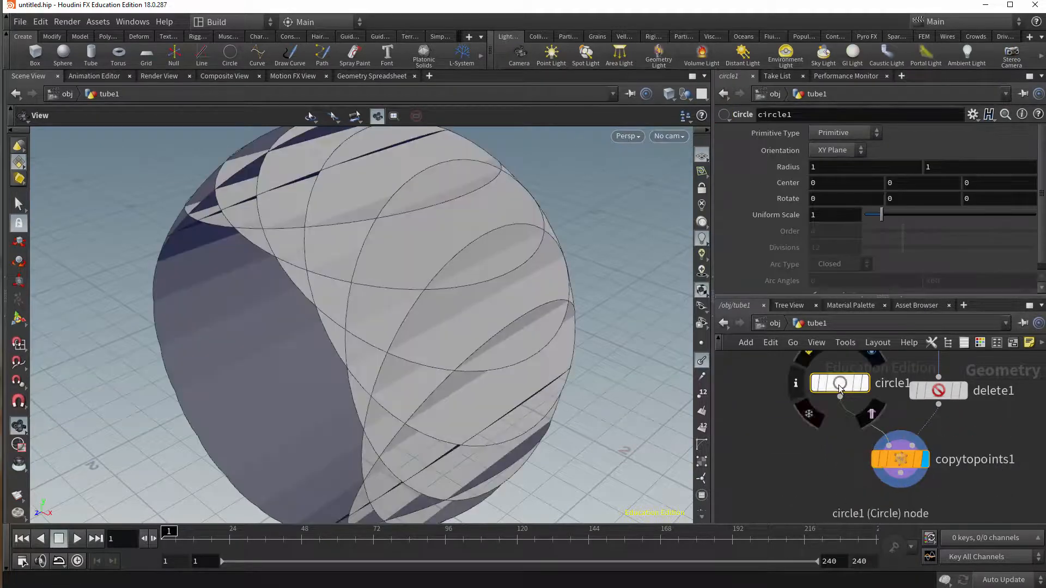
# Step: Set the circle's primitive type to Polygon and its orientation to YZ Plane
pyautogui.click(834, 133)
pyautogui.click(831, 147)
pyautogui.click(835, 151)
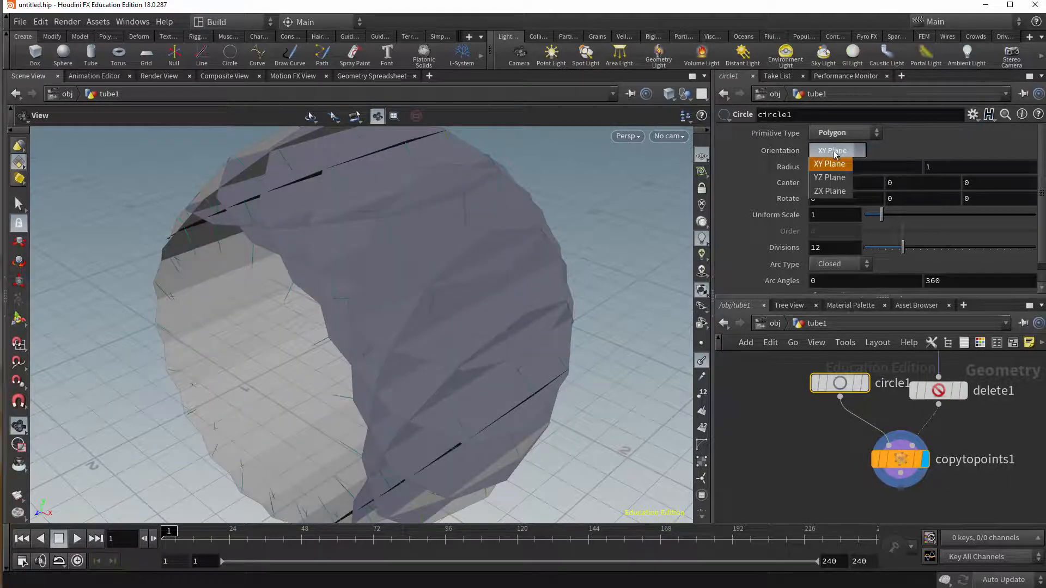
pyautogui.click(829, 179)
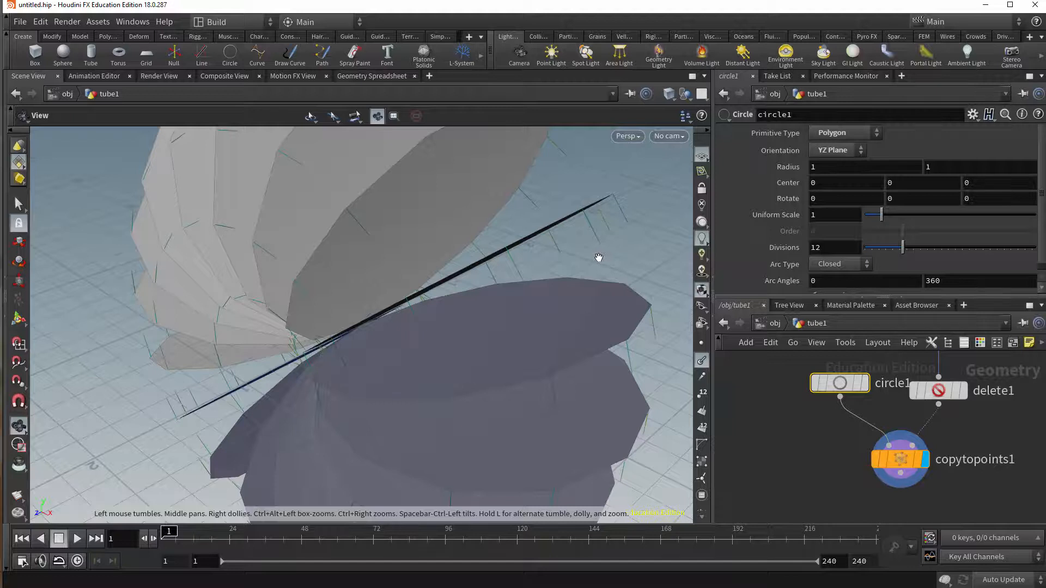
pyautogui.moveTo(599, 257)
pyautogui.mouseDown()
pyautogui.moveTo(491, 308)
pyautogui.moveTo(537, 306)
pyautogui.moveTo(589, 264)
pyautogui.mouseUp()
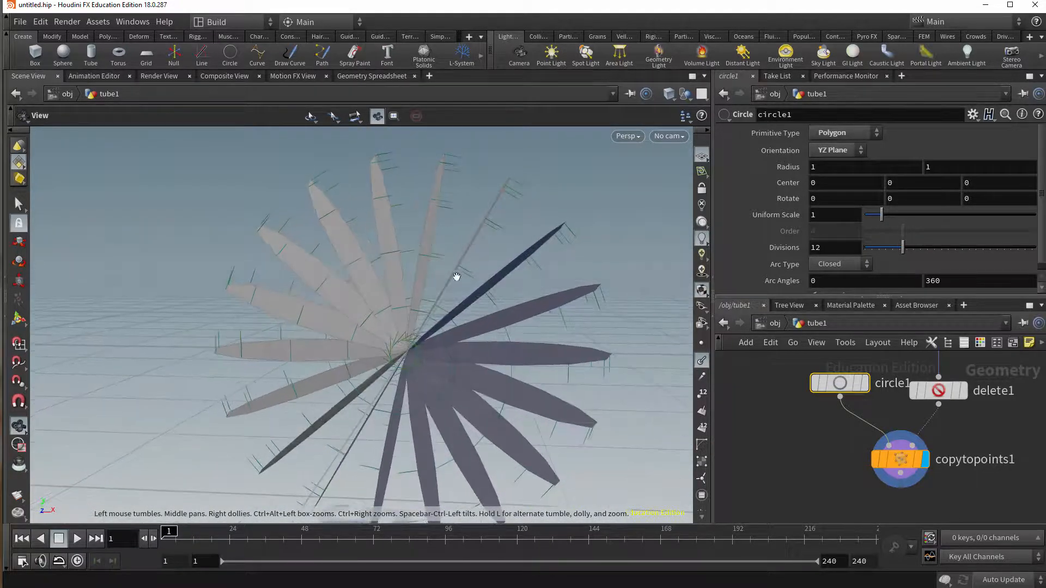
# Step: Set the tube's radius scale to 2.3
pyautogui.moveTo(885, 412); pyautogui.dragTo(793, 460, button='middle')
pyautogui.click(844, 394)
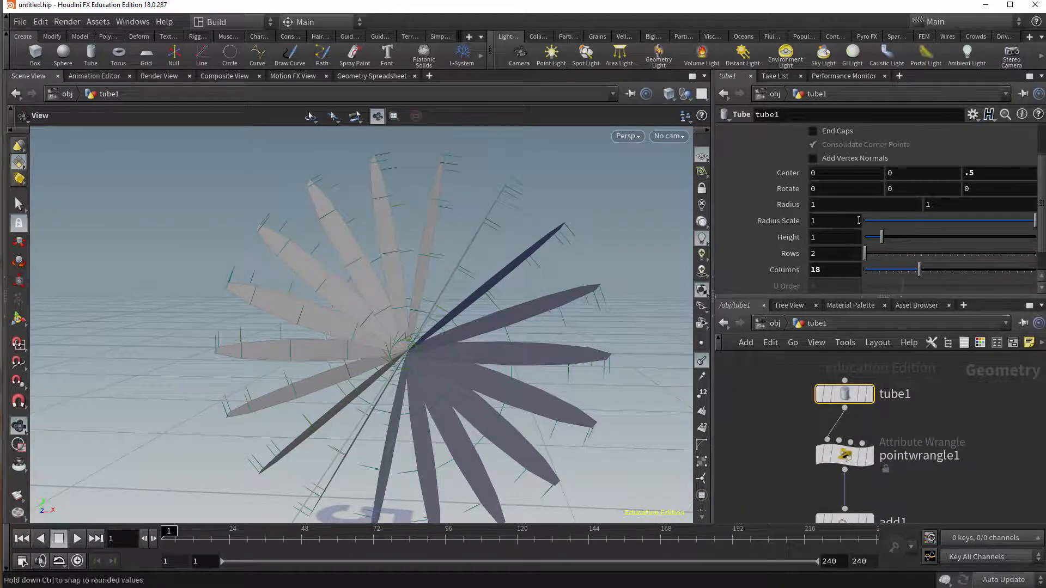
pyautogui.moveTo(786, 228); pyautogui.dragTo(867, 222, button='middle')
# Step: Enlarge the Delete node's bounding box to 5.4 in X and 5.3 in Y
pyautogui.moveTo(774, 406); pyautogui.dragTo(776, 321, button='middle')
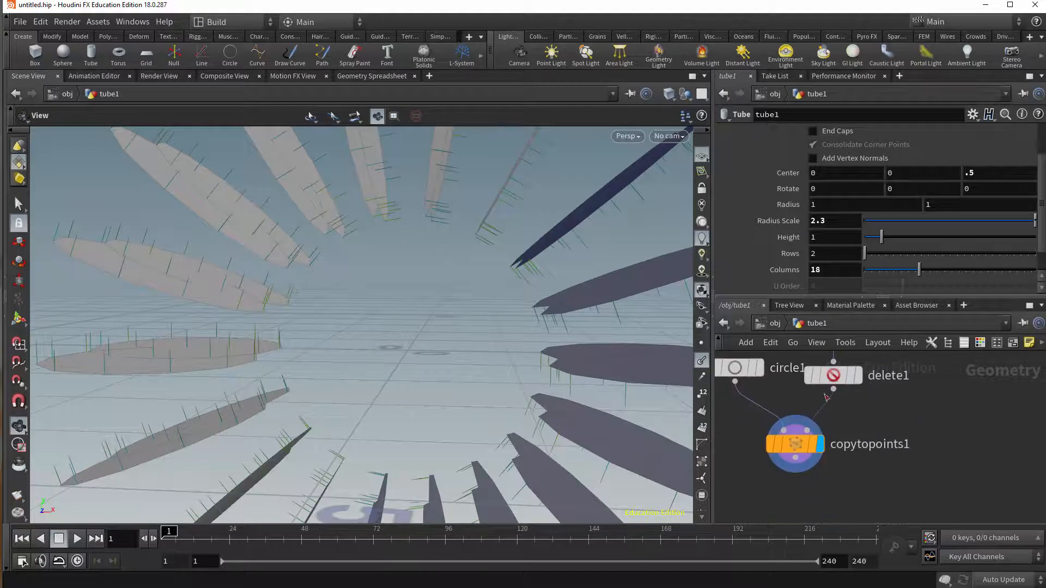
pyautogui.click(823, 376)
pyautogui.moveTo(821, 251)
pyautogui.mouseDown(button='middle')
pyautogui.moveTo(959, 241)
pyautogui.moveTo(827, 253)
pyautogui.mouseUp(button='middle')
pyautogui.moveTo(897, 248); pyautogui.dragTo(1001, 252, button='middle')
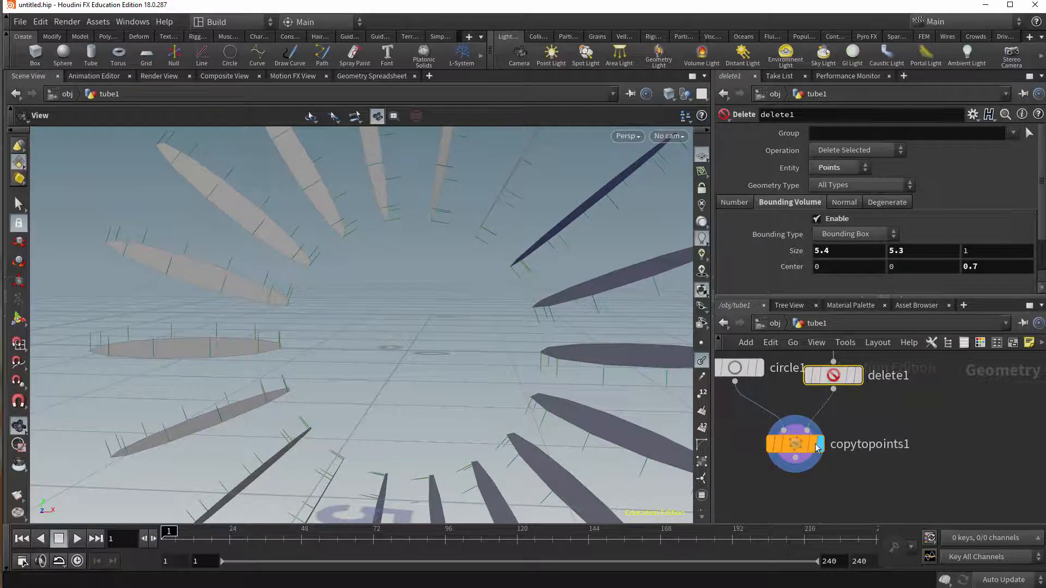
# Step: Examine the ring of copied circles from several angles and review the settings of the point wrangle, Add and Delete nodes
pyautogui.scroll(-4, 513, 316)
pyautogui.moveTo(479, 324)
pyautogui.mouseDown()
pyautogui.moveTo(437, 333)
pyautogui.moveTo(486, 335)
pyautogui.mouseUp()
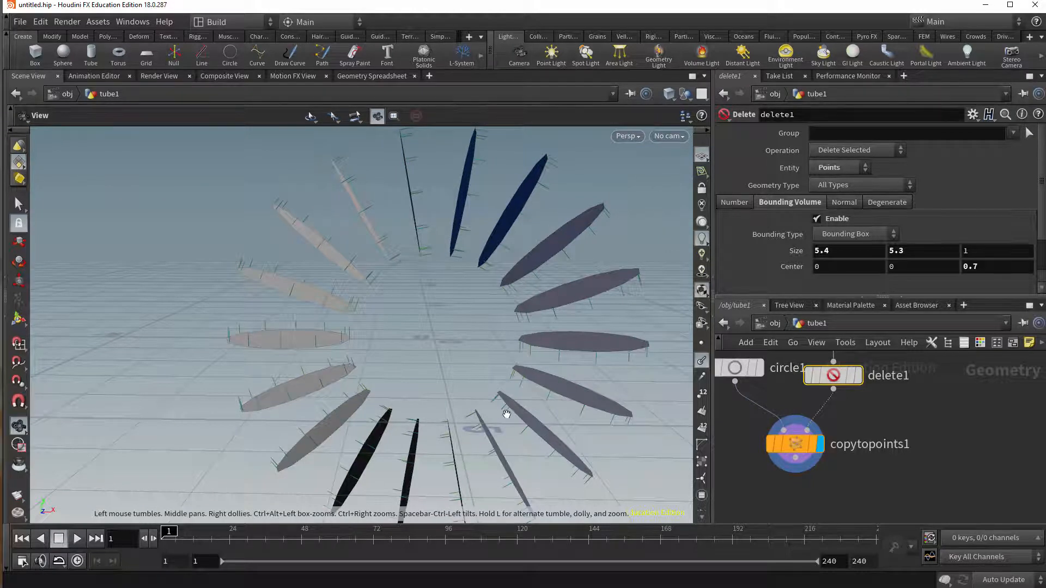
pyautogui.moveTo(548, 287); pyautogui.dragTo(427, 310)
pyautogui.moveTo(497, 341)
pyautogui.mouseDown()
pyautogui.moveTo(502, 374)
pyautogui.moveTo(575, 396)
pyautogui.moveTo(479, 285)
pyautogui.moveTo(500, 351)
pyautogui.mouseUp()
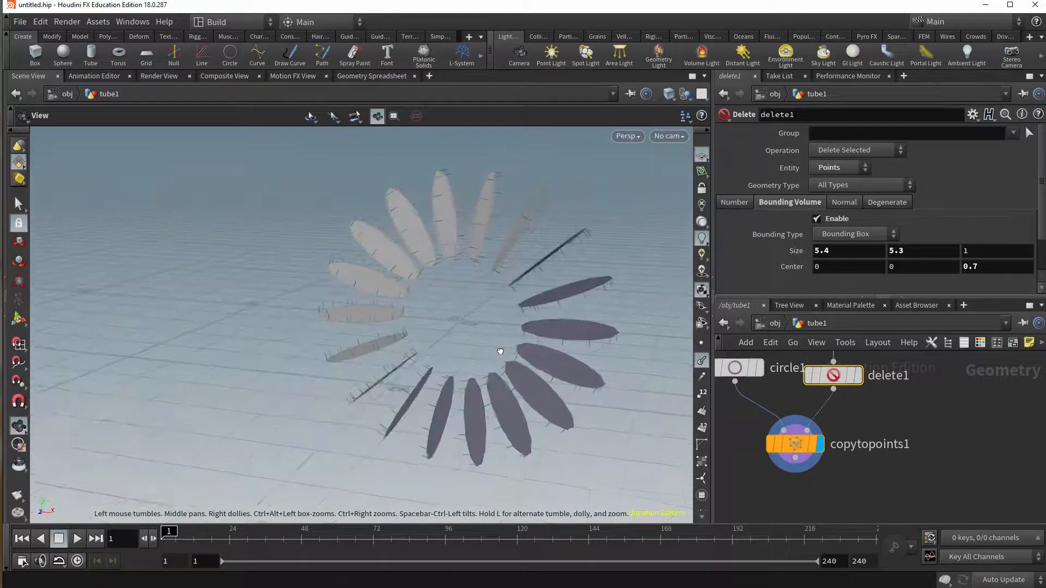
pyautogui.moveTo(497, 346); pyautogui.dragTo(397, 334, button='middle')
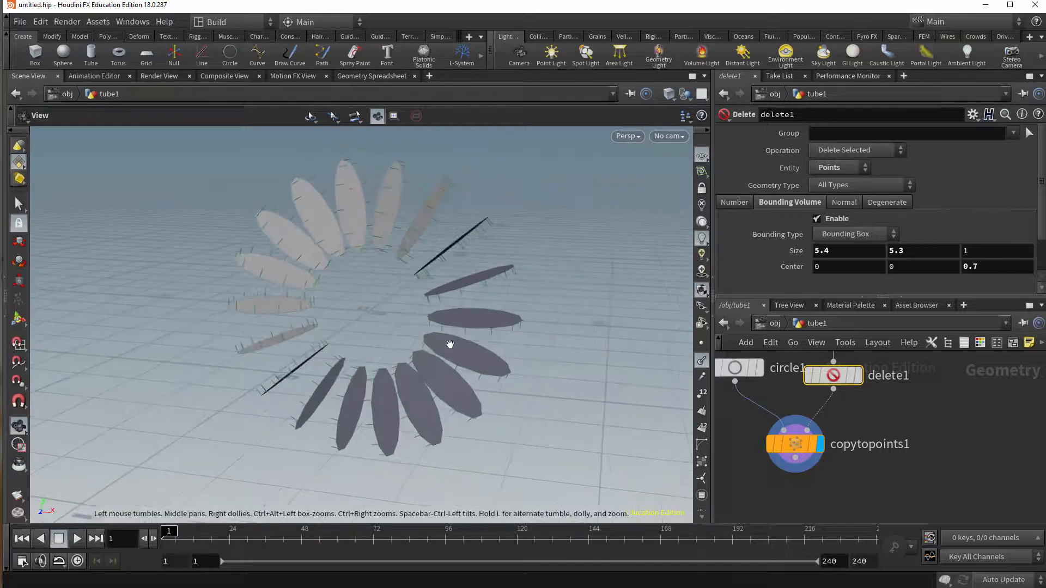
pyautogui.scroll(-3, 825, 429)
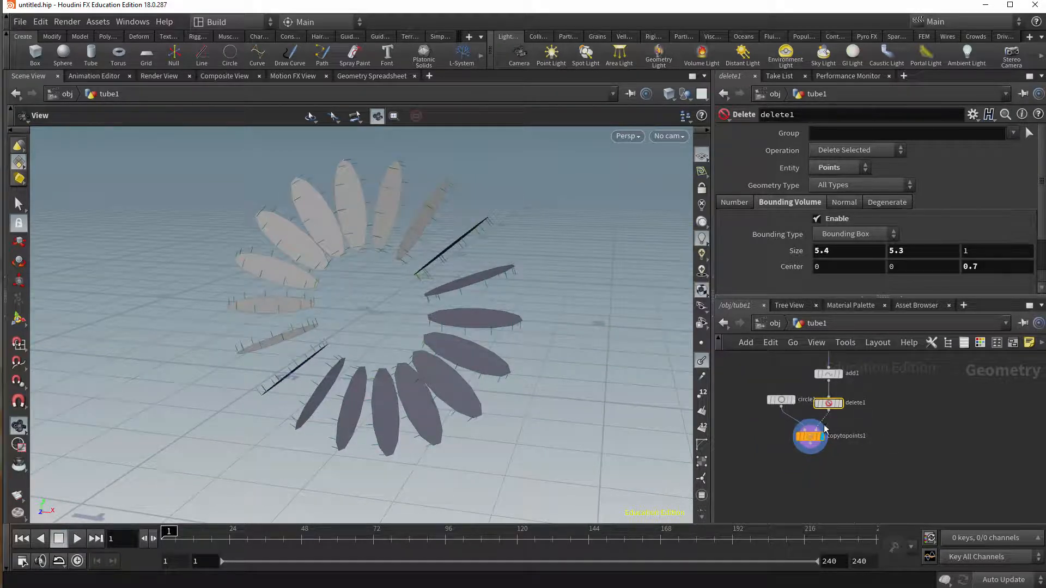
pyautogui.moveTo(849, 463); pyautogui.dragTo(891, 522, button='middle')
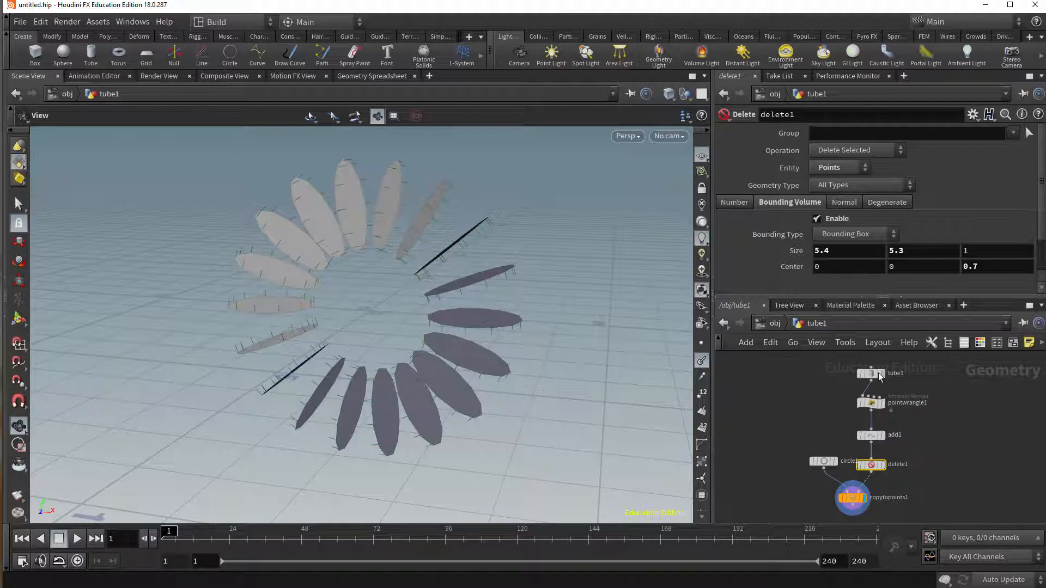
pyautogui.click(871, 404)
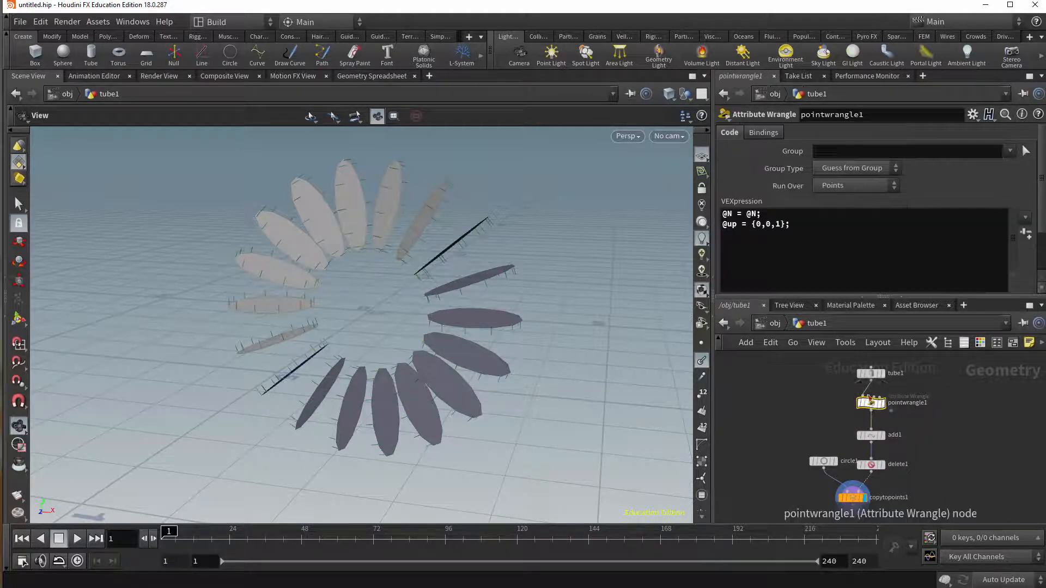
pyautogui.click(871, 435)
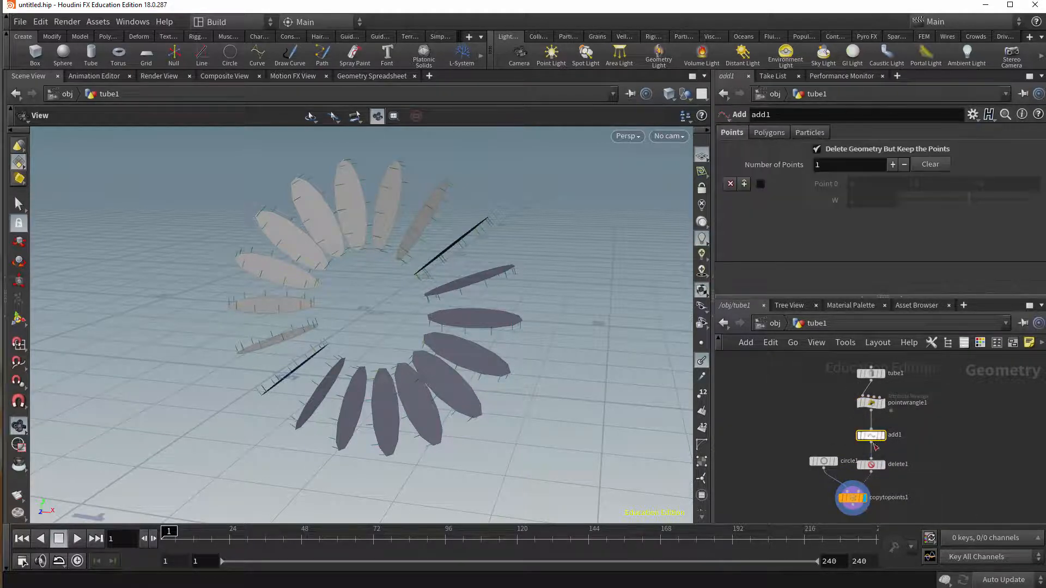
pyautogui.click(871, 466)
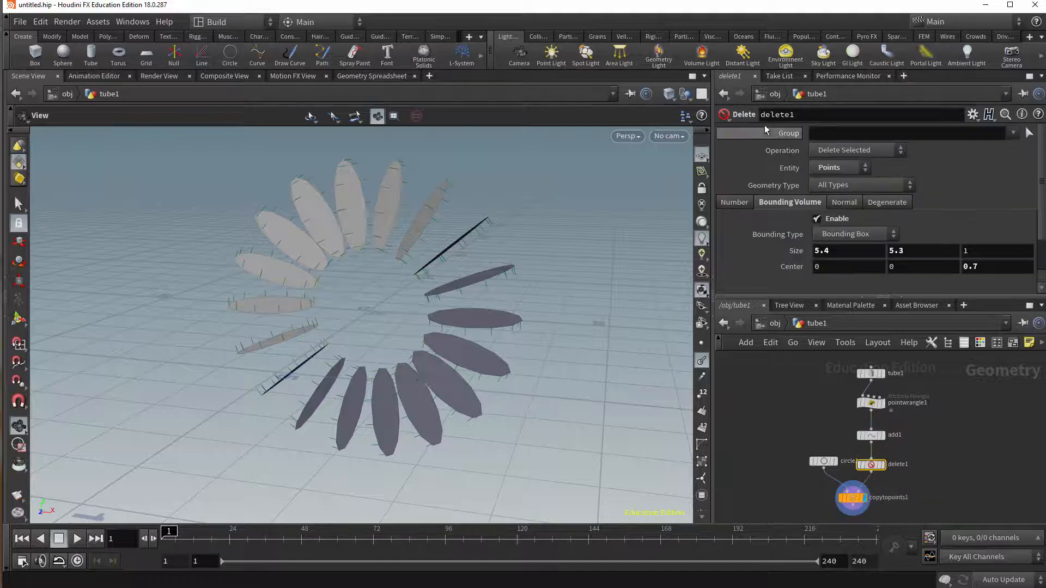
pyautogui.moveTo(831, 433); pyautogui.dragTo(816, 394, button='middle')
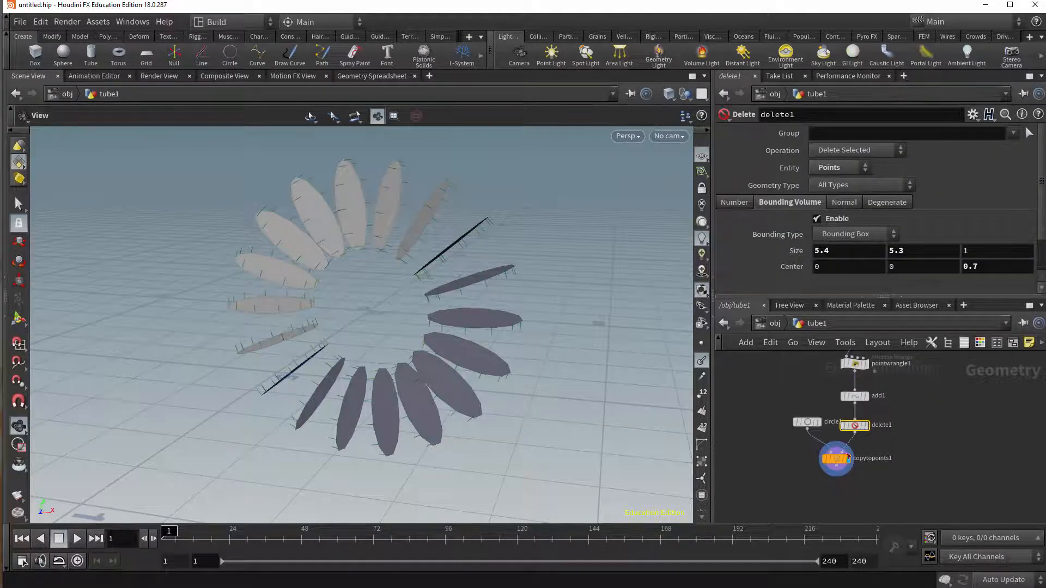
# Step: Try the XY Plane and ZX Plane orientations on the circle
pyautogui.click(807, 422)
pyautogui.click(828, 157)
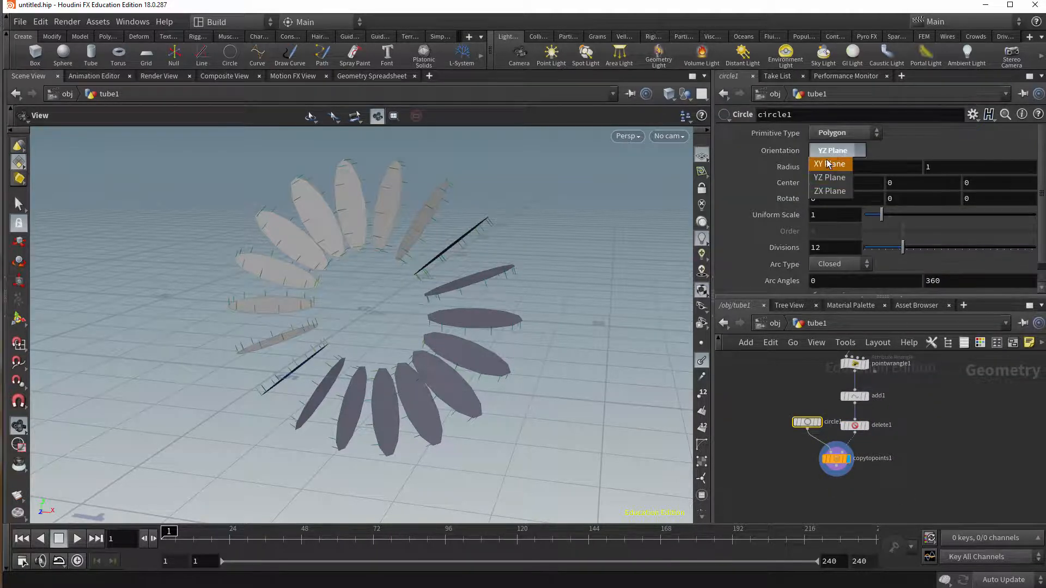
pyautogui.click(828, 162)
pyautogui.click(829, 152)
pyautogui.click(831, 191)
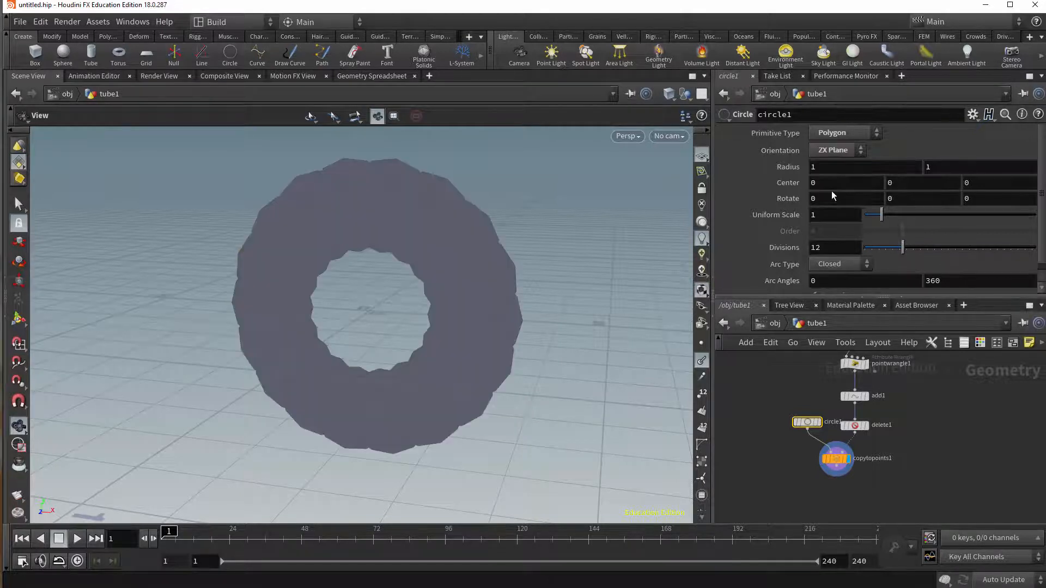
pyautogui.click(832, 155)
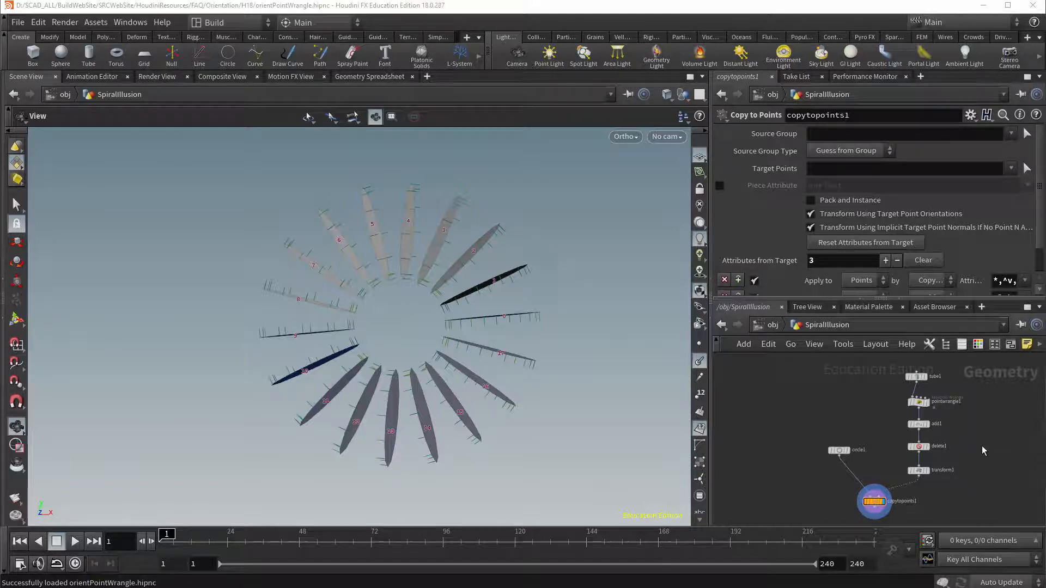
# Step: Display the point wrangle in the SpiralIllusion network, then add a Primitive node wired from the wrangle and display it
pyautogui.click(928, 378)
pyautogui.moveTo(930, 407)
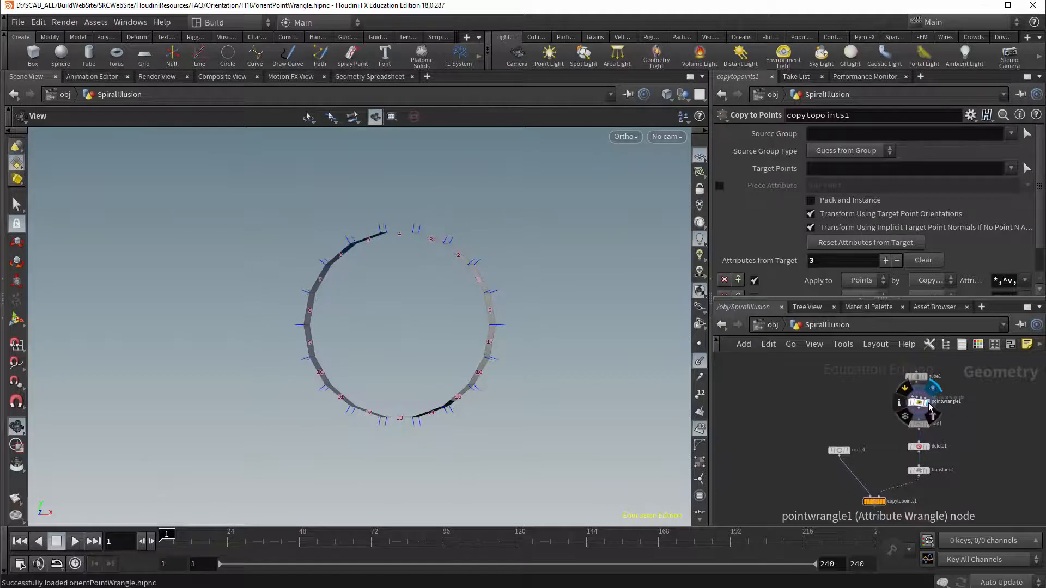
pyautogui.press('Tab')
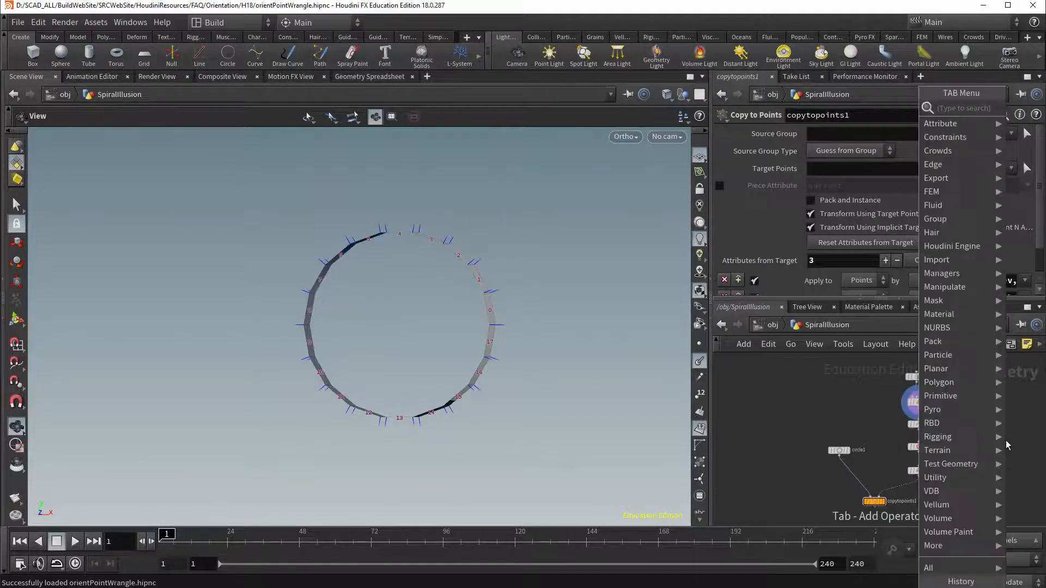
pyautogui.write('primit')
pyautogui.press('Return')
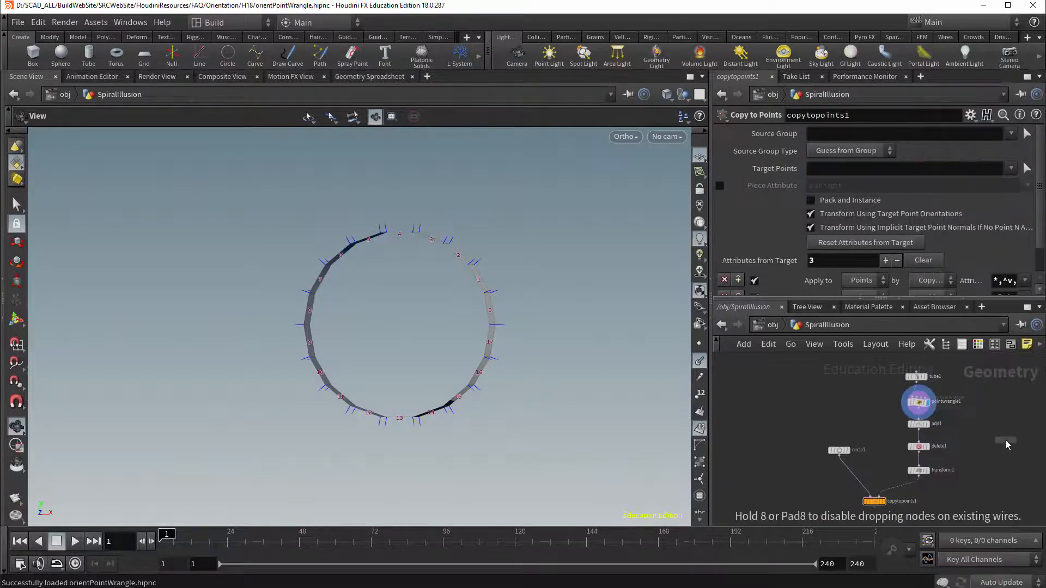
pyautogui.click(973, 427)
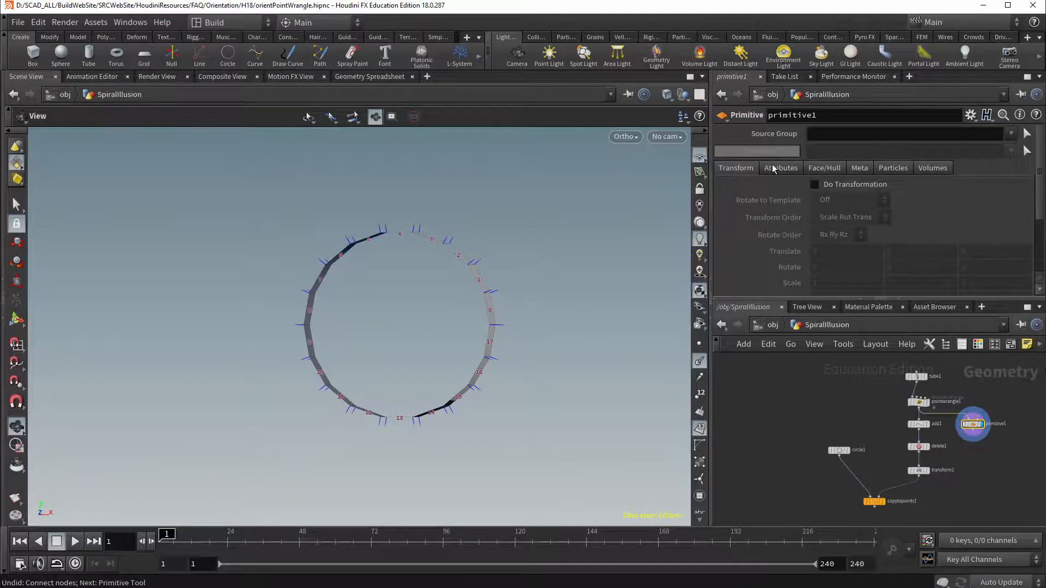
# Step: Enable the Primitive node's transformation and set its Z scale to 0
pyautogui.click(815, 184)
pyautogui.click(981, 282)
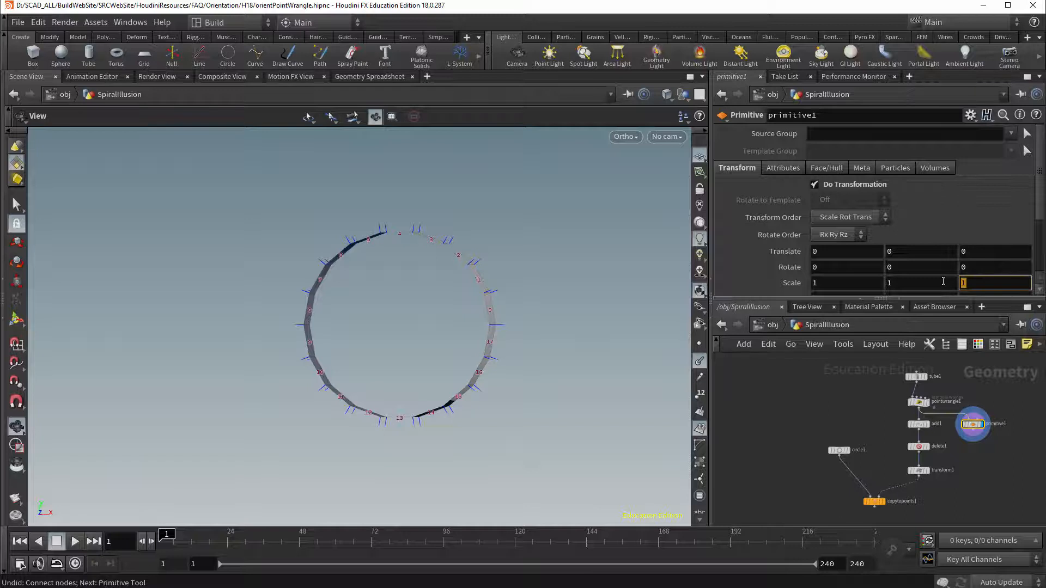
pyautogui.write('0')
pyautogui.press('Return')
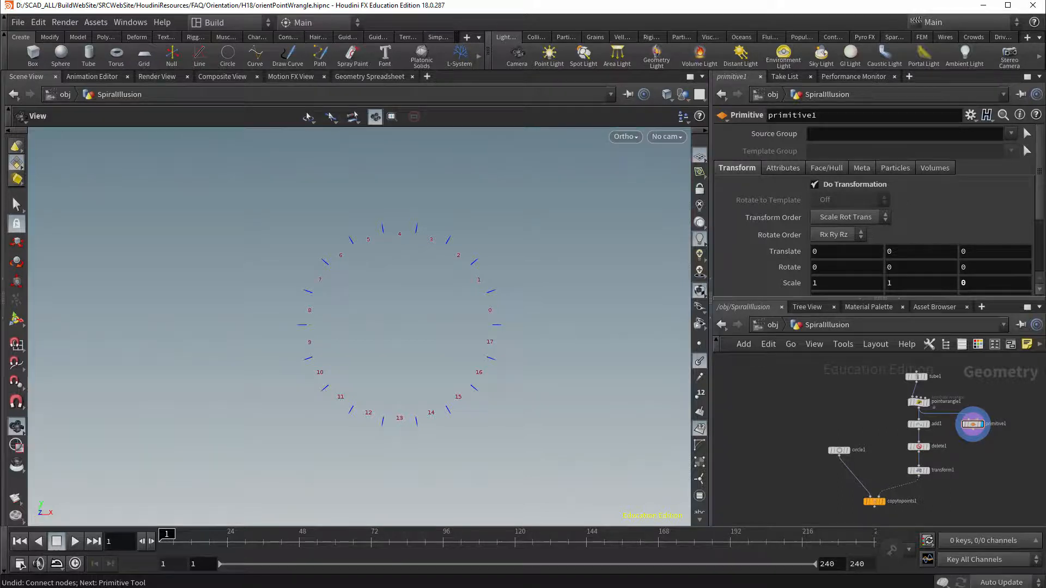
# Step: Add a Fuse node below the Primitive node, wire the two together and display the Fuse node
pyautogui.press('Tab')
pyautogui.write('fuse')
pyautogui.press('Return')
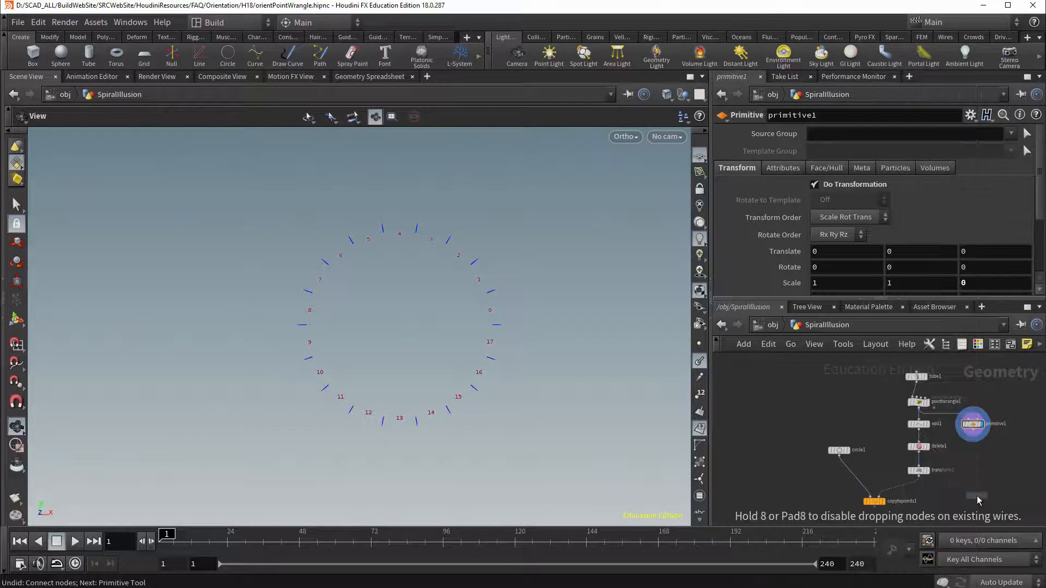
pyautogui.click(971, 450)
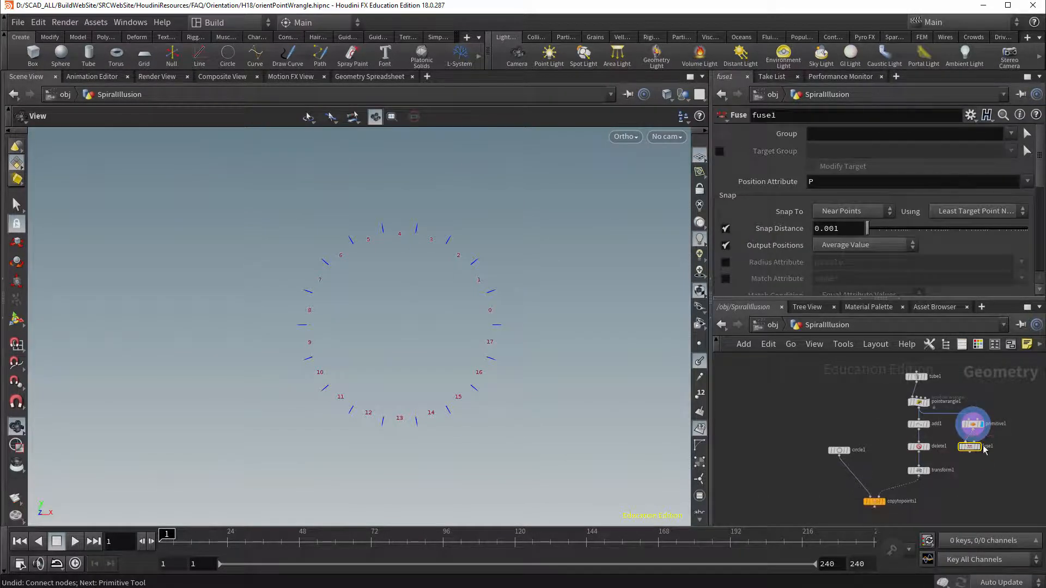
pyautogui.click(981, 447)
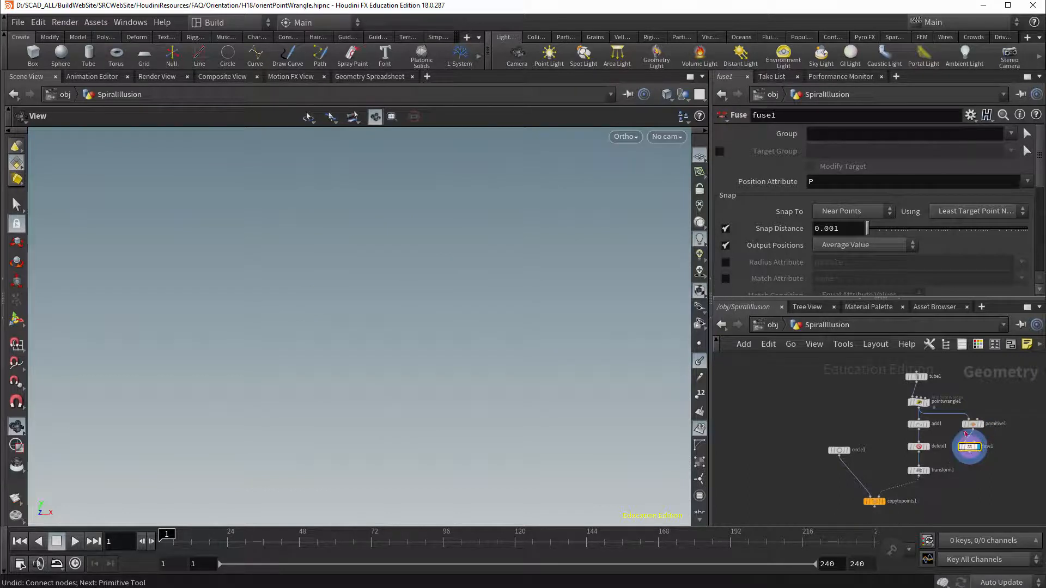
# Step: Enable Keep Fused Points on the Fuse node, wire it into the Copy to Points node's target points input and display the copies
pyautogui.scroll(-5, 829, 242)
pyautogui.click(817, 220)
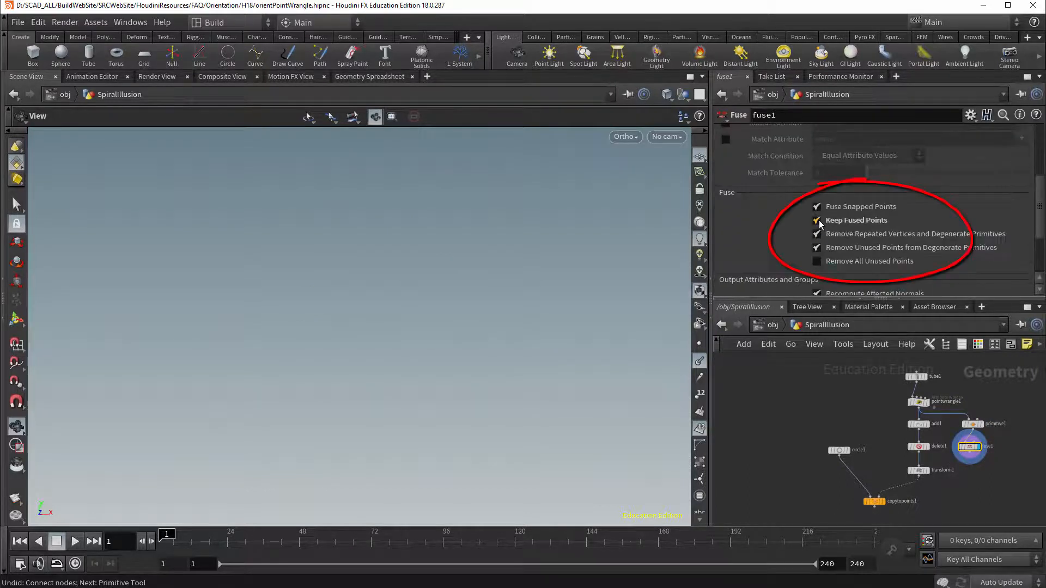
pyautogui.click(970, 457)
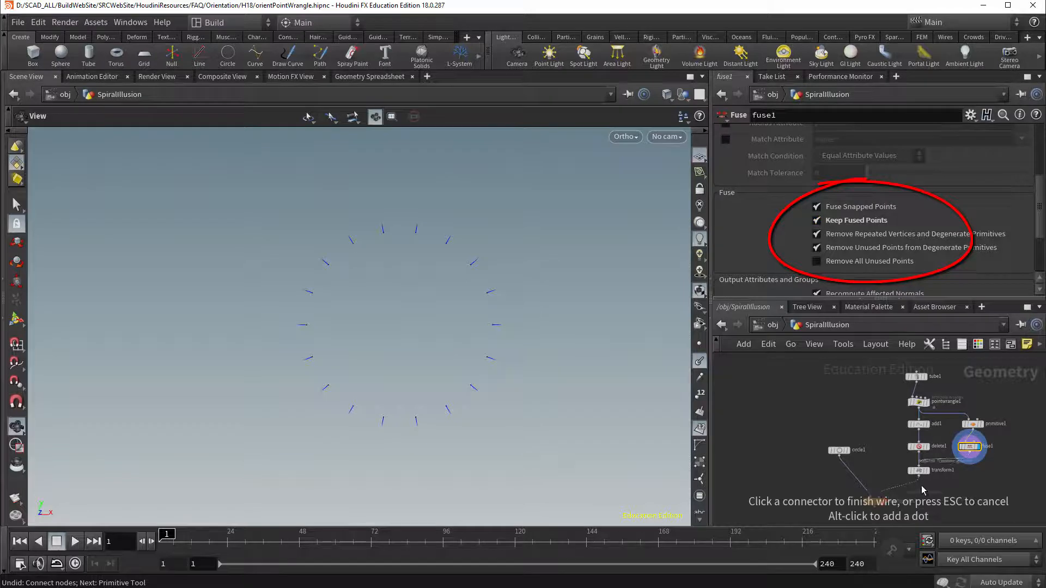
pyautogui.click(880, 496)
pyautogui.click(883, 501)
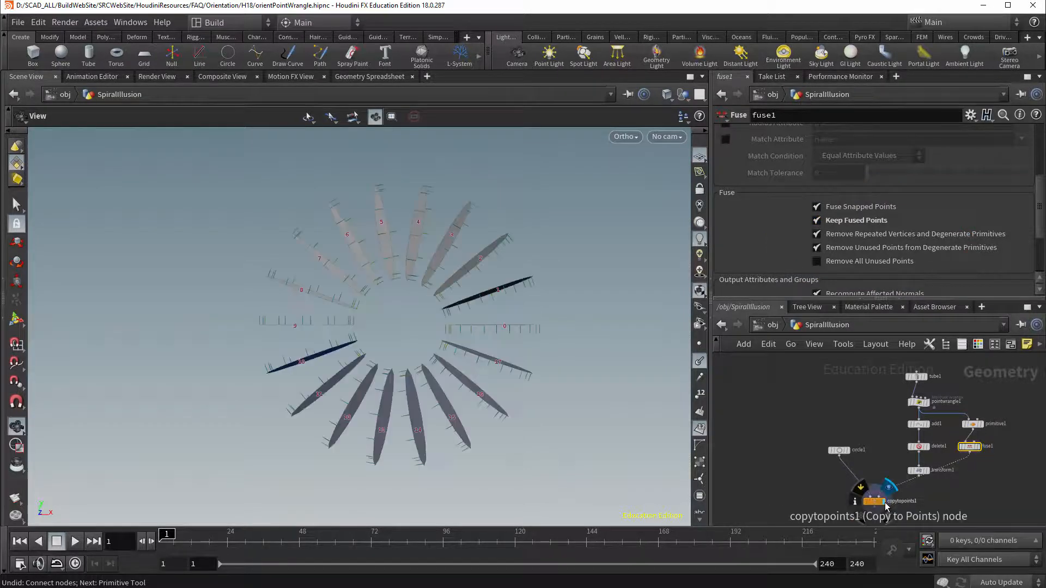
# Step: Move the Fuse and Primitive nodes clear of the main node chain, and show the Tube node's parameters
pyautogui.moveTo(968, 449); pyautogui.dragTo(995, 464)
pyautogui.moveTo(974, 424); pyautogui.dragTo(993, 427)
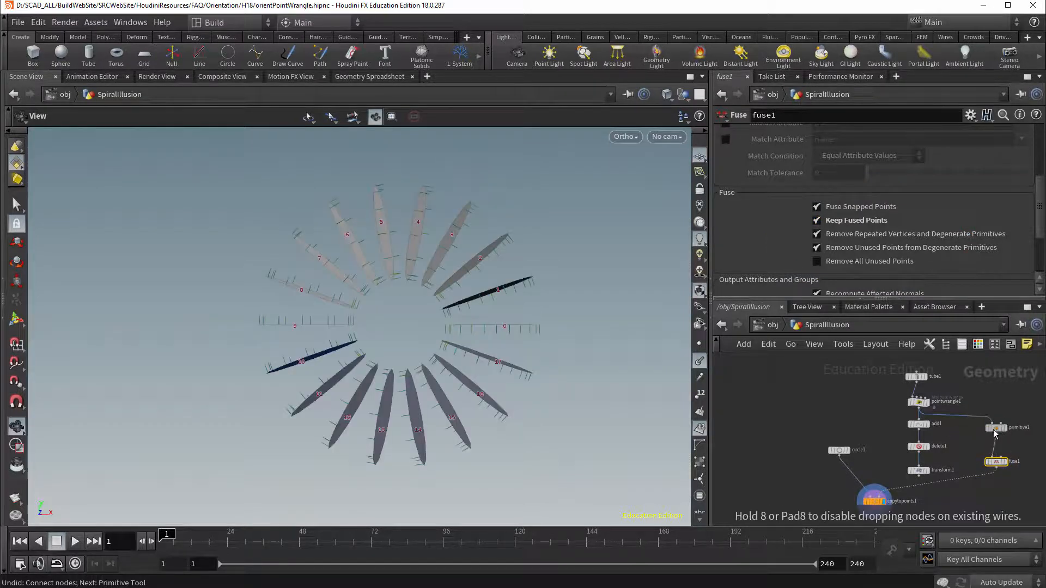
pyautogui.moveTo(954, 442); pyautogui.dragTo(958, 461, button='middle')
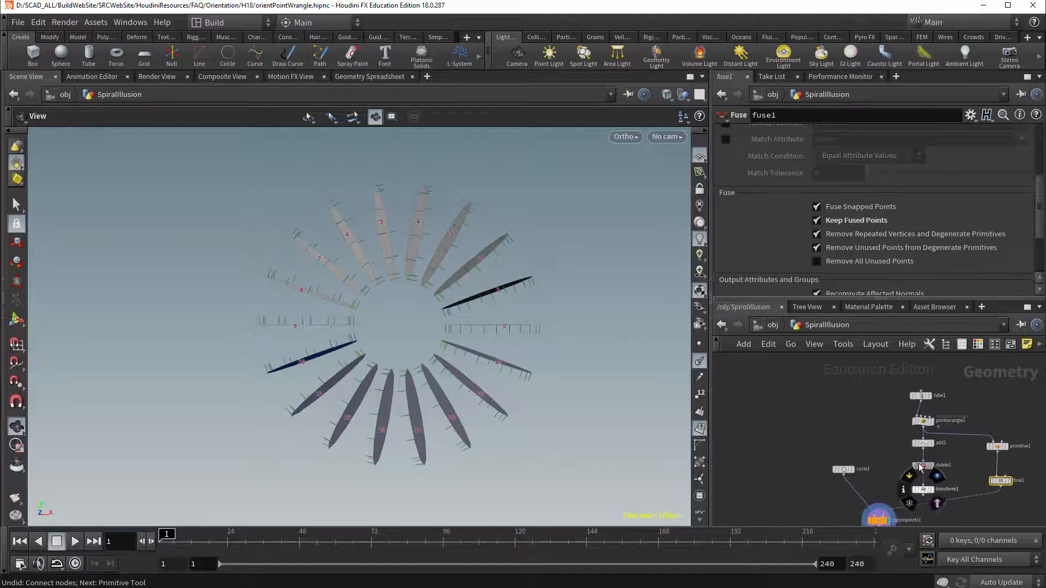
pyautogui.click(921, 396)
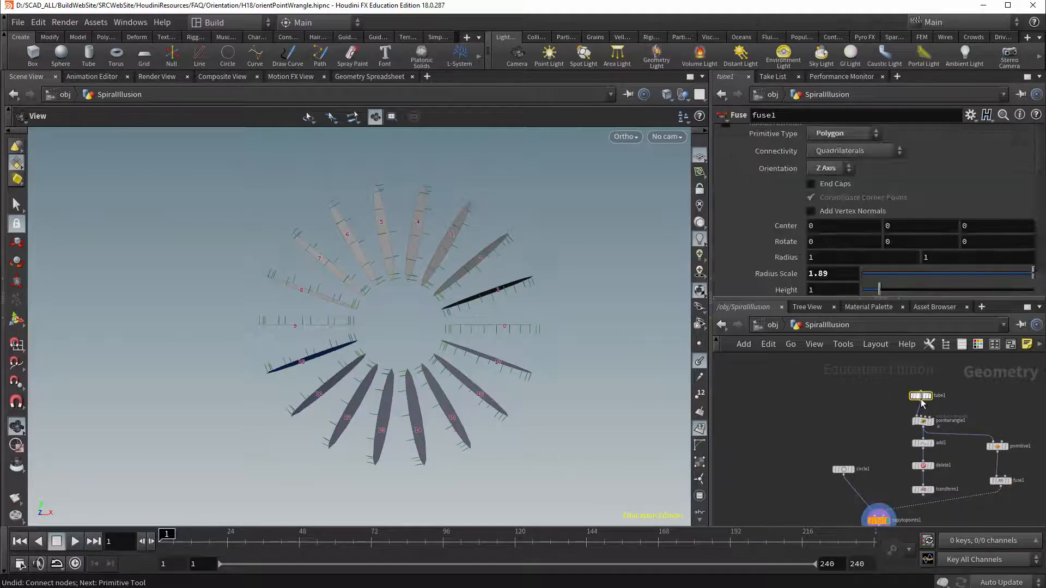
pyautogui.moveTo(827, 272); pyautogui.dragTo(838, 243, button='middle')
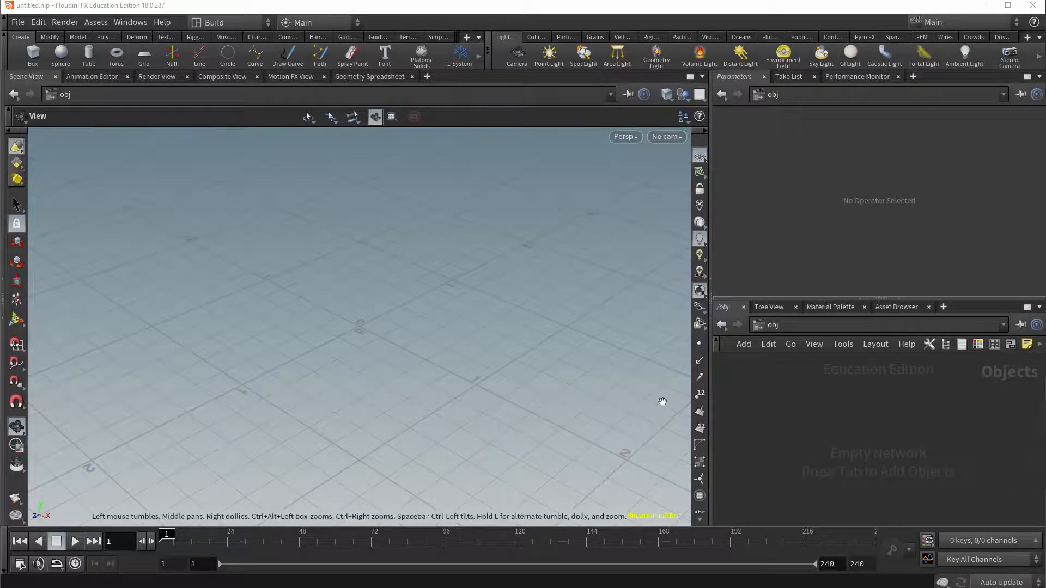
# Step: Add a Circle object to the empty scene and go inside its geometry network
pyautogui.press('Tab')
pyautogui.write('circle')
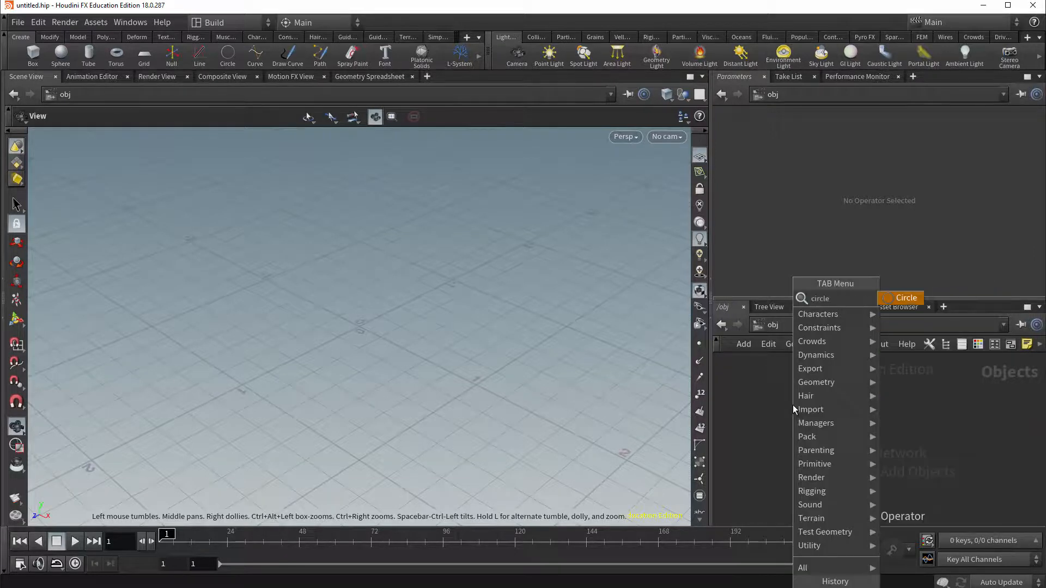
pyautogui.press('Return')
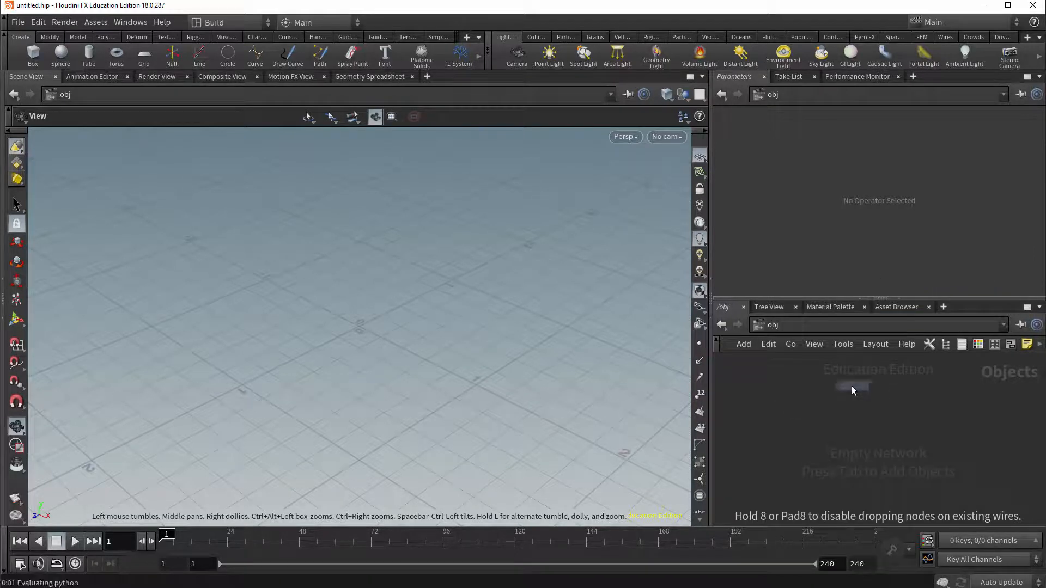
pyautogui.click(851, 385)
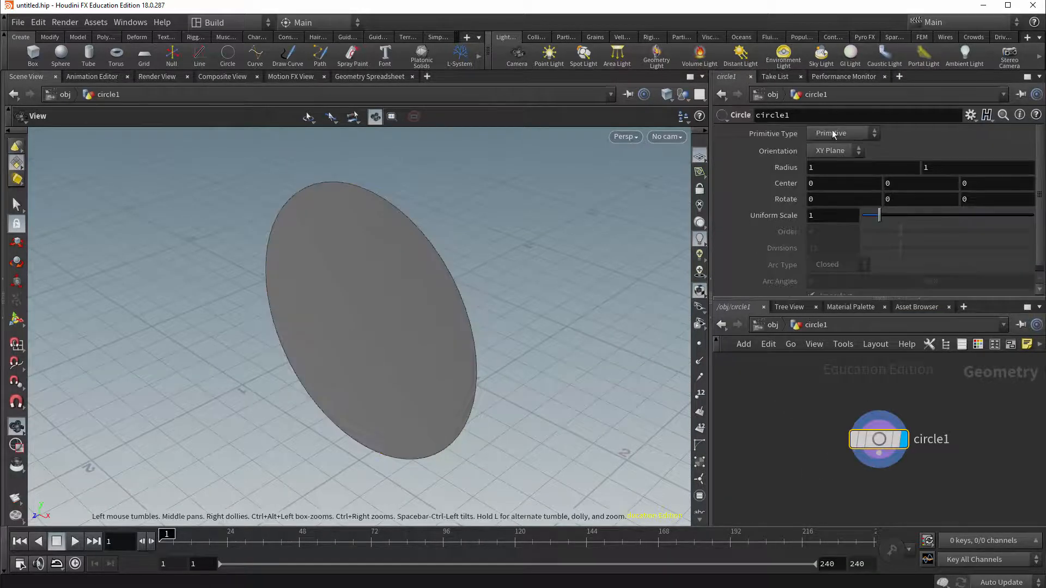
# Step: Change the circle's primitive type to Polygon and set its divisions to 18
pyautogui.click(832, 133)
pyautogui.click(831, 157)
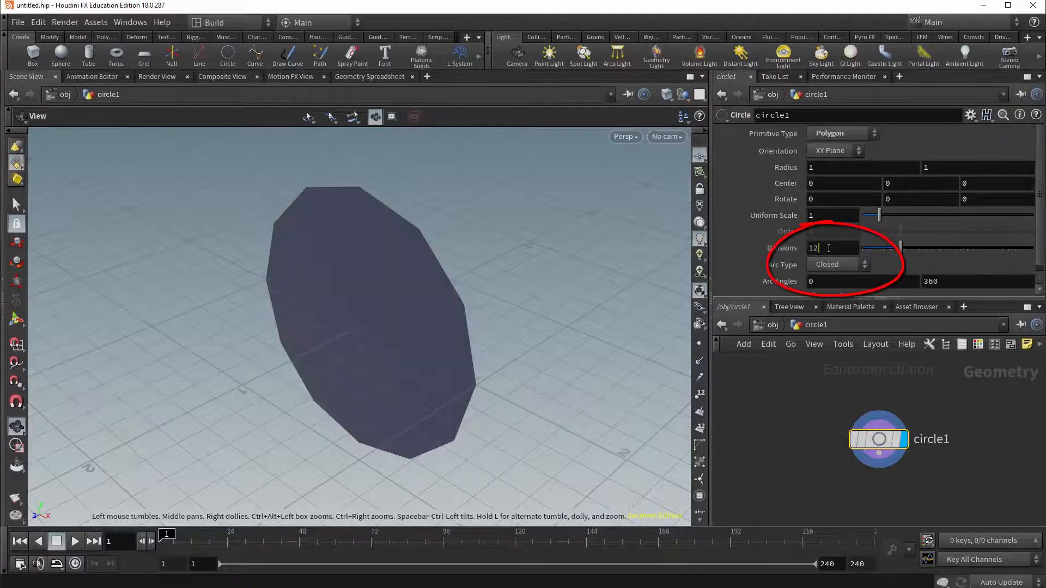
pyautogui.click(833, 249)
pyautogui.write('8')
pyautogui.press('Return')
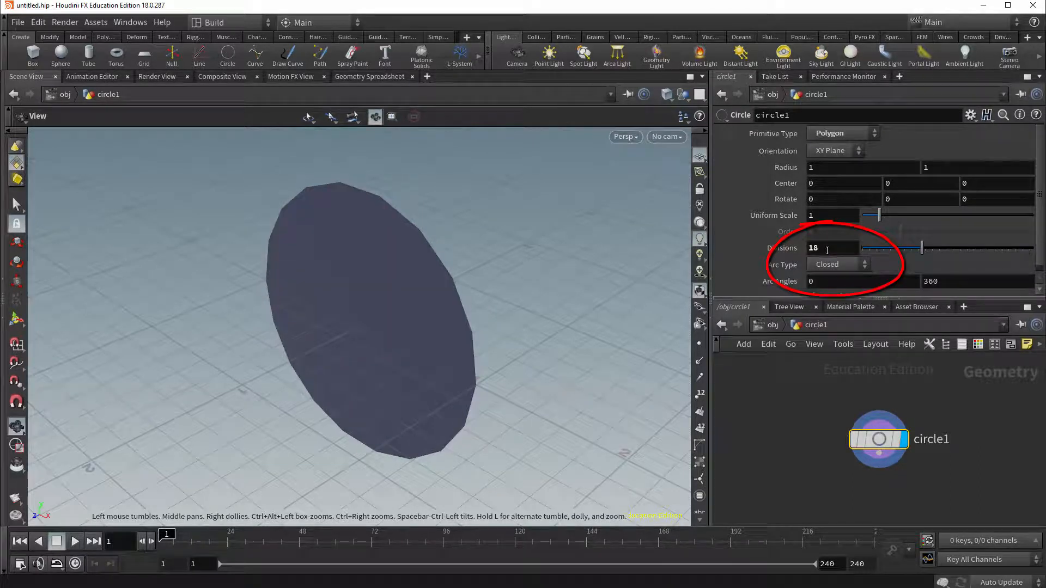
# Step: Add a PolyFrame node below the circle, wire the circle into it and display the PolyFrame node
pyautogui.moveTo(824, 417)
pyautogui.mouseDown(button='middle')
pyautogui.moveTo(823, 376)
pyautogui.moveTo(823, 413)
pyautogui.mouseUp(button='middle')
pyautogui.press('Tab')
pyautogui.write('poly')
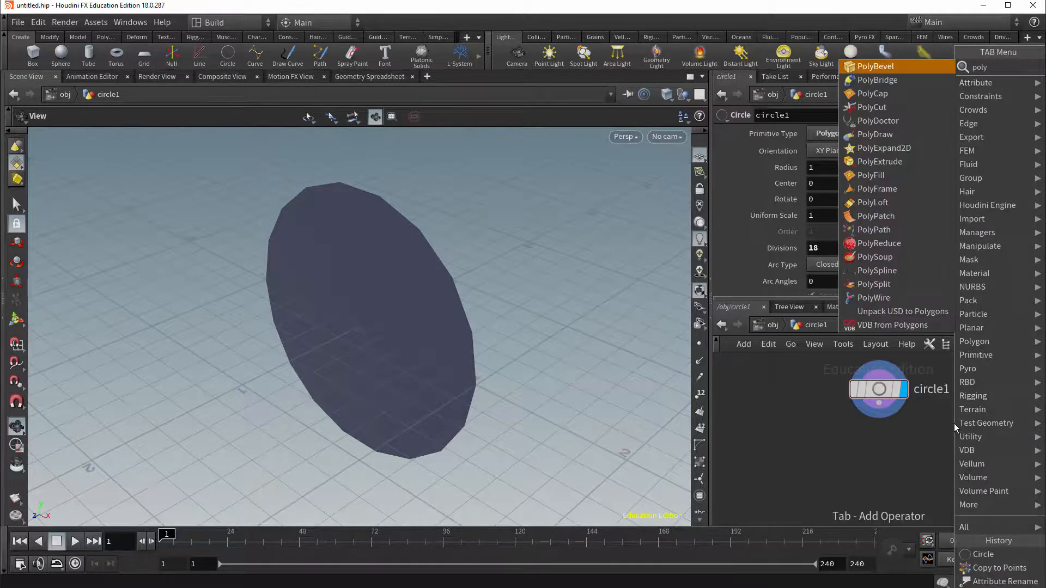
pyautogui.click(898, 188)
pyautogui.click(872, 451)
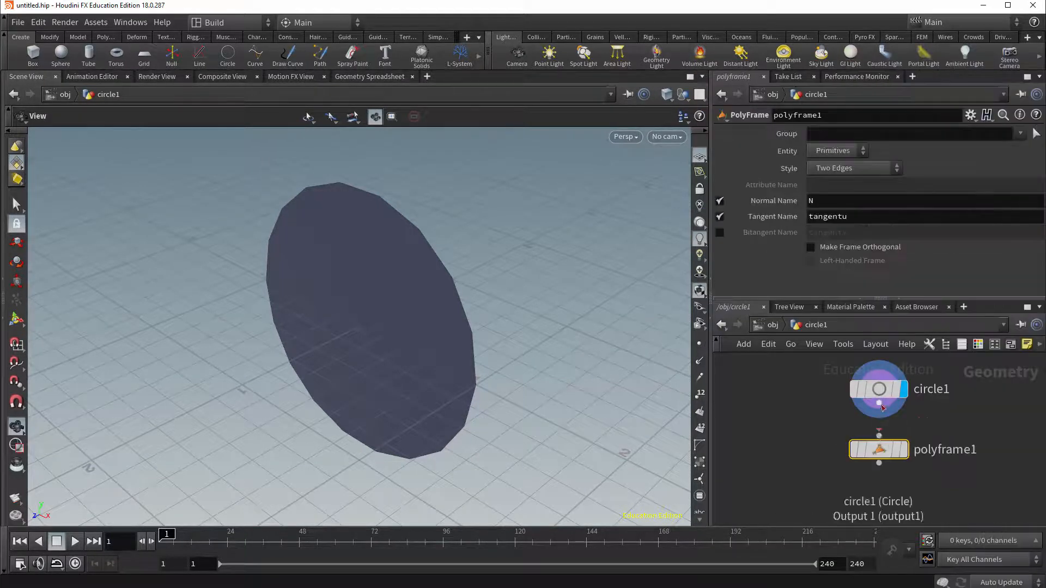
pyautogui.click(879, 403)
pyautogui.click(879, 435)
pyautogui.click(902, 449)
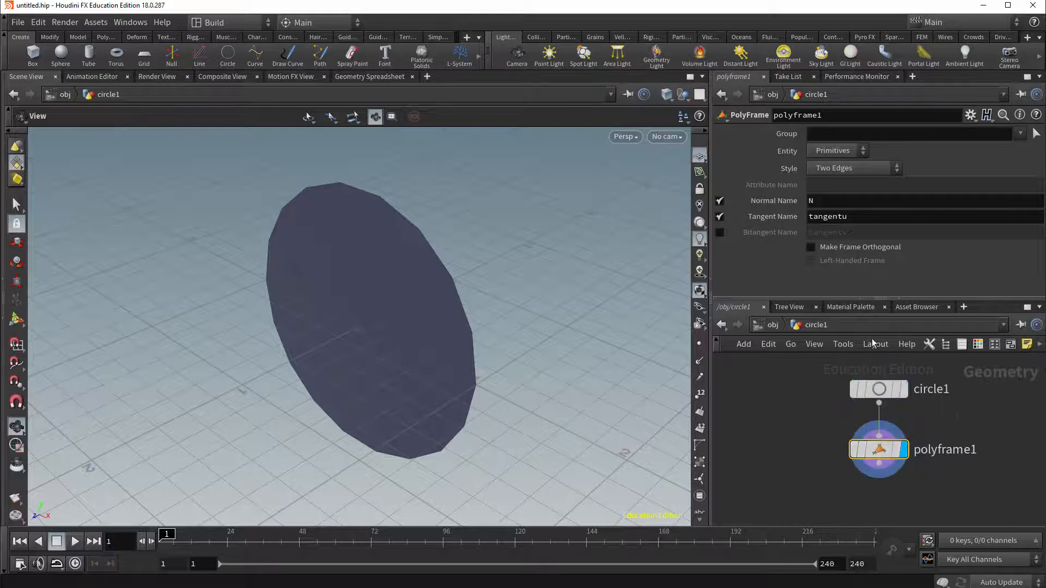
# Step: Set the PolyFrame node's normal attribute name to "normal"
pyautogui.click(834, 201)
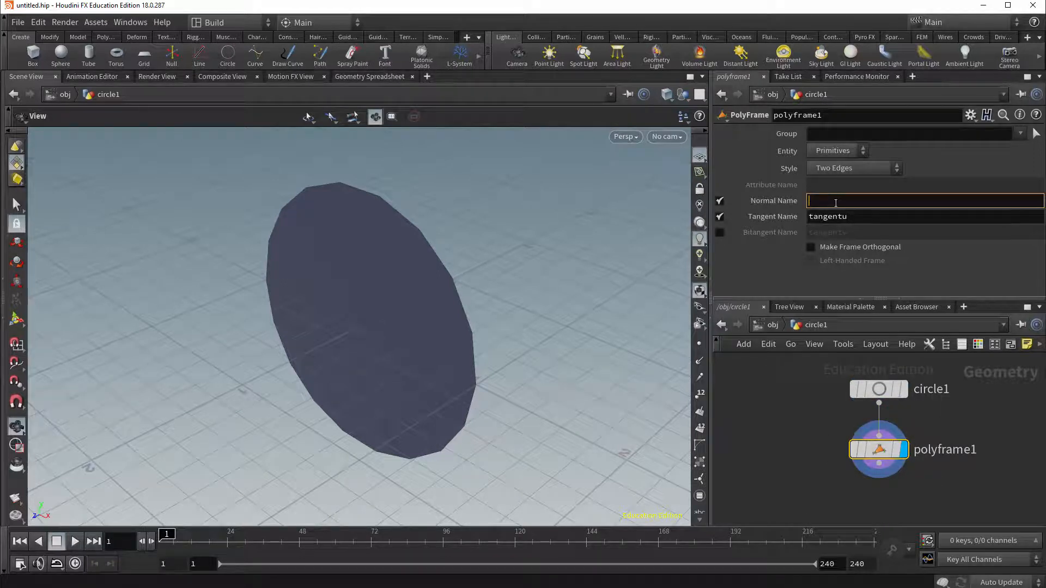
pyautogui.write('normal')
pyautogui.press('Return')
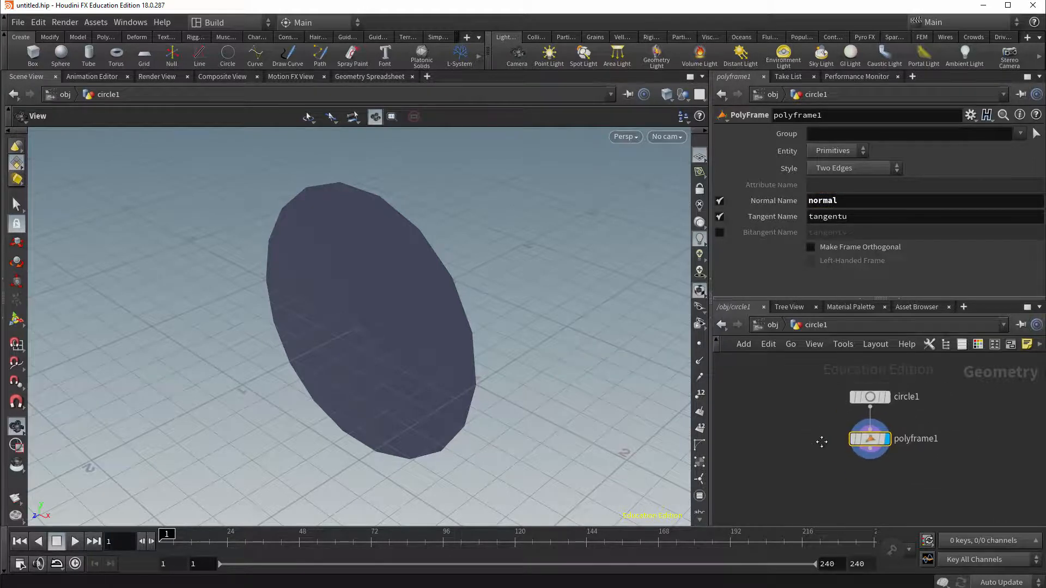
# Step: Add an Attribute Rename node below the PolyFrame node, wired from it, and display it
pyautogui.press('Tab')
pyautogui.write('rename')
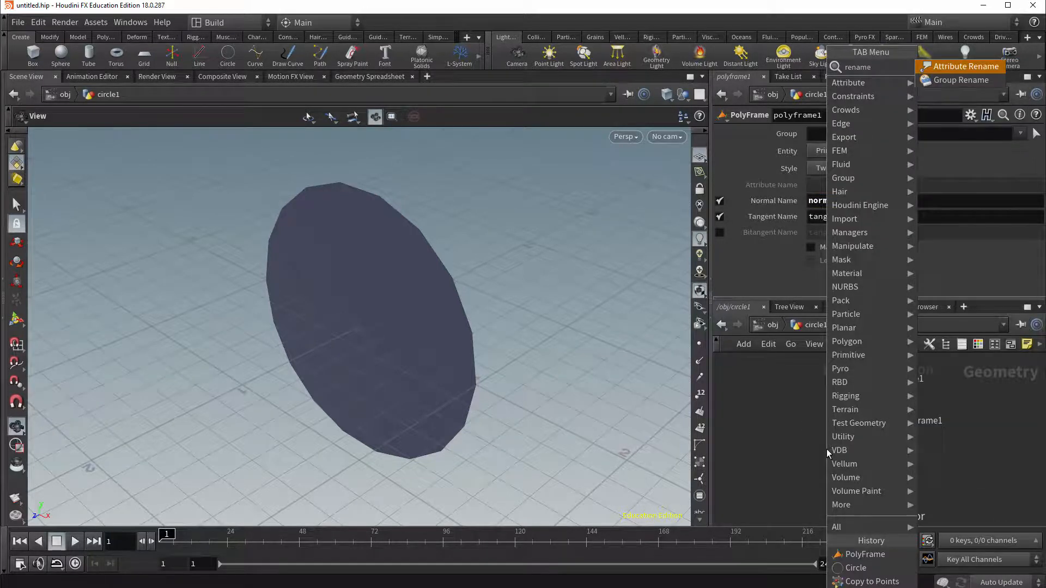
pyautogui.click(951, 66)
pyautogui.click(877, 459)
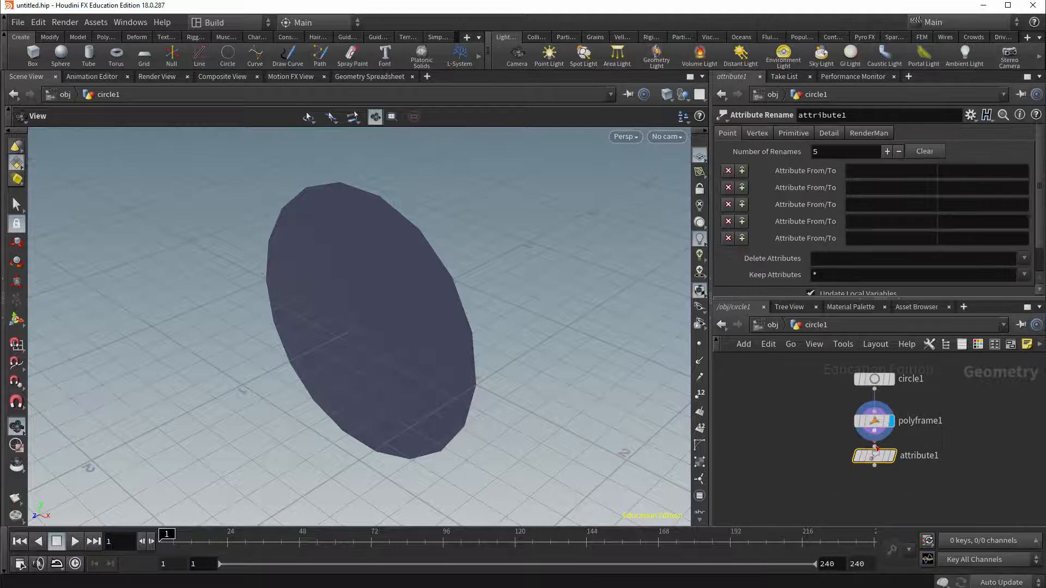
pyautogui.click(888, 458)
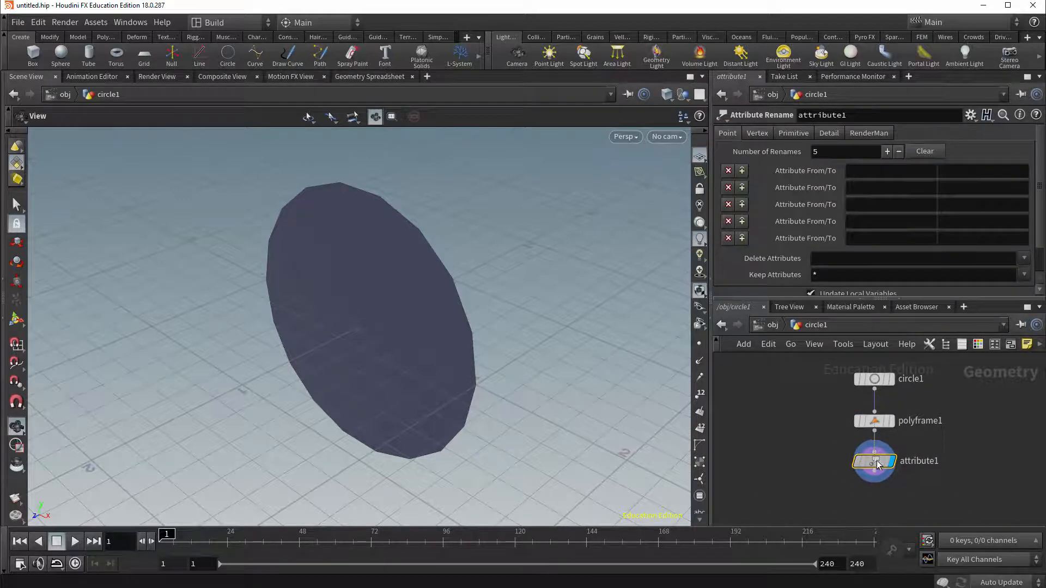
# Step: Rename the point attribute "normal" to "up" and "tangentu" to "N" in the Attribute Rename node
pyautogui.click(878, 173)
pyautogui.write('normal')
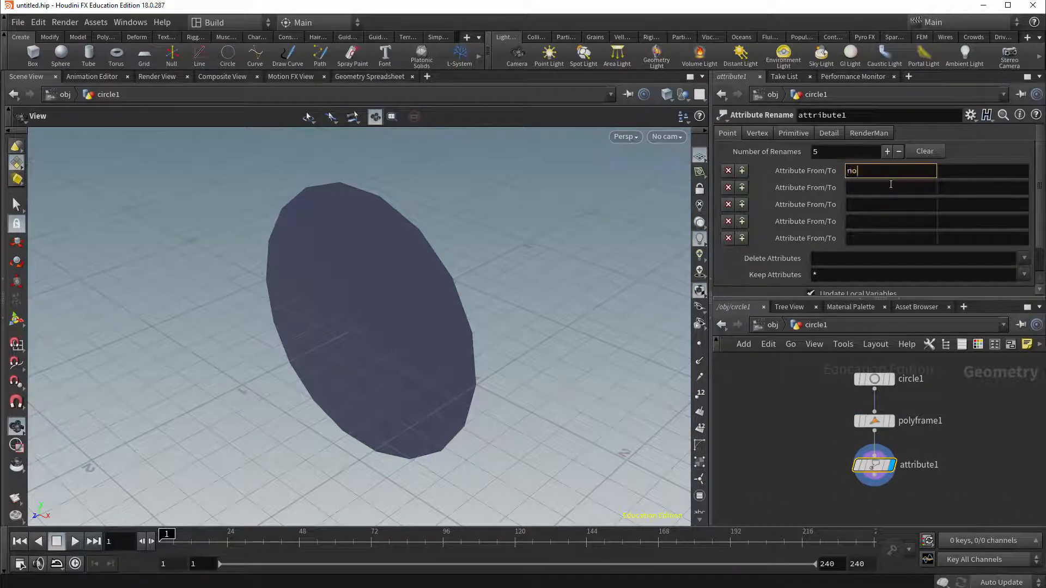
pyautogui.click(962, 173)
pyautogui.write('up')
pyautogui.press('Return')
pyautogui.click(900, 188)
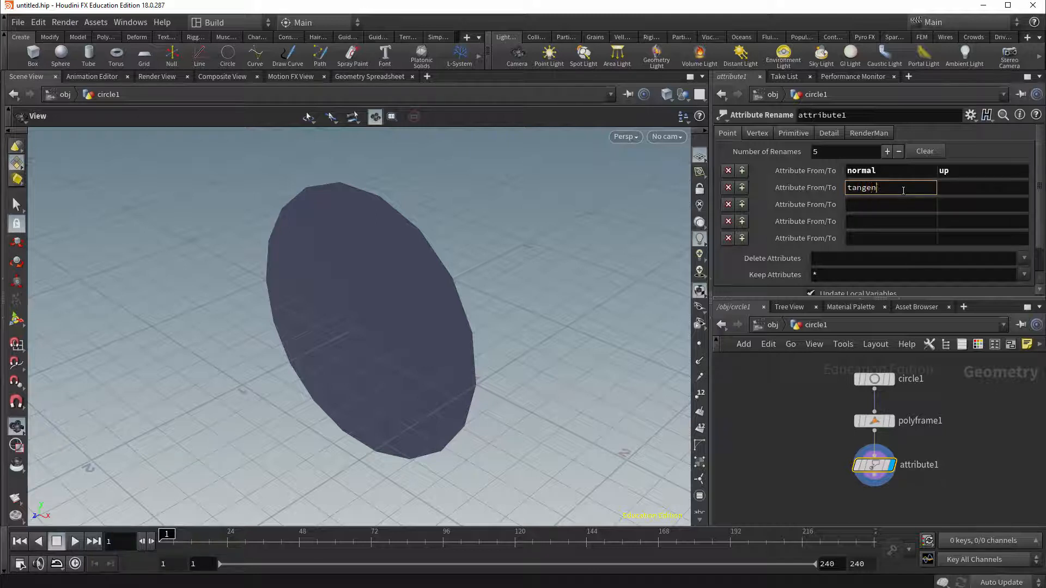
pyautogui.click(954, 187)
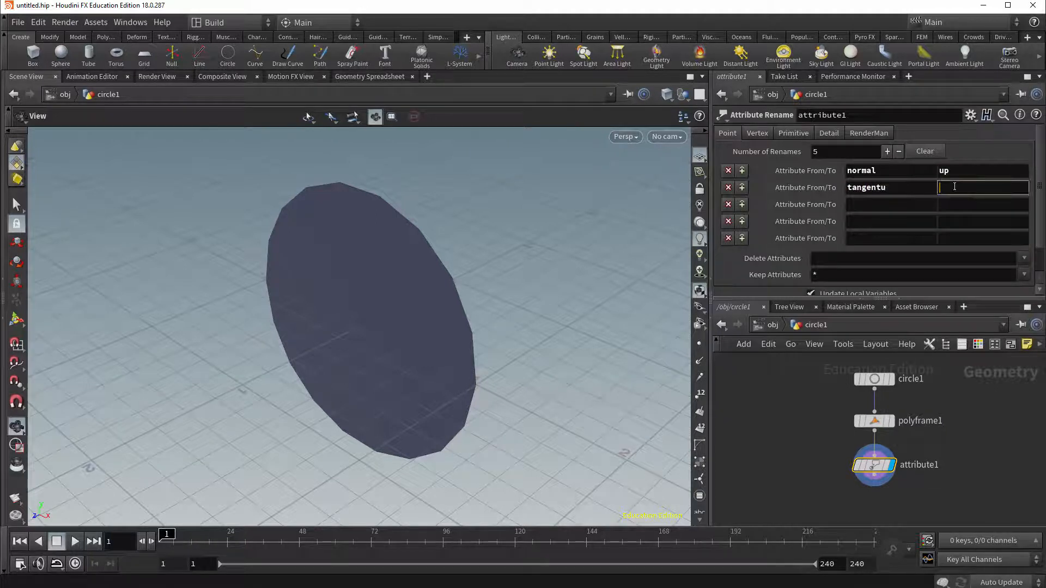
pyautogui.write('N')
pyautogui.press('Return')
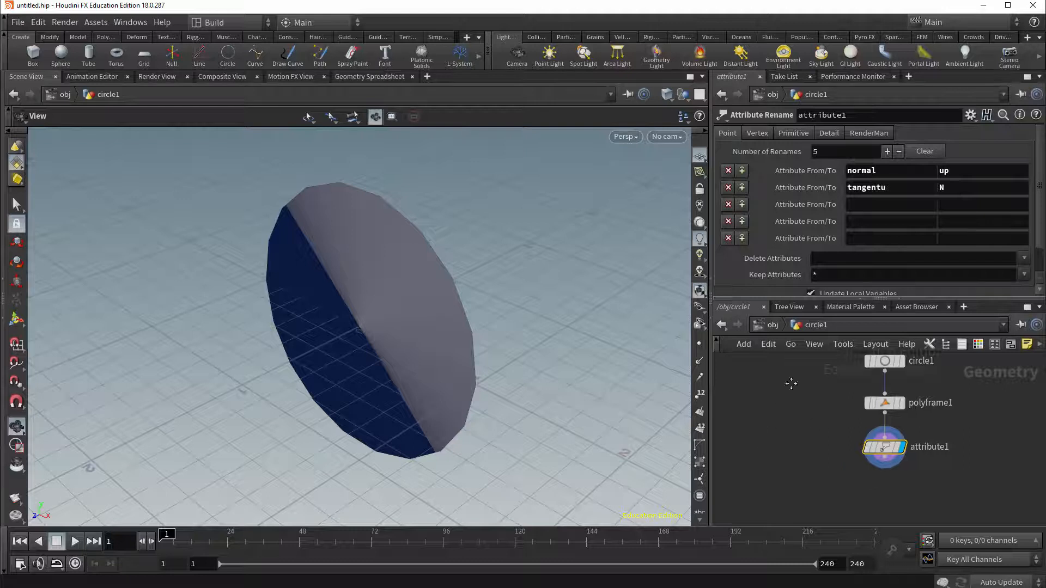
# Step: Add a Copy to Points node and wire the Attribute Rename node into its target points input
pyautogui.press('Tab')
pyautogui.write('copy')
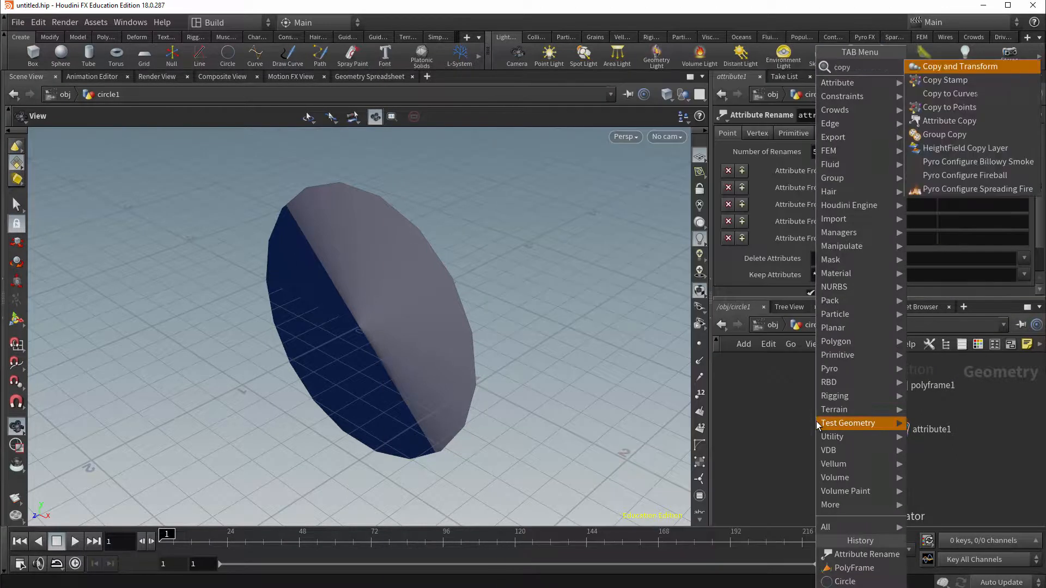
pyautogui.click(953, 107)
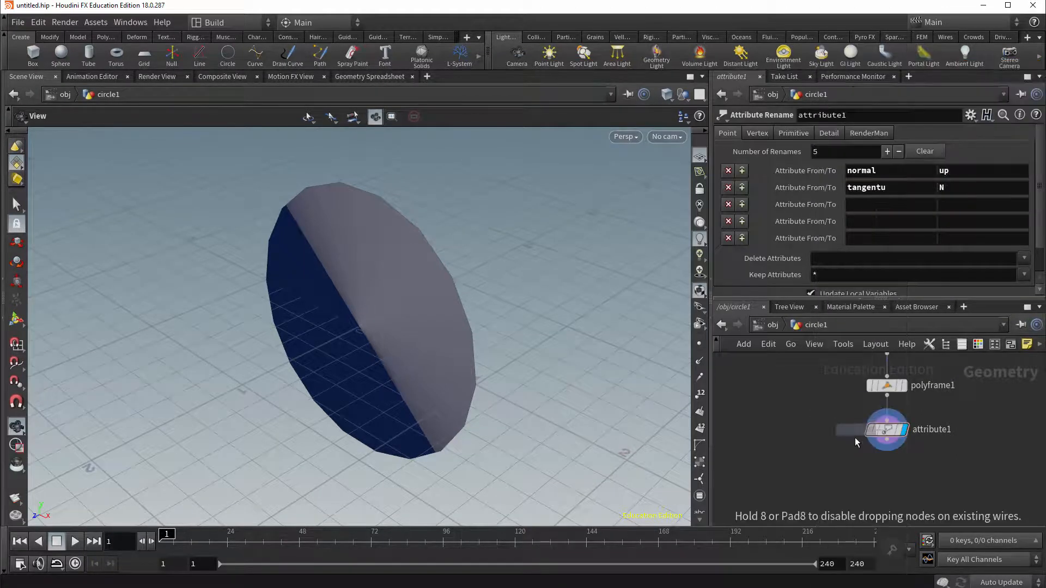
pyautogui.click(849, 480)
pyautogui.click(885, 446)
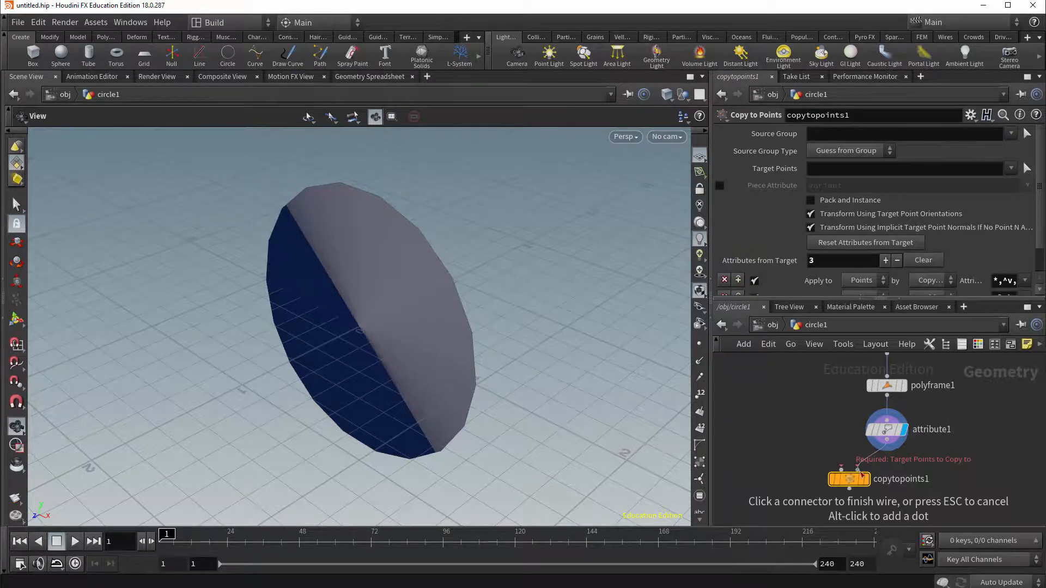
# Step: Add a second Circle node, wire it into the Copy to Points node's geometry input and display the copies
pyautogui.press('Tab')
pyautogui.write('c')
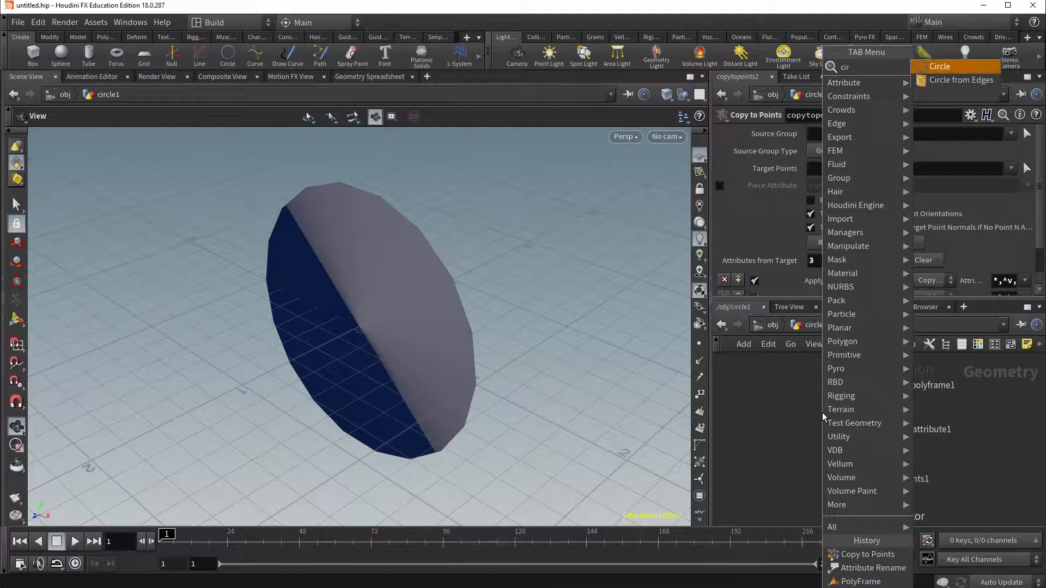
pyautogui.press('Escape')
pyautogui.click(812, 428)
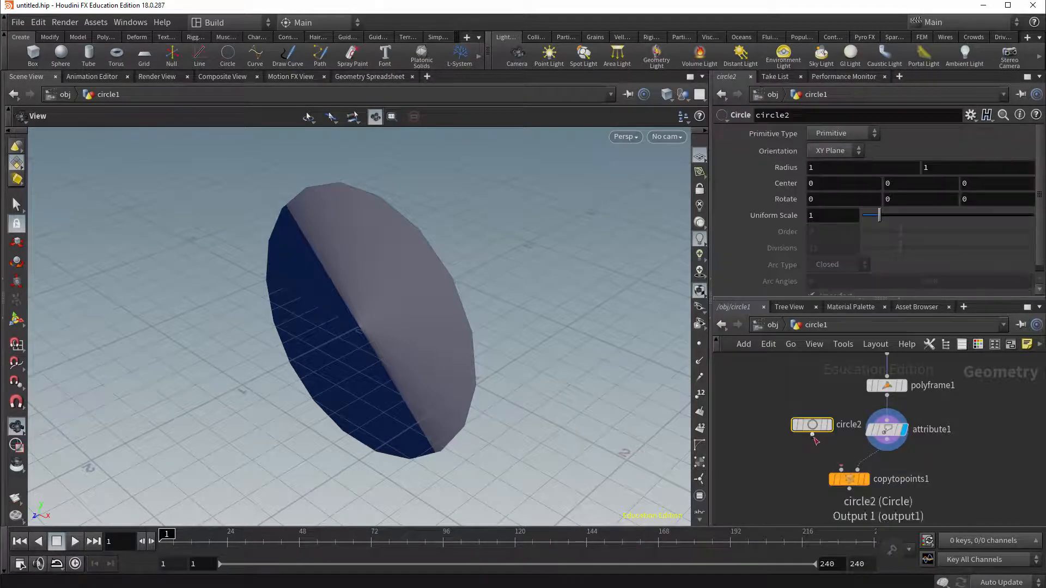
pyautogui.click(812, 436)
pyautogui.click(842, 470)
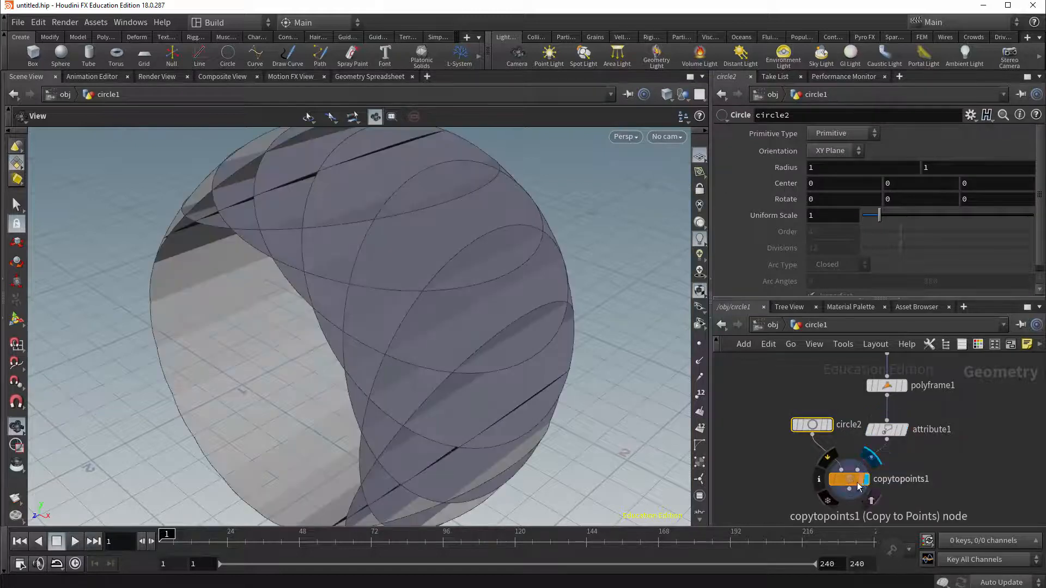
pyautogui.click(857, 483)
# Step: Change the second circle's primitive type to Polygon and its orientation to YZ Plane, and inspect the copied ring
pyautogui.click(811, 425)
pyautogui.click(814, 151)
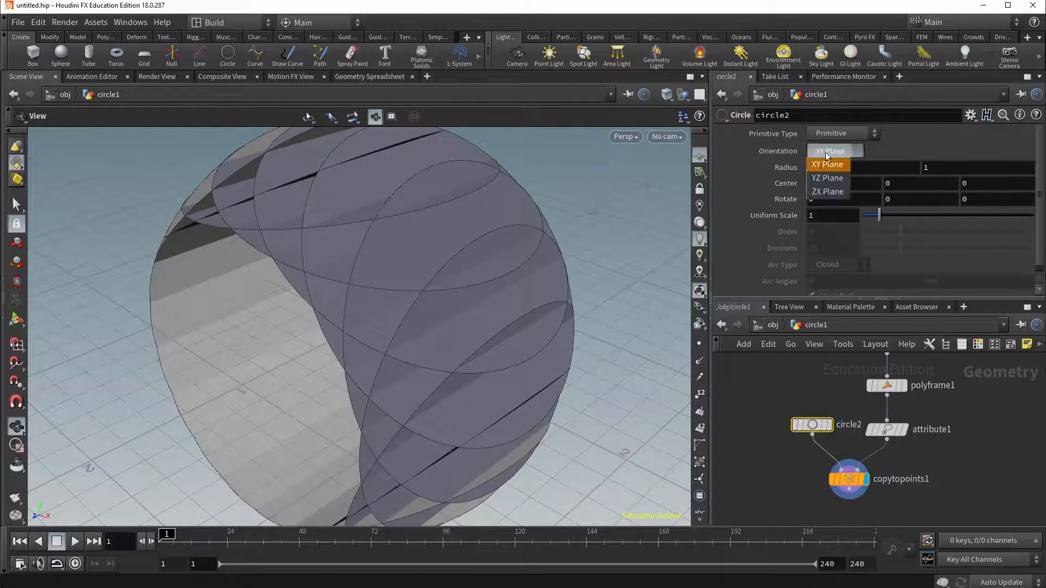
pyautogui.click(827, 166)
pyautogui.click(834, 135)
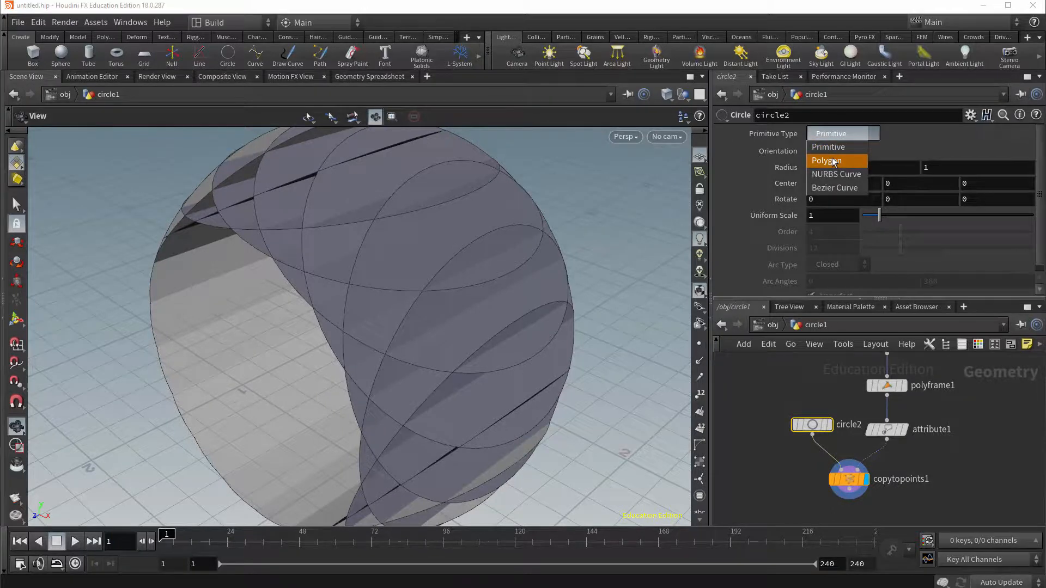
pyautogui.click(827, 160)
pyautogui.click(830, 151)
pyautogui.click(828, 179)
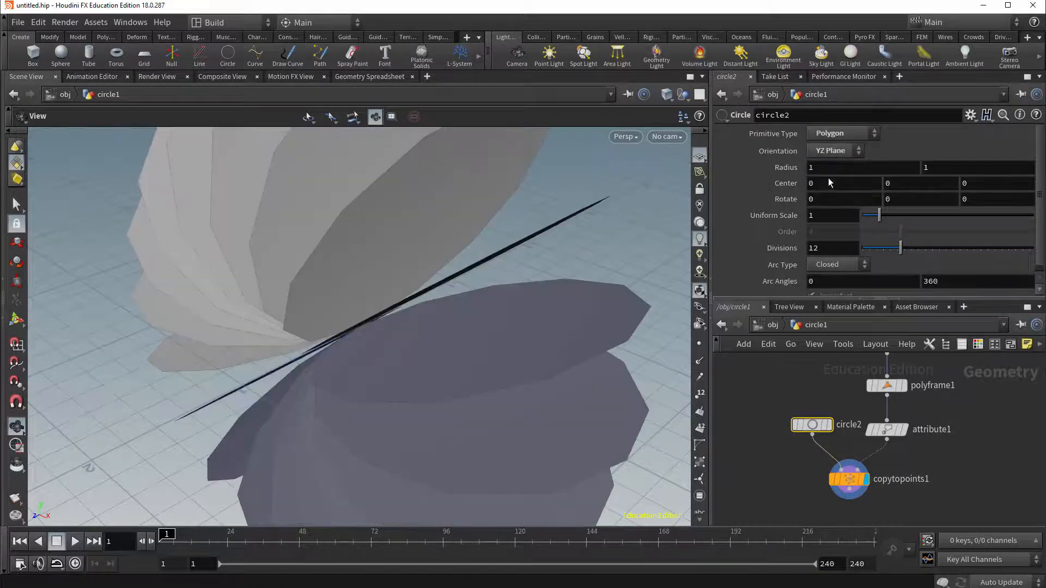
pyautogui.moveTo(593, 320); pyautogui.dragTo(605, 294)
pyautogui.scroll(-5, 605, 295)
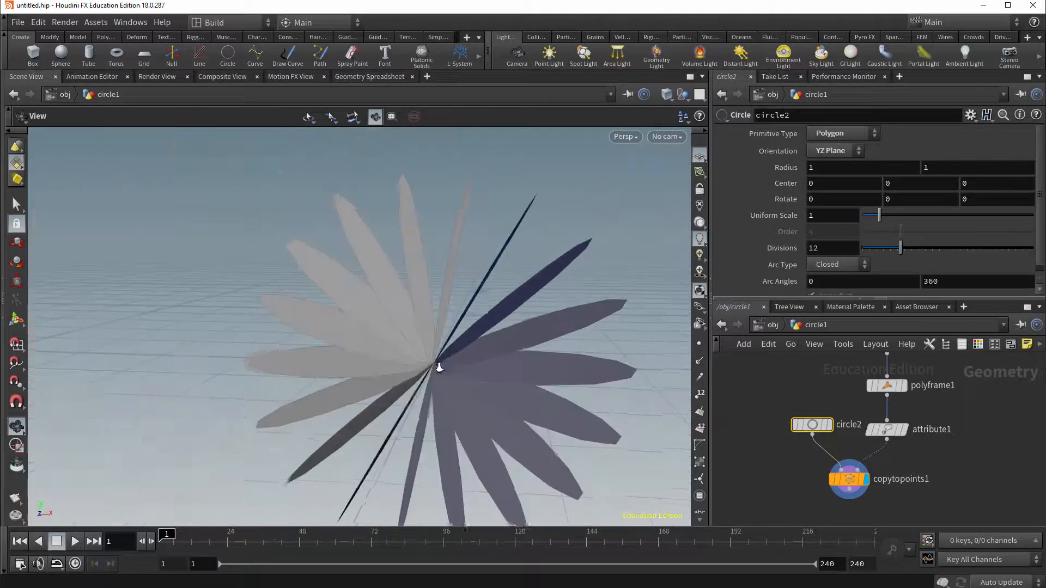
pyautogui.moveTo(437, 366); pyautogui.dragTo(519, 349)
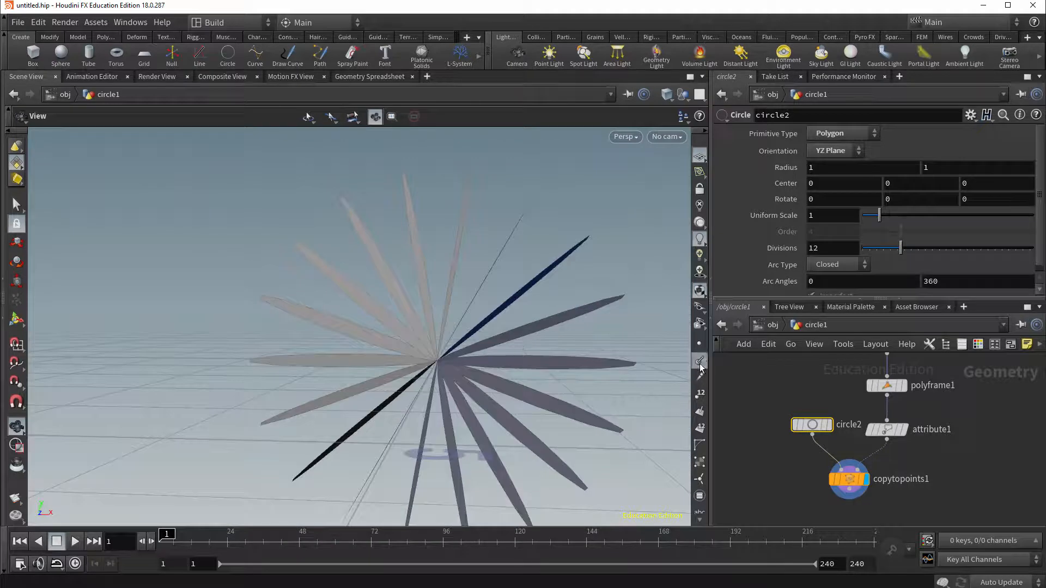
# Step: Display the point normals, adjust the first circle's uniform scale and inspect the orientation of the copied circles
pyautogui.click(700, 364)
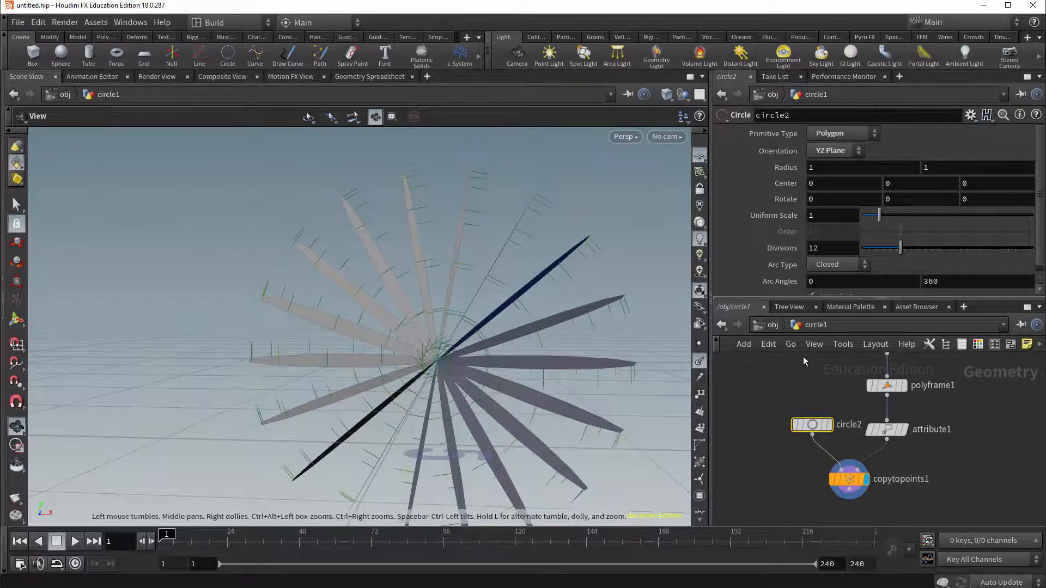
pyautogui.moveTo(850, 360); pyautogui.dragTo(852, 400, button='middle')
pyautogui.click(889, 384)
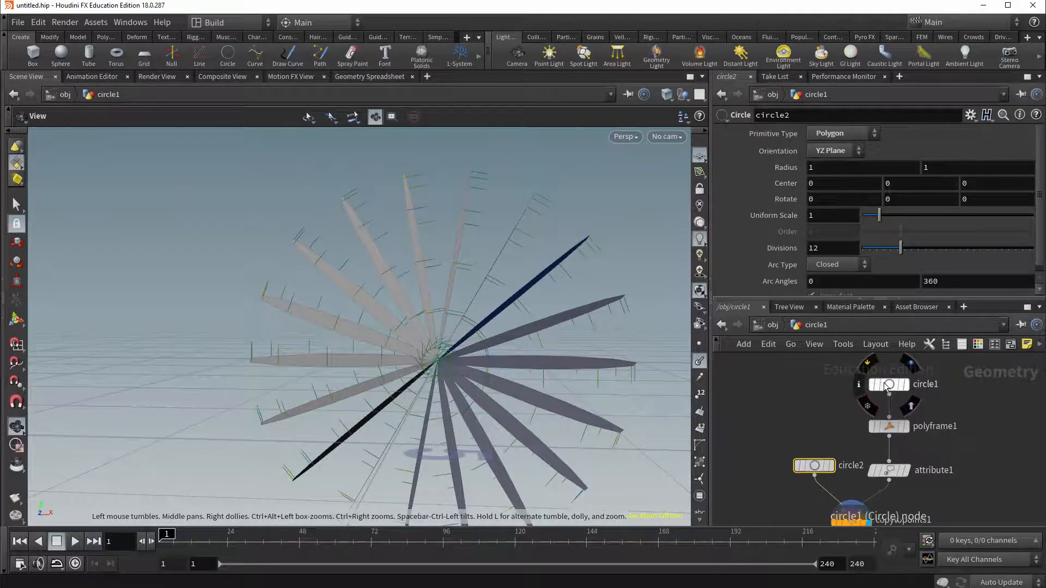
pyautogui.moveTo(820, 213); pyautogui.dragTo(888, 213, button='middle')
pyautogui.scroll(-5, 529, 242)
pyautogui.moveTo(529, 242); pyautogui.dragTo(544, 385)
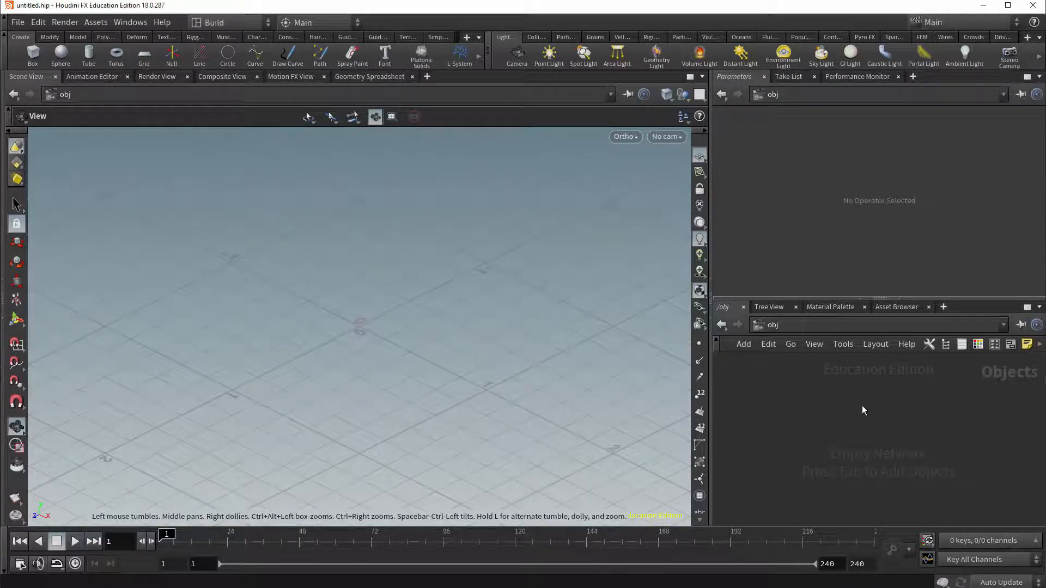
# Step: Add a Circle node to the empty object network and position it inside its geometry network
pyautogui.press('Tab')
pyautogui.write('circle')
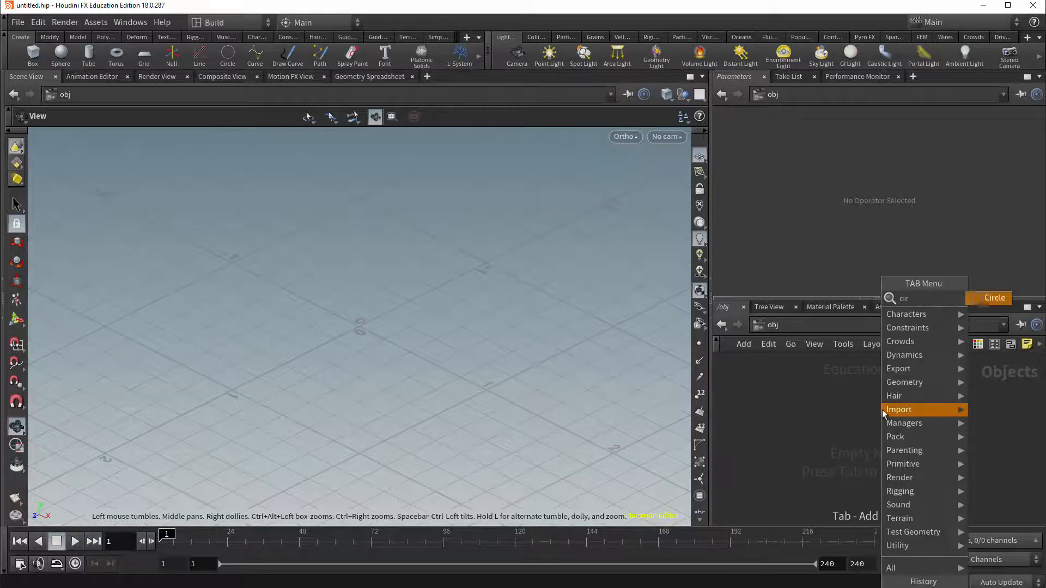
pyautogui.press('Return')
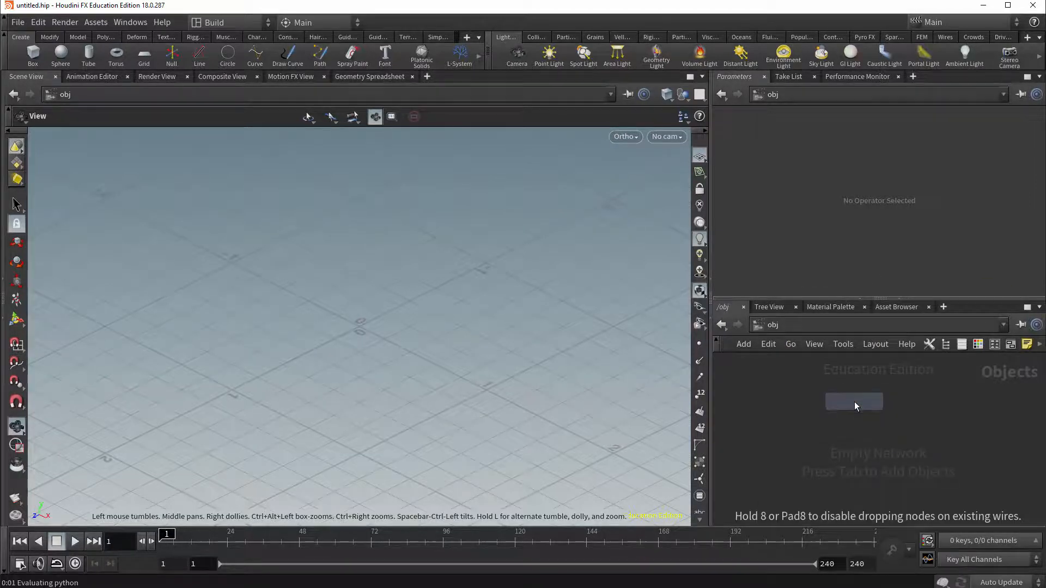
pyautogui.click(854, 402)
pyautogui.moveTo(879, 439); pyautogui.dragTo(845, 418)
# Step: Set the circle's primitive type to Polygon, its divisions to 36 and its uniform scale to 0.1
pyautogui.click(839, 133)
pyautogui.click(825, 162)
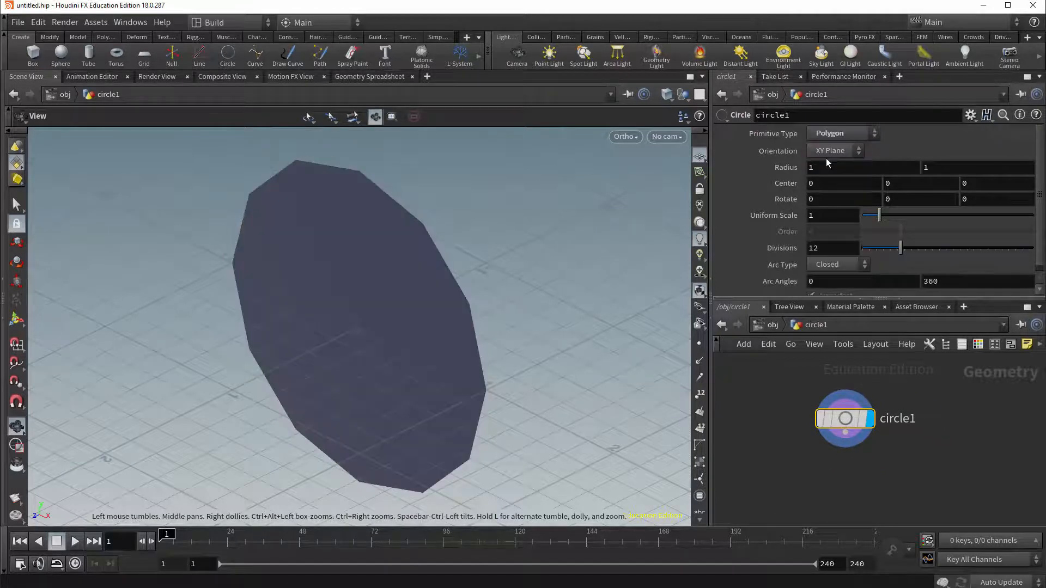
pyautogui.click(820, 248)
pyautogui.doubleClick(815, 248)
pyautogui.write('36')
pyautogui.press('Return')
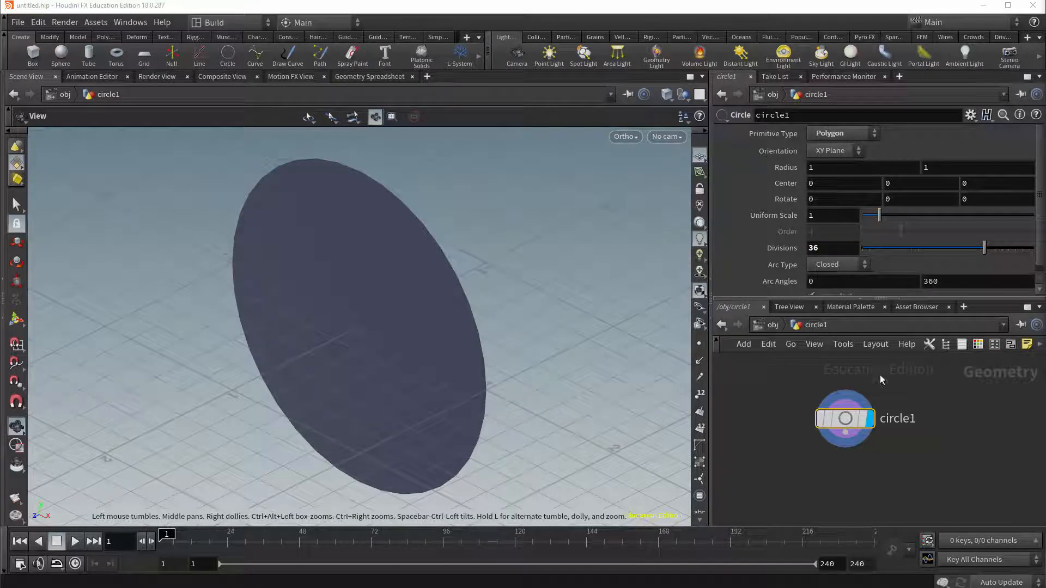
pyautogui.click(824, 218)
pyautogui.write('.1')
pyautogui.press('Return')
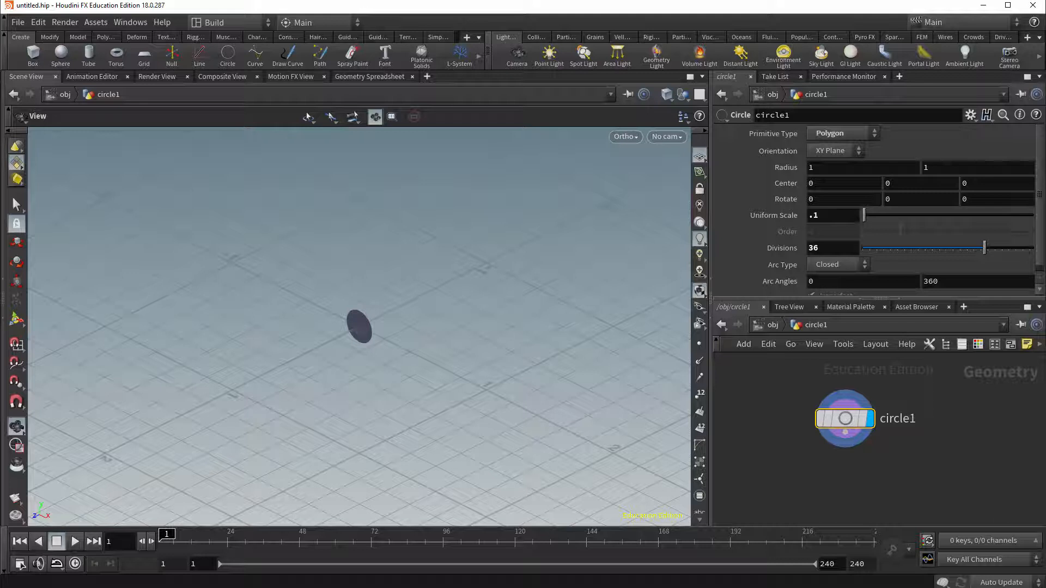
# Step: Make the circle a half arc with arc angles 90 to 270 and arc type Open Arc
pyautogui.click(847, 277)
pyautogui.write('90')
pyautogui.press('Return')
pyautogui.doubleClick(922, 282)
pyautogui.write('270')
pyautogui.click(839, 265)
pyautogui.click(834, 285)
# Step: Move the circle node aside and add a Line node next to it
pyautogui.moveTo(860, 447)
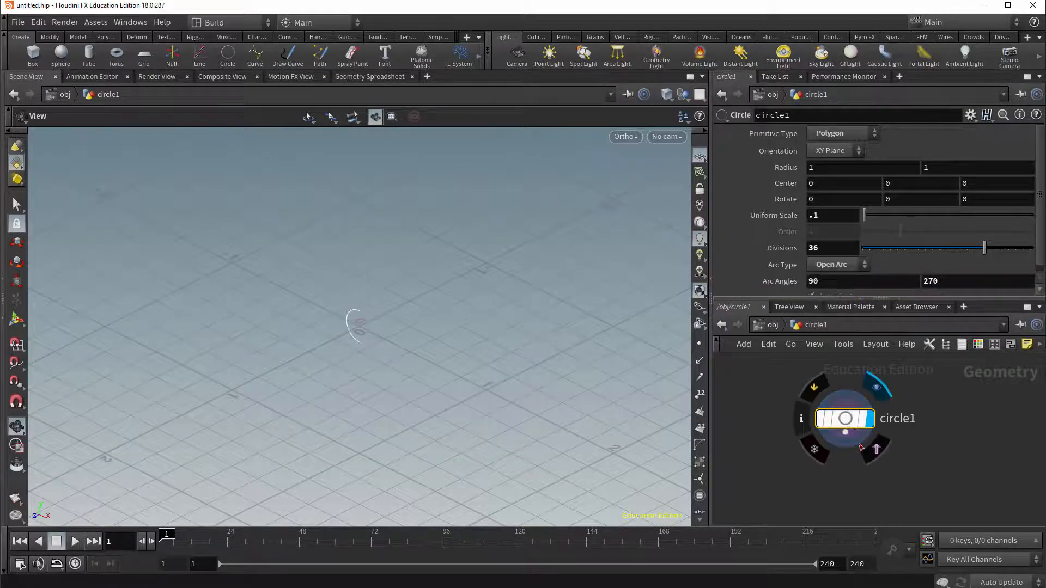
pyautogui.moveTo(851, 423); pyautogui.dragTo(834, 417)
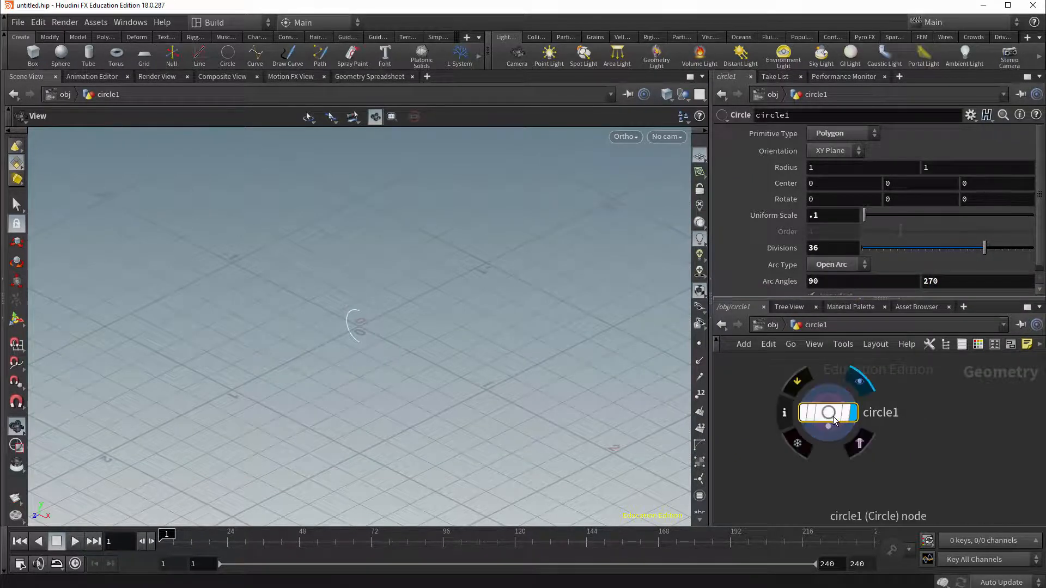
pyautogui.press('Tab')
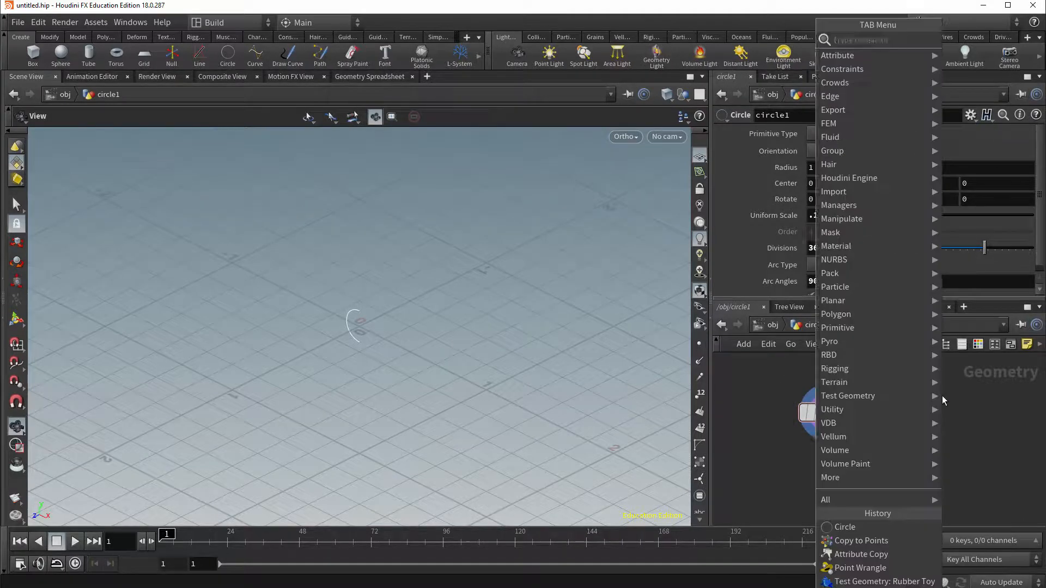
pyautogui.write('line')
pyautogui.press('Return')
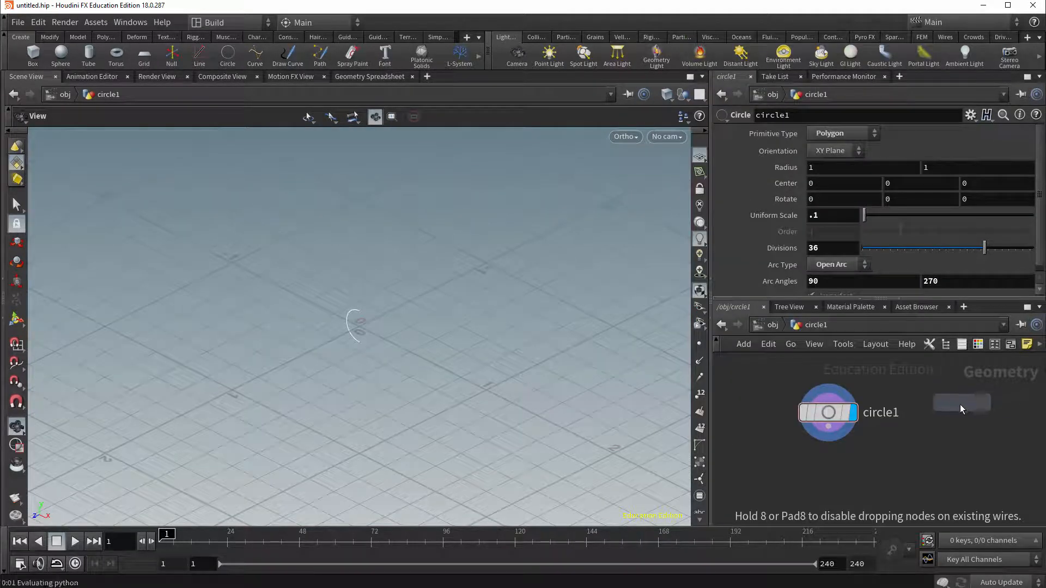
pyautogui.click(949, 416)
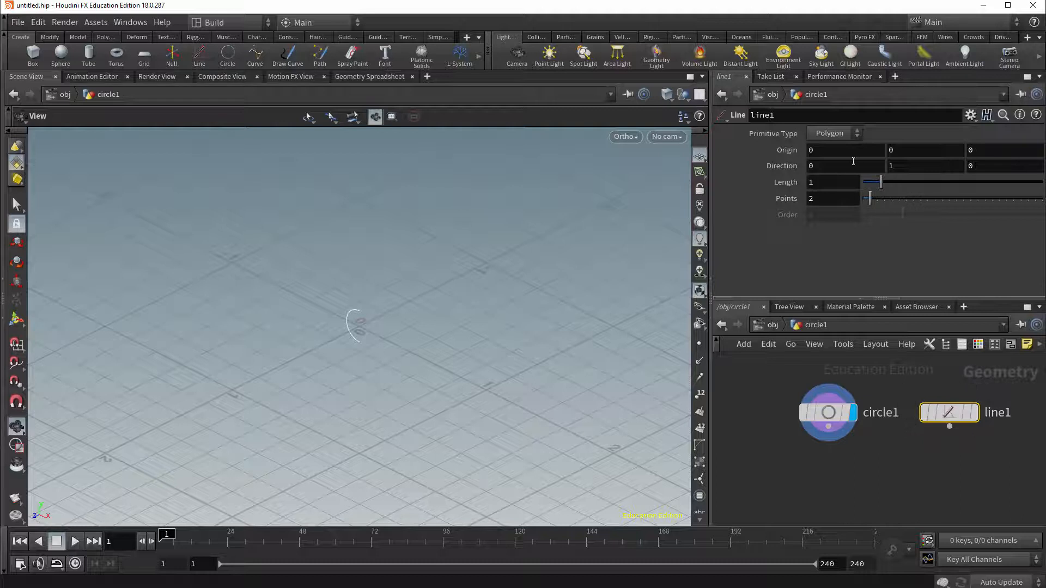
# Step: Point the line along X with direction 1, 0, 0 and set its length to about 4.59
pyautogui.press('Return')
pyautogui.doubleClick(905, 167)
pyautogui.write('0')
pyautogui.press('Return')
pyautogui.moveTo(888, 181); pyautogui.dragTo(946, 183)
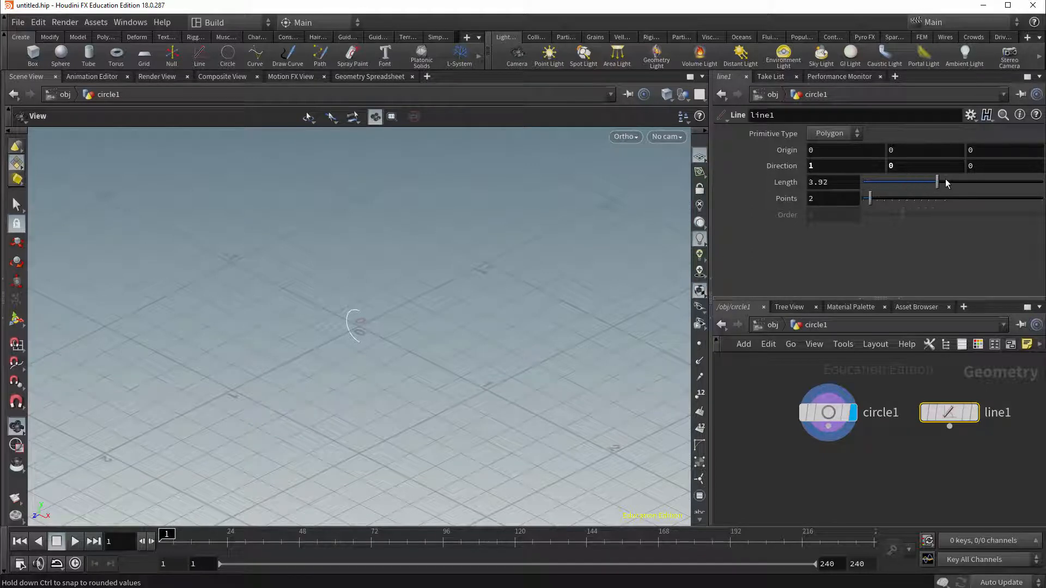
# Step: Add a Merge node, wire the circle and line nodes into it and display the merged result
pyautogui.click(912, 462)
pyautogui.press('Tab')
pyautogui.write('m')
pyautogui.press('Return')
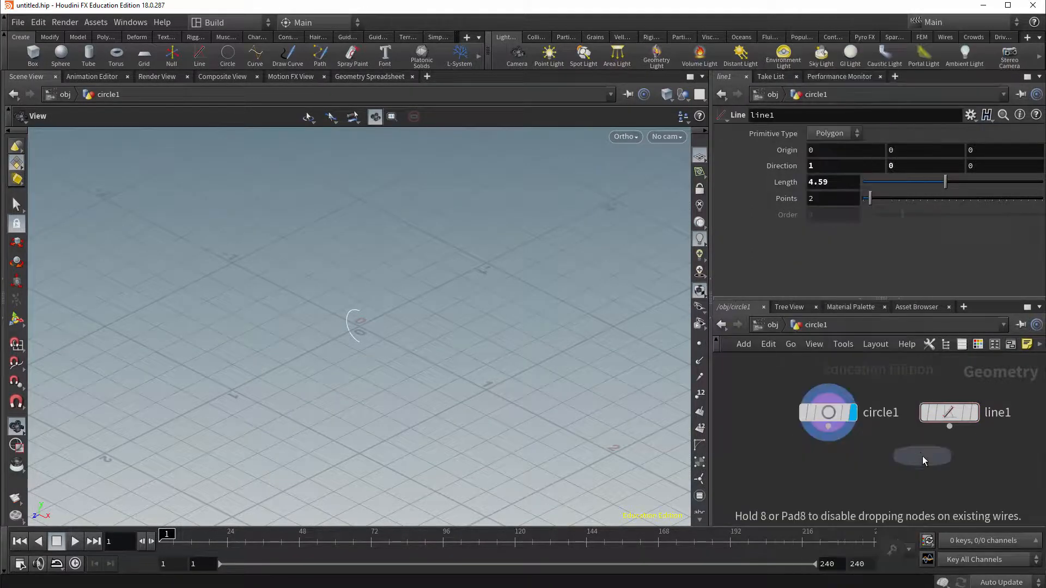
pyautogui.click(887, 475)
pyautogui.click(828, 426)
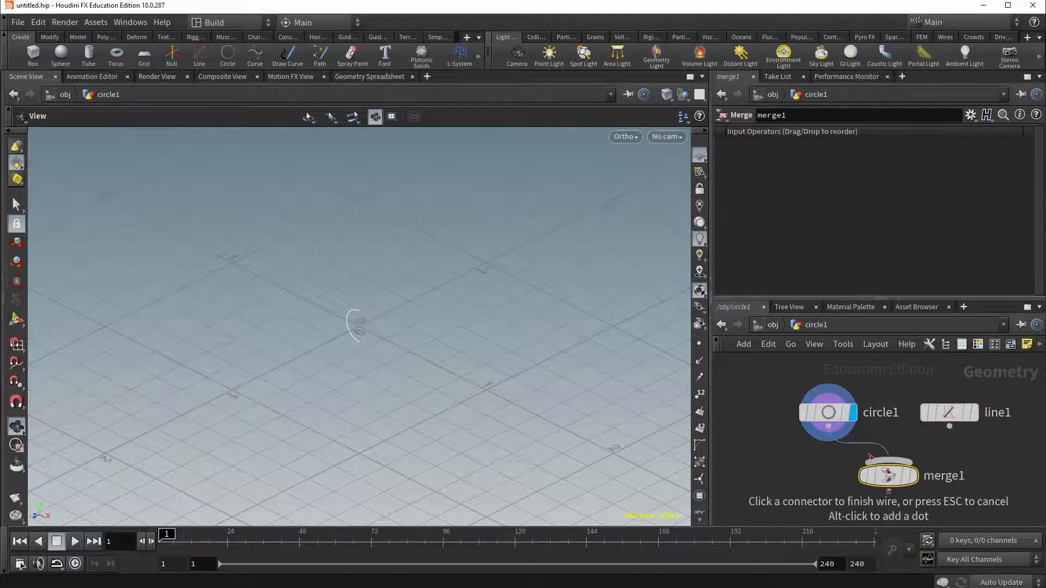
pyautogui.click(888, 462)
pyautogui.click(950, 426)
pyautogui.click(888, 462)
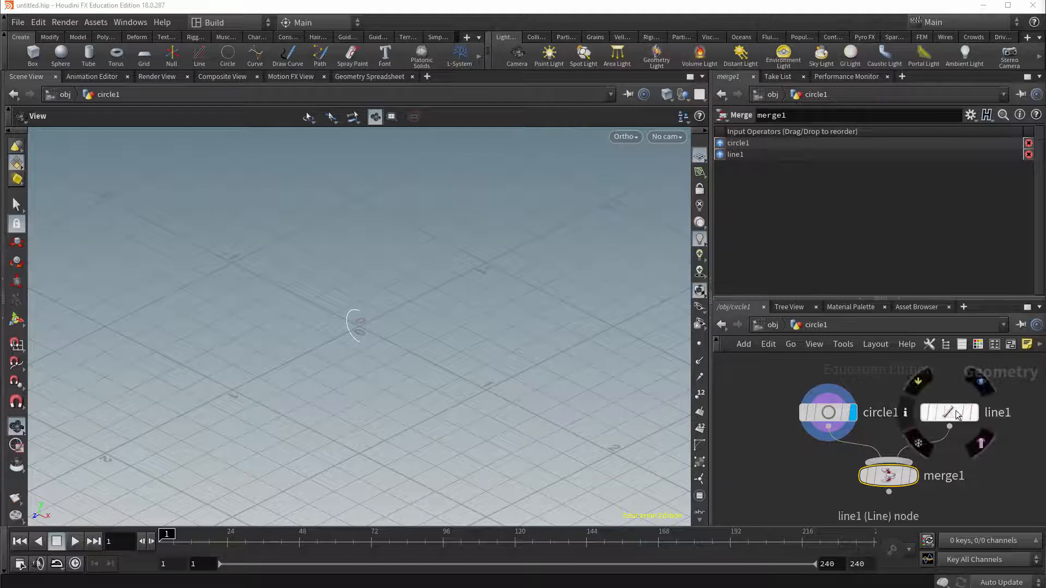
pyautogui.click(915, 477)
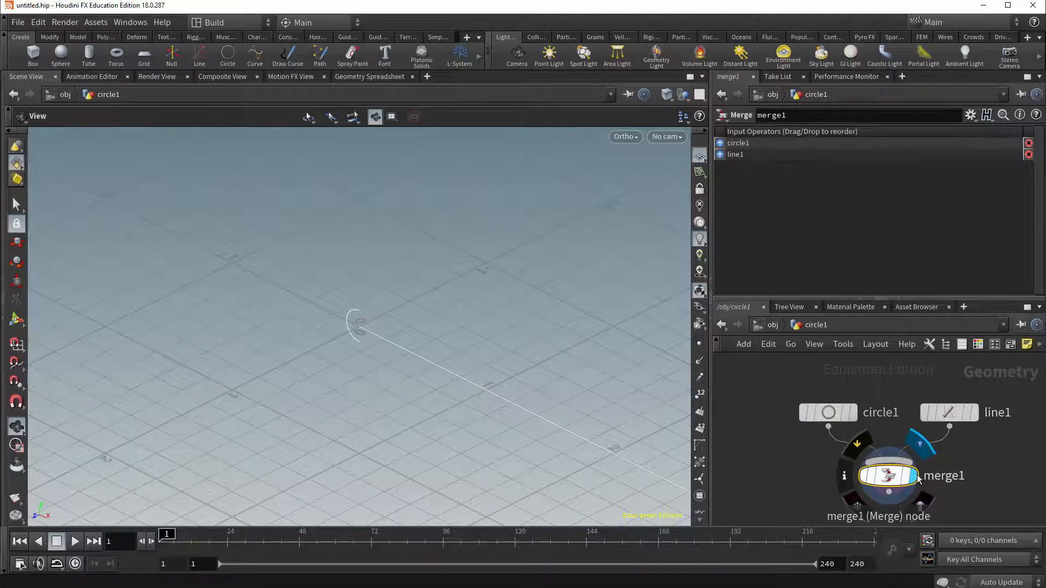
# Step: Set the line's origin Y to the expression bbox("../circle1",D_YMAX) so it starts at the arc's highest point
pyautogui.click(947, 415)
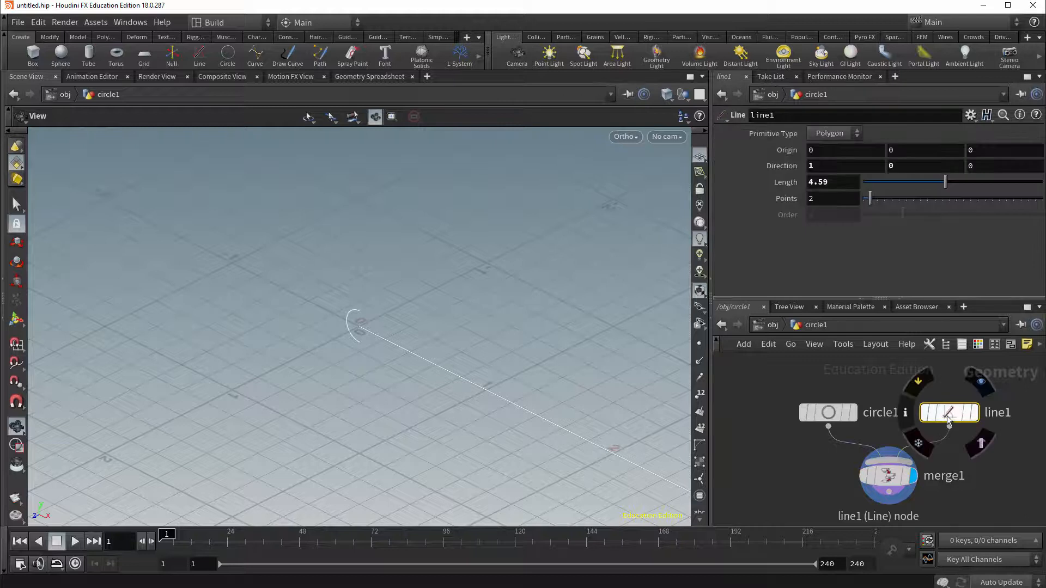
pyautogui.click(905, 150)
pyautogui.write('bbox')
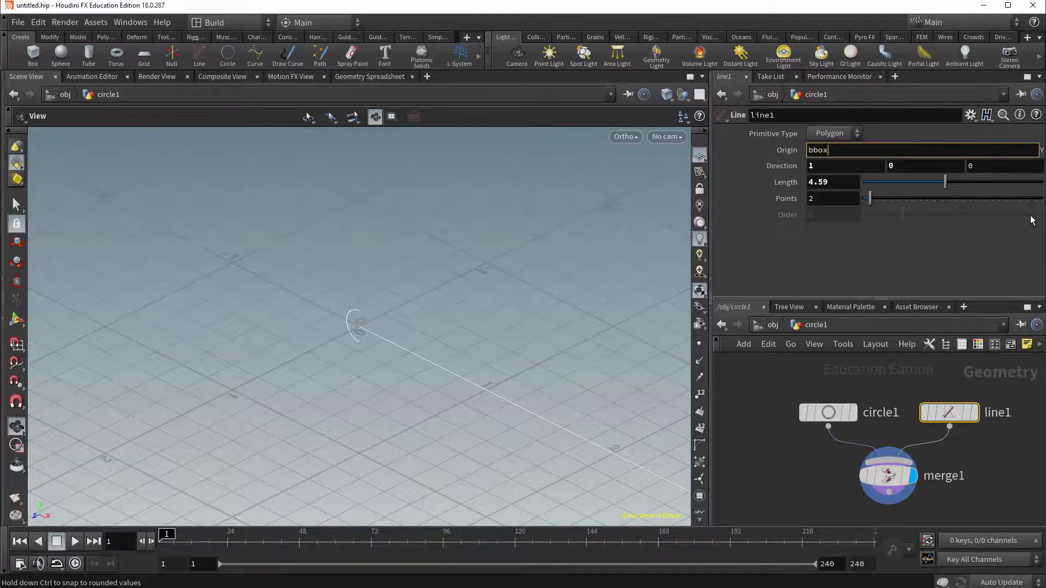
pyautogui.write('("../')
pyautogui.write('circle1')
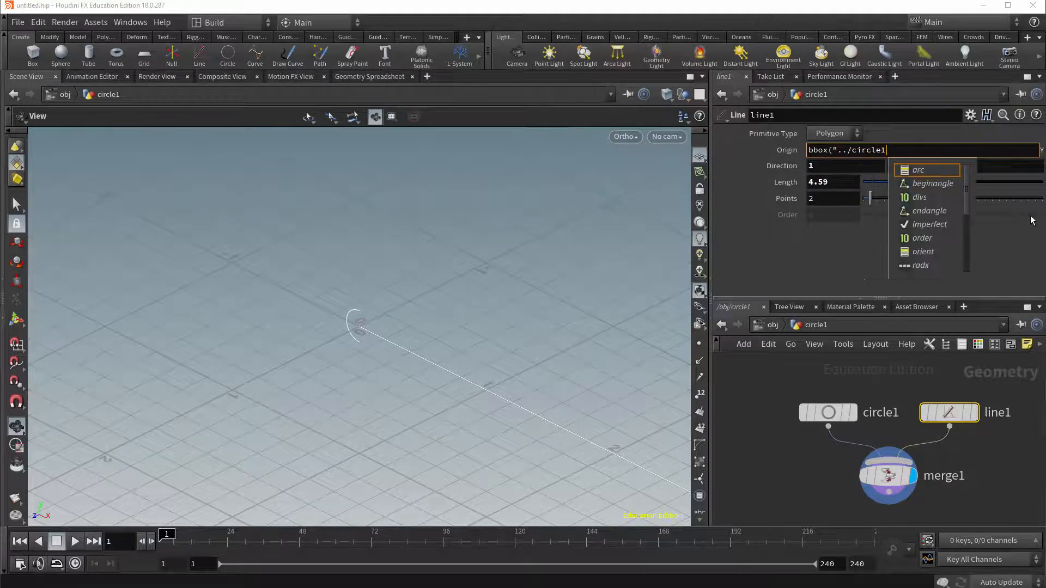
pyautogui.press('BackSpace')
pyautogui.write(',",')
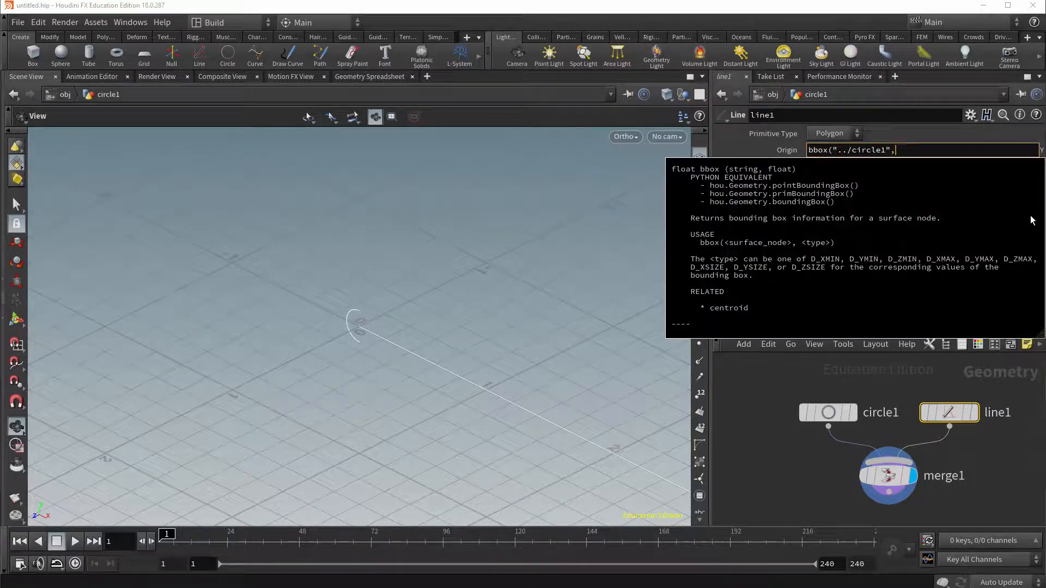
pyautogui.write('D_X')
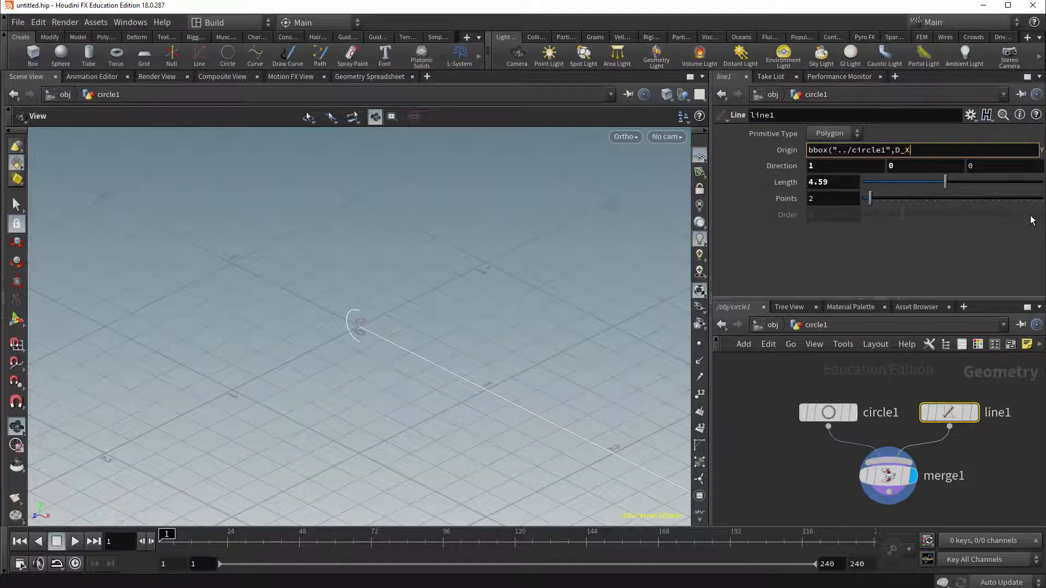
pyautogui.write('MAX')
pyautogui.press('BackSpace')
pyautogui.press('BackSpace')
pyautogui.press('BackSpace')
pyautogui.write('YMAX')
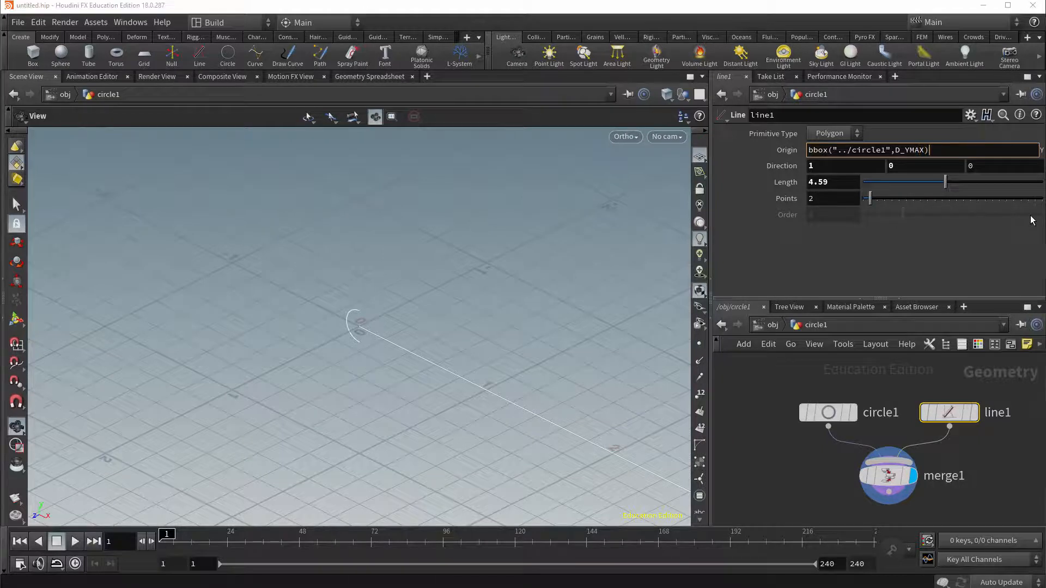
pyautogui.press('Return')
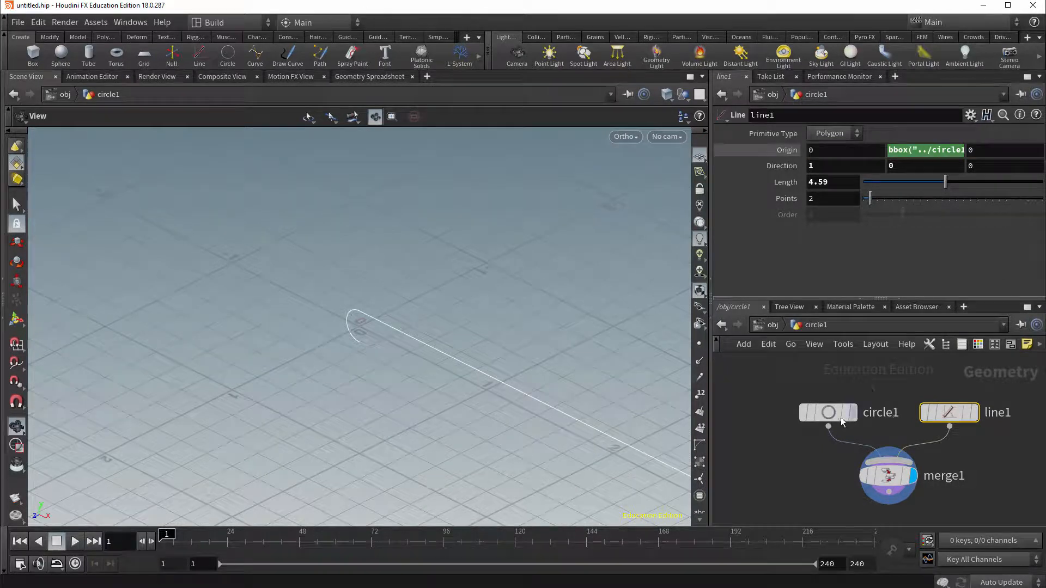
# Step: Set the line's origin X to the expression -ch("dist")/2 to centre it along its length
pyautogui.moveTo(826, 414)
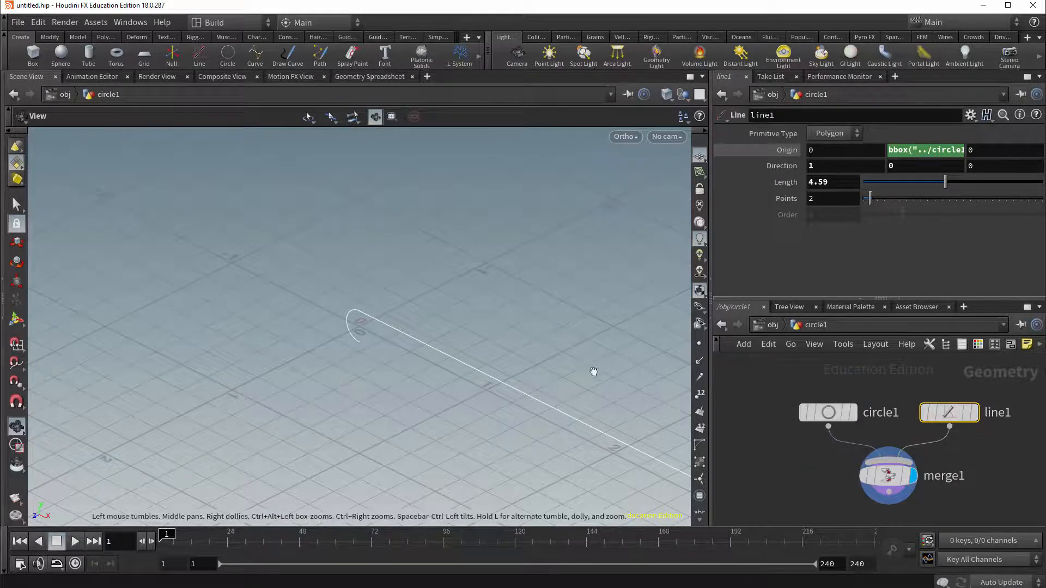
pyautogui.moveTo(559, 349); pyautogui.dragTo(453, 370, button='right')
pyautogui.moveTo(453, 370); pyautogui.dragTo(324, 306)
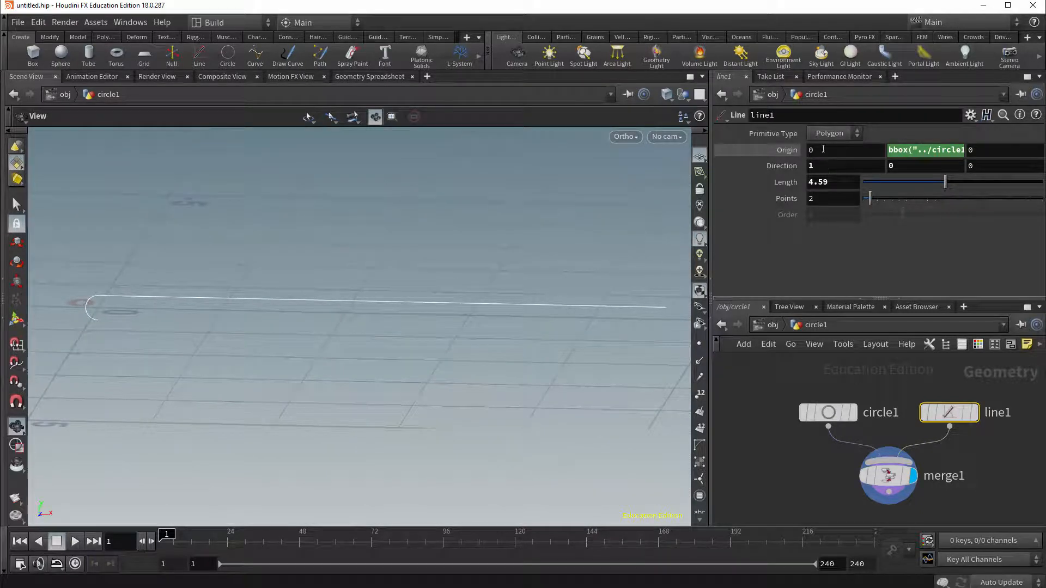
pyautogui.write('ch(')
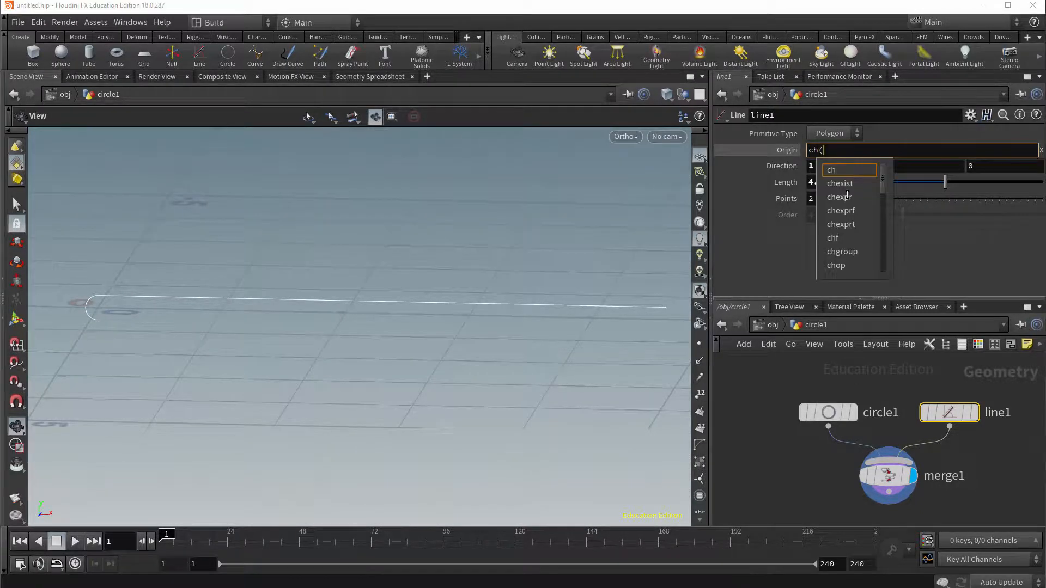
pyautogui.write('"dis')
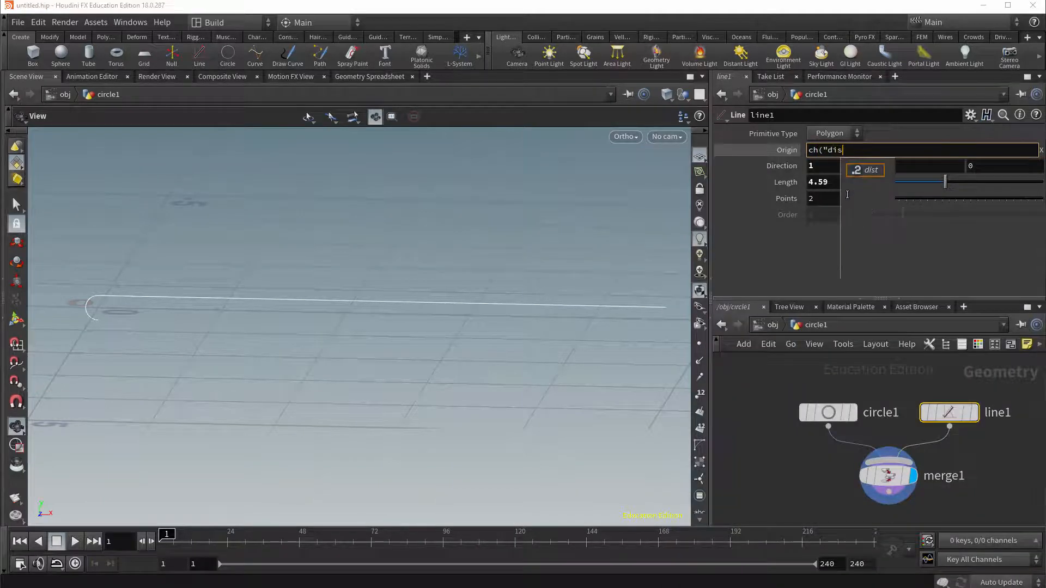
pyautogui.write('t")')
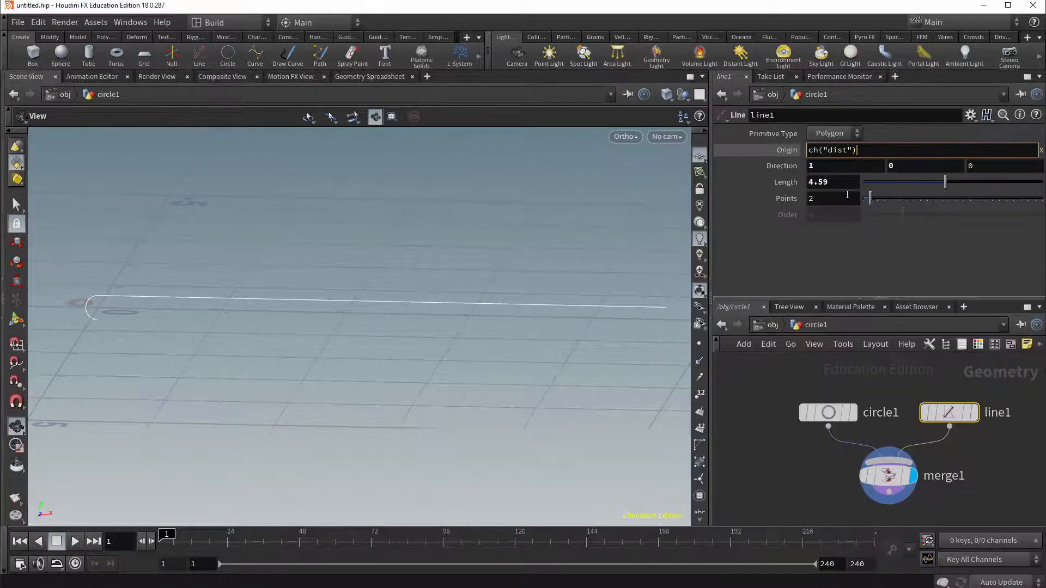
pyautogui.write('/2')
pyautogui.press('Return')
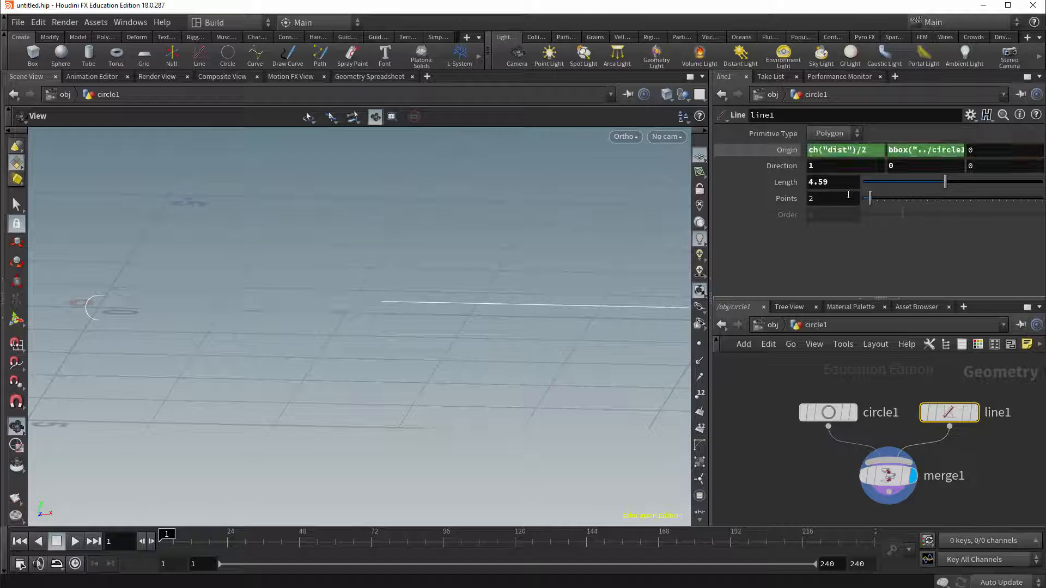
pyautogui.click(808, 150)
pyautogui.write('-')
pyautogui.press('Return')
# Step: Set the circle's centre X to the expression ch("../line1/dist") so it references the line's length
pyautogui.click(828, 413)
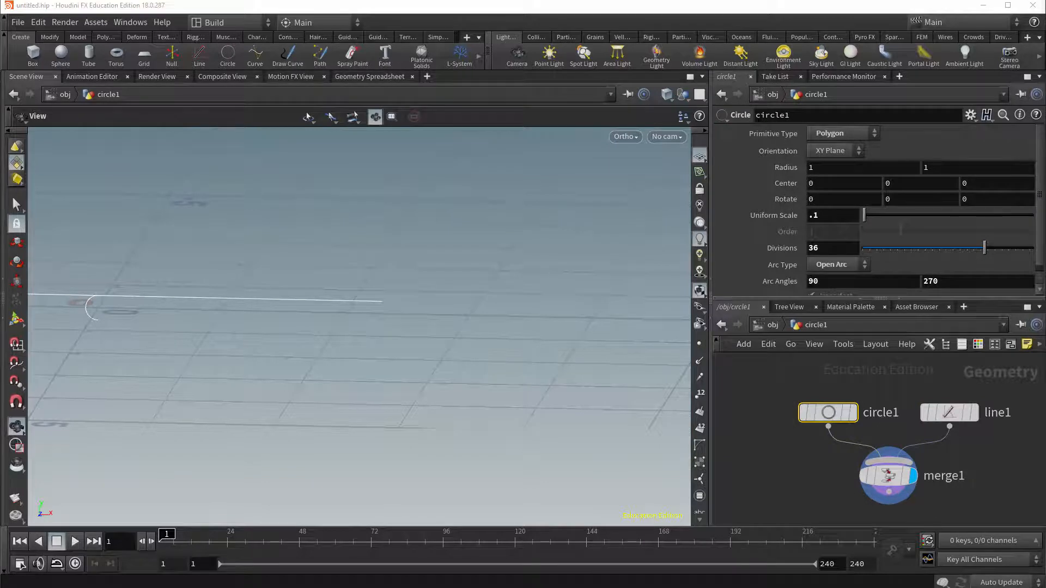
pyautogui.click(846, 185)
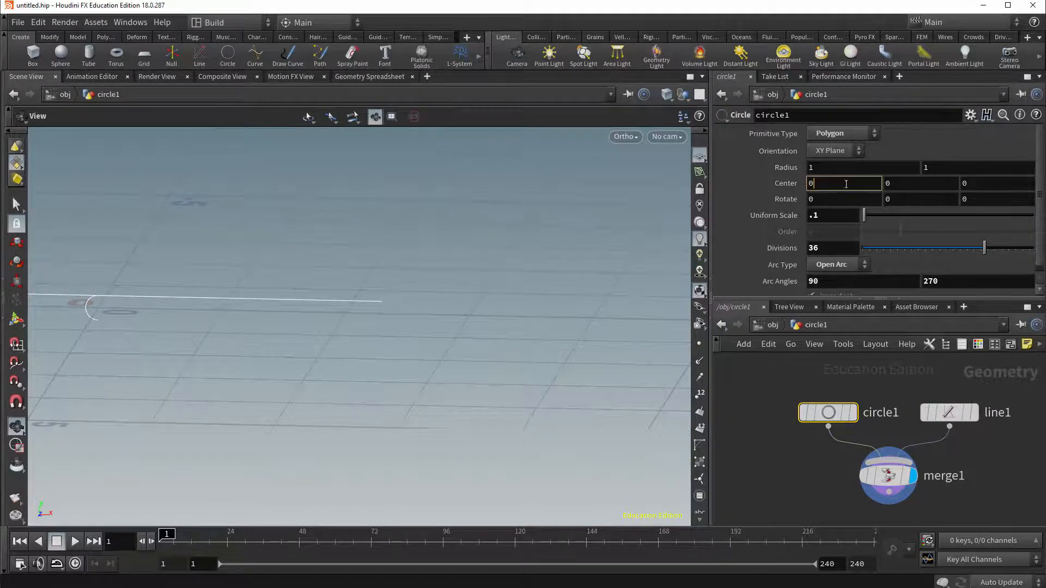
pyautogui.press('BackSpace')
pyautogui.write('ch(')
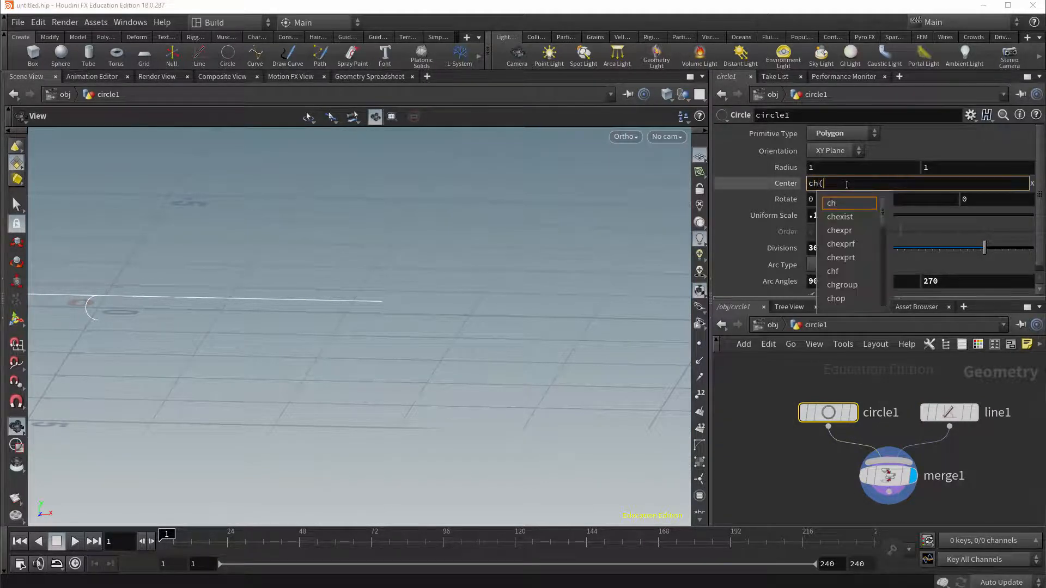
pyautogui.write('"../lin')
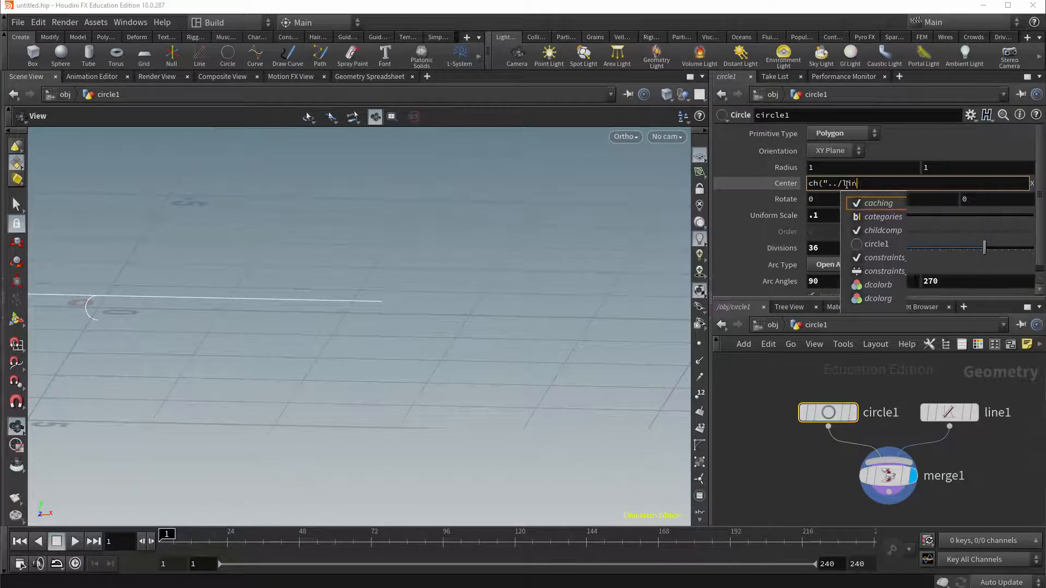
pyautogui.write('e1/dist')
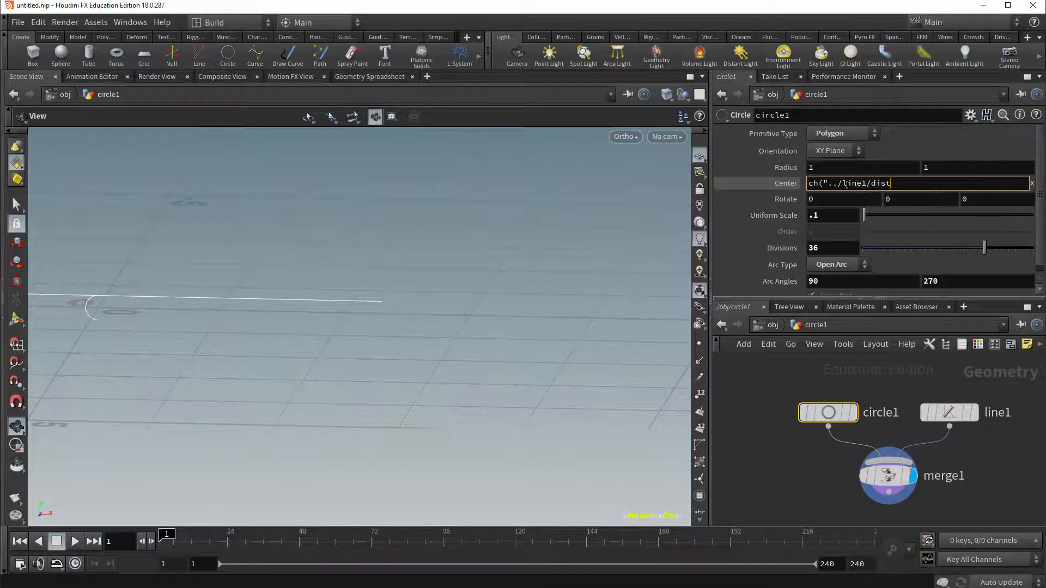
pyautogui.write('")')
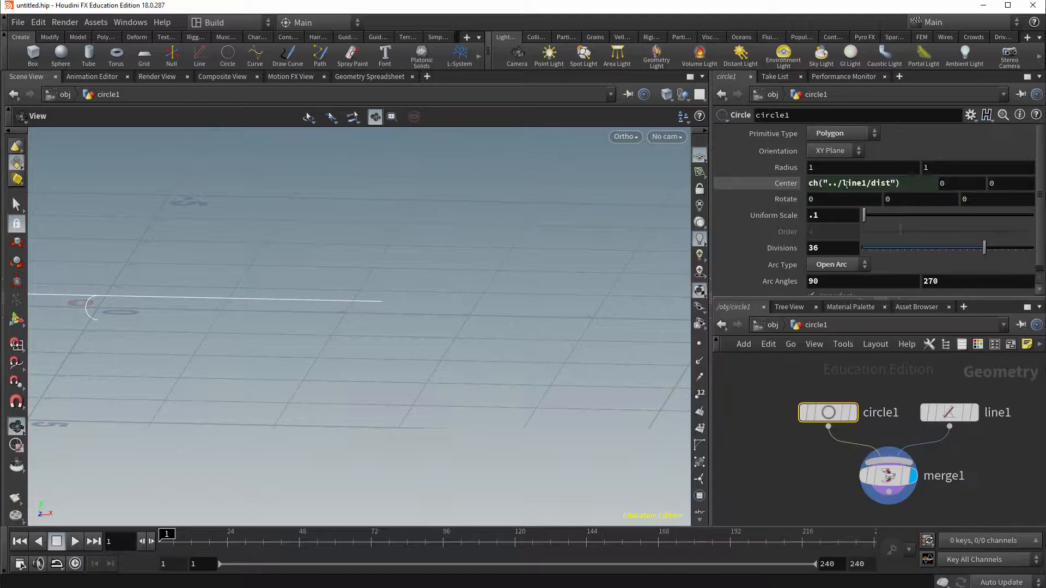
pyautogui.press('Return')
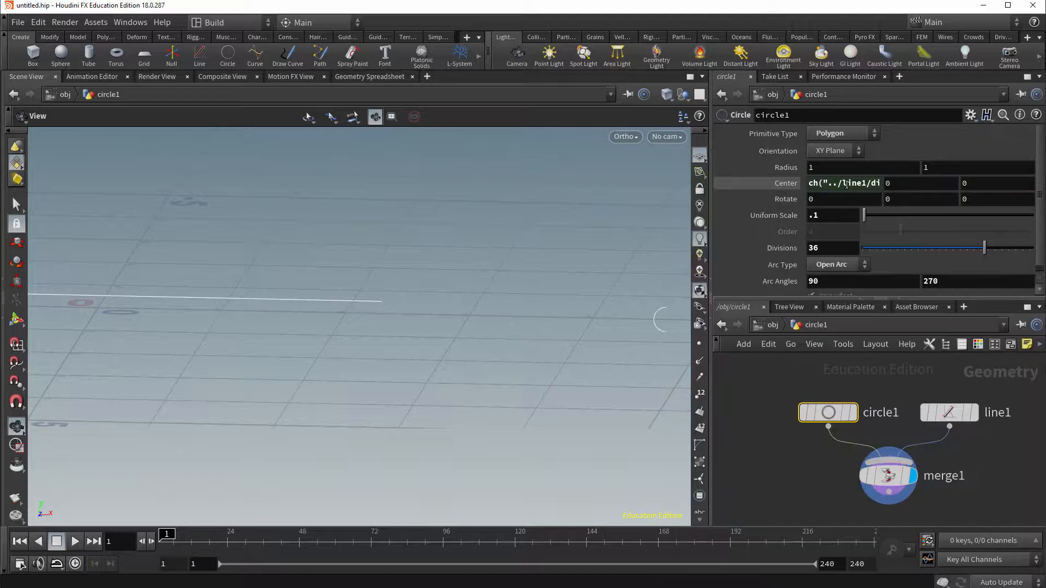
# Step: Change the circle's centre X expression to -ch("../line1/dist")/2 so the arc sits at the line's starting end
pyautogui.click(810, 184)
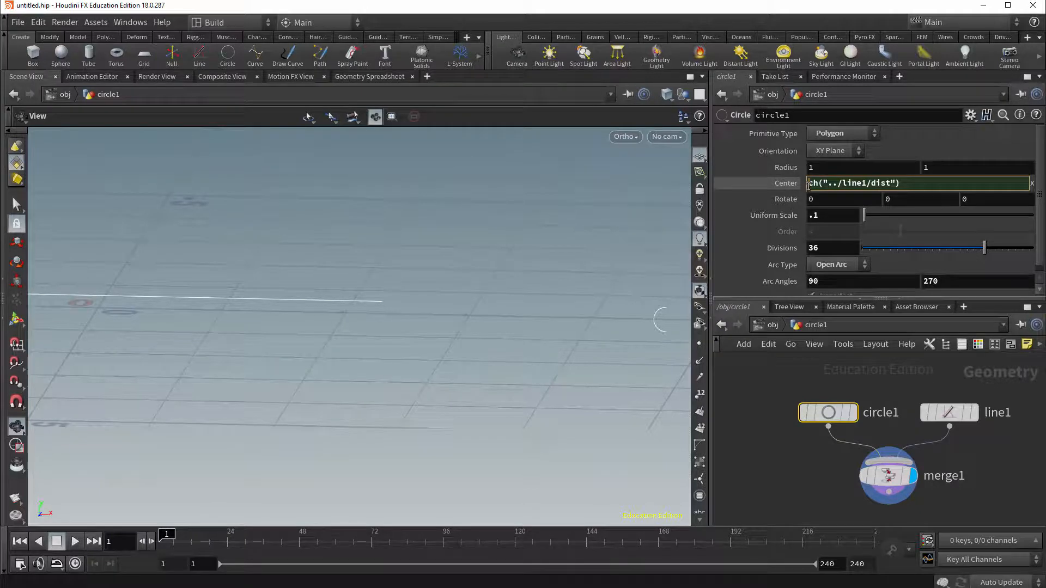
pyautogui.write('-')
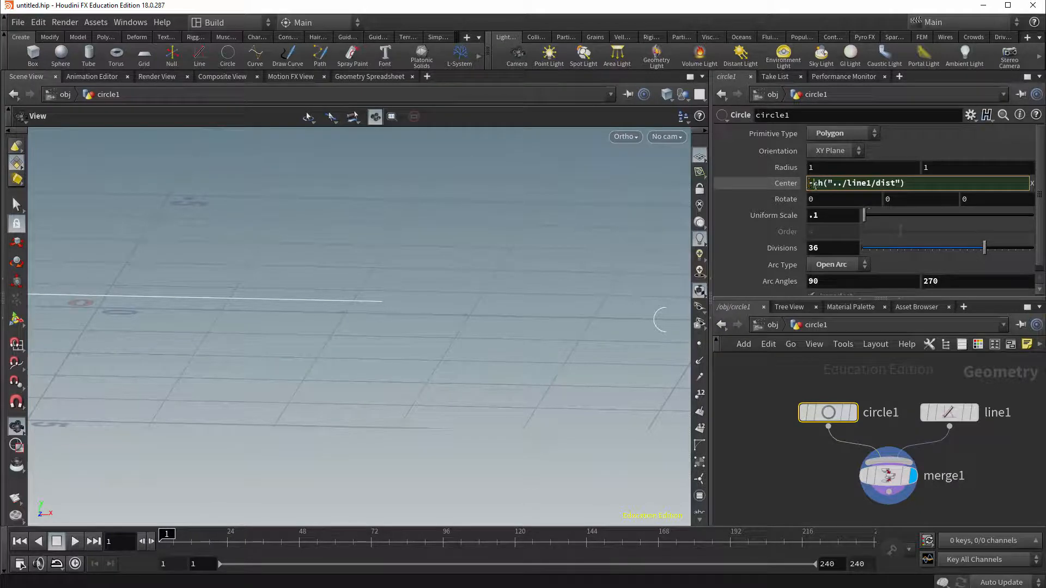
pyautogui.click(934, 183)
pyautogui.write('/2')
pyautogui.press('Return')
pyautogui.hotkey('space', 'g')
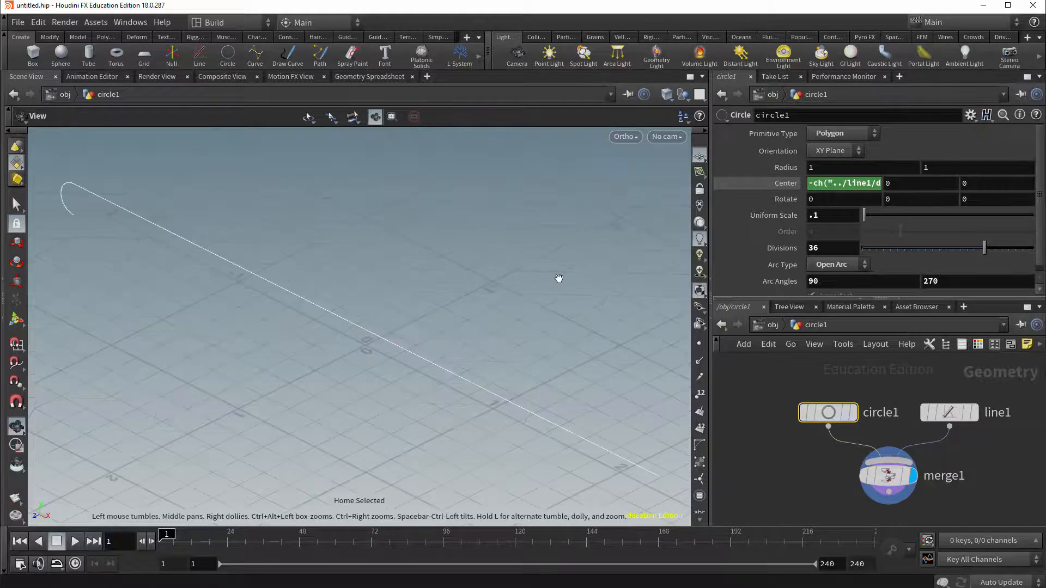
pyautogui.moveTo(525, 304); pyautogui.dragTo(472, 289)
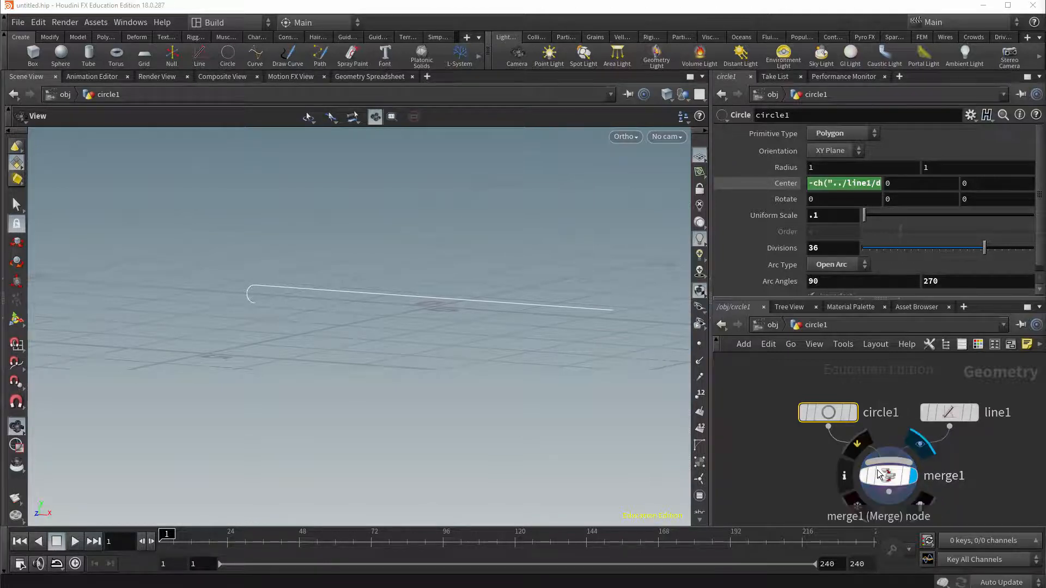
# Step: Add a Copy and Transform node, wire the merge output into it and display its result
pyautogui.moveTo(818, 504); pyautogui.dragTo(792, 431, button='middle')
pyautogui.press('Tab')
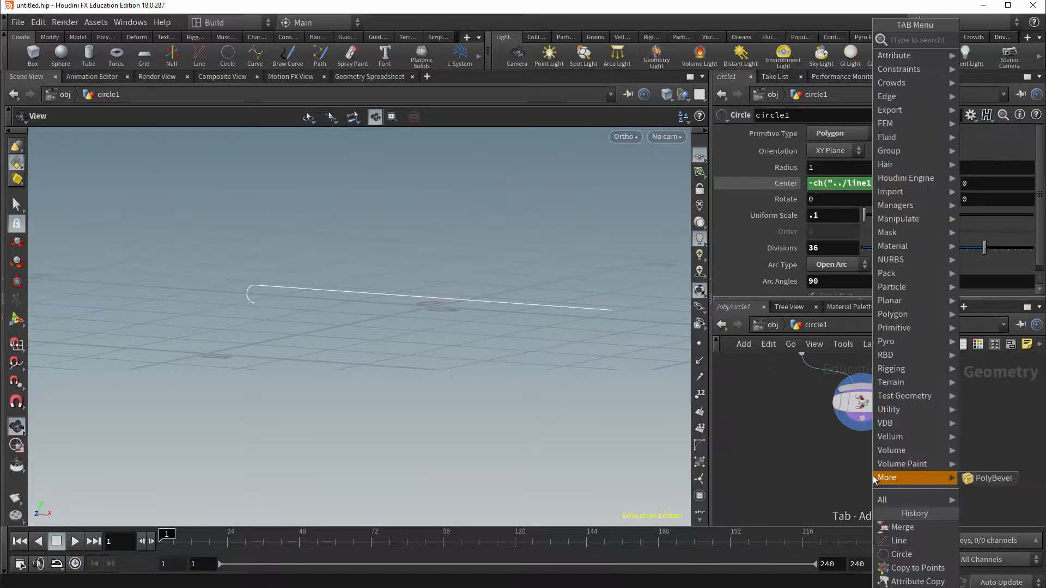
pyautogui.write('copy')
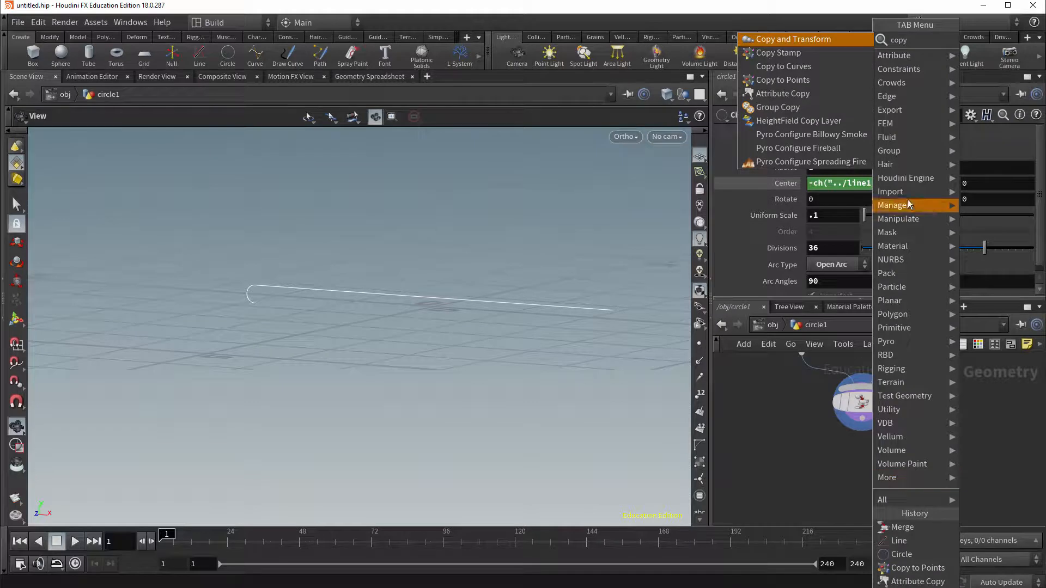
pyautogui.click(791, 39)
pyautogui.click(868, 465)
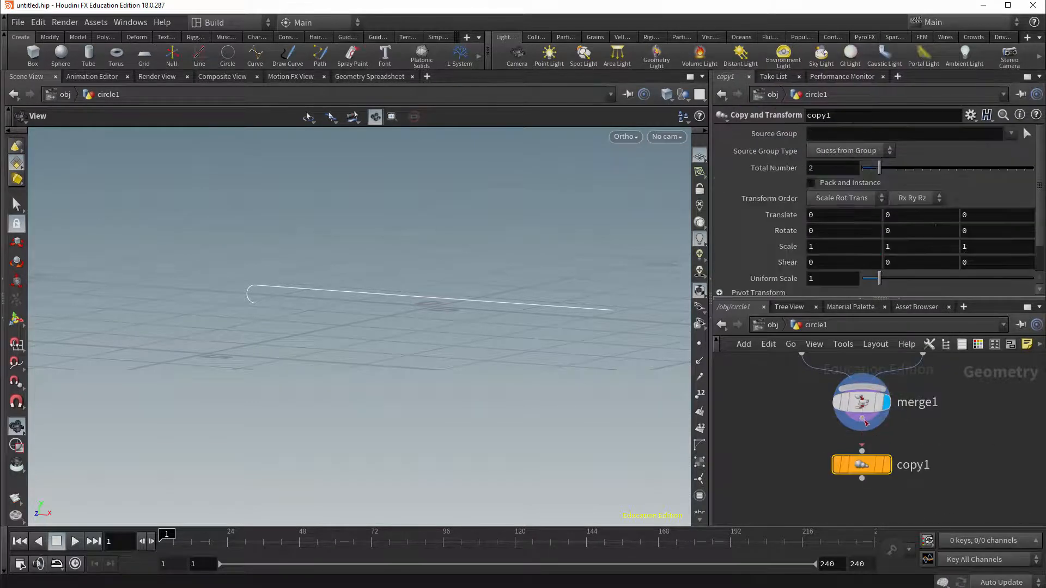
pyautogui.click(862, 419)
pyautogui.click(862, 451)
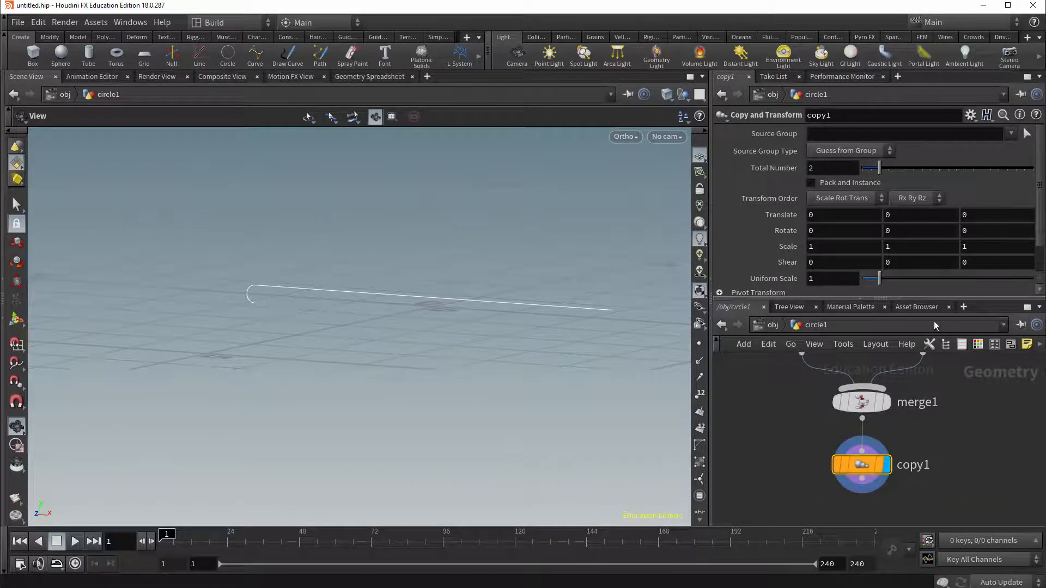
# Step: Set the Copy and Transform node's Z rotation to 180 so the copy closes the loop
pyautogui.click(967, 233)
pyautogui.write('180')
pyautogui.press('Return')
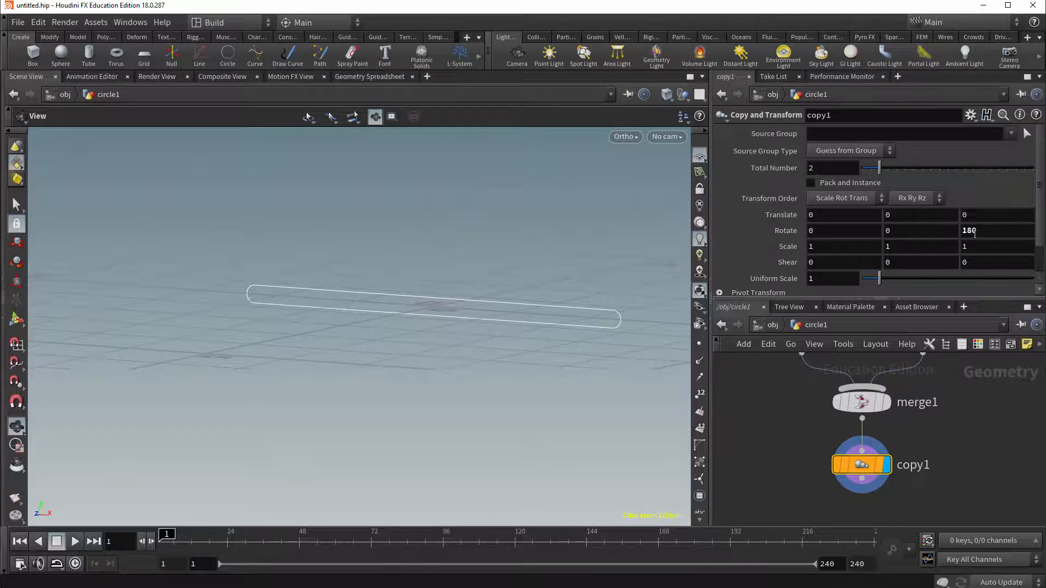
# Step: Add a Clean node below the Copy and Transform node
pyautogui.moveTo(848, 467)
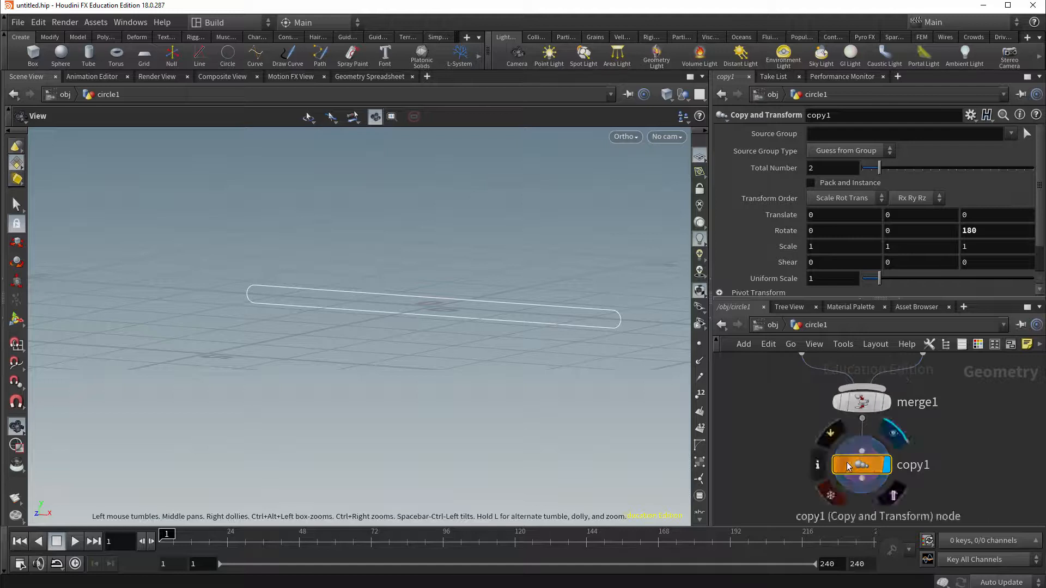
pyautogui.moveTo(787, 451); pyautogui.dragTo(780, 424, button='middle')
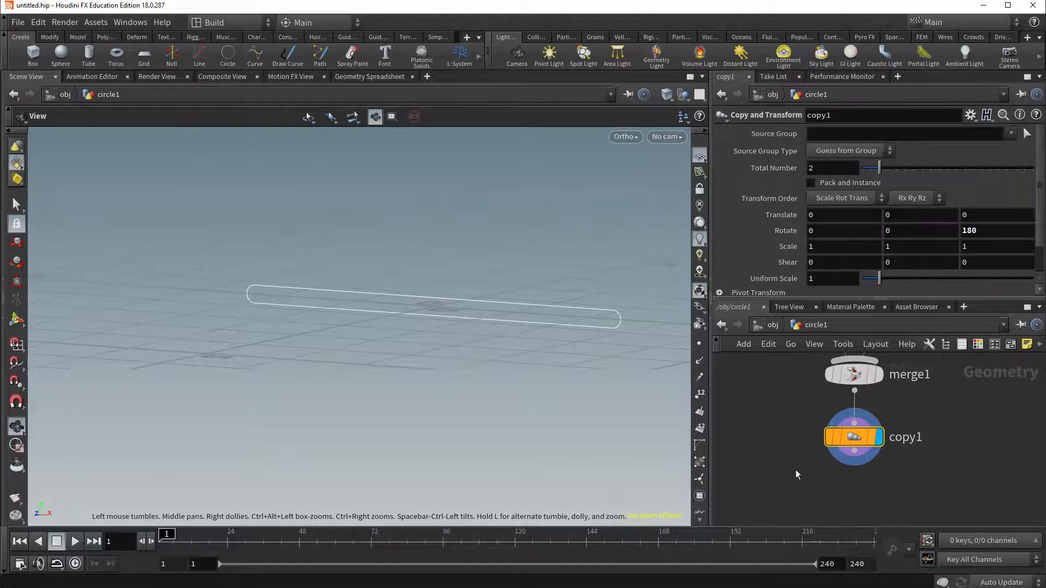
pyautogui.press('Tab')
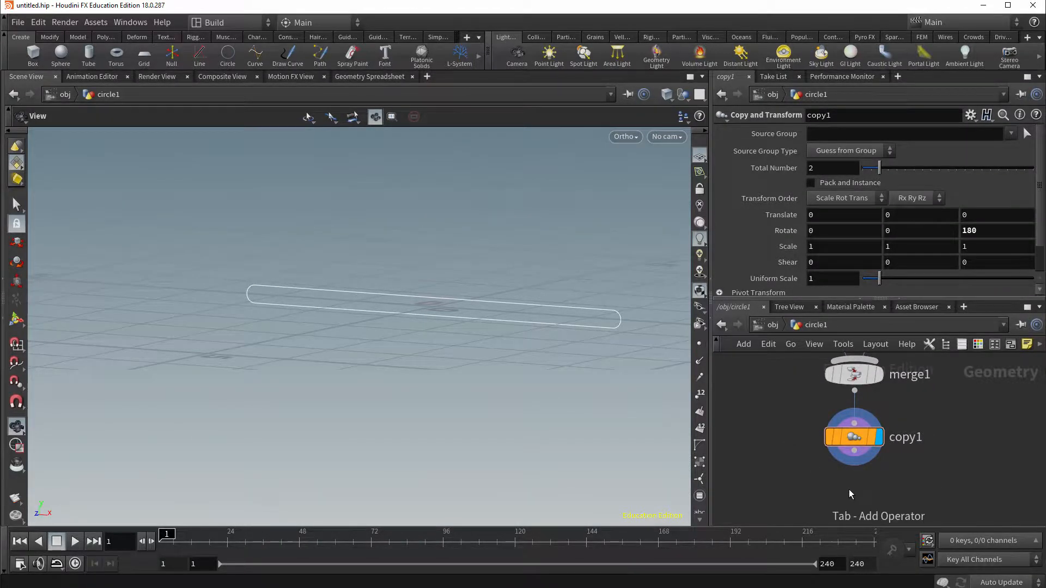
pyautogui.write('clean')
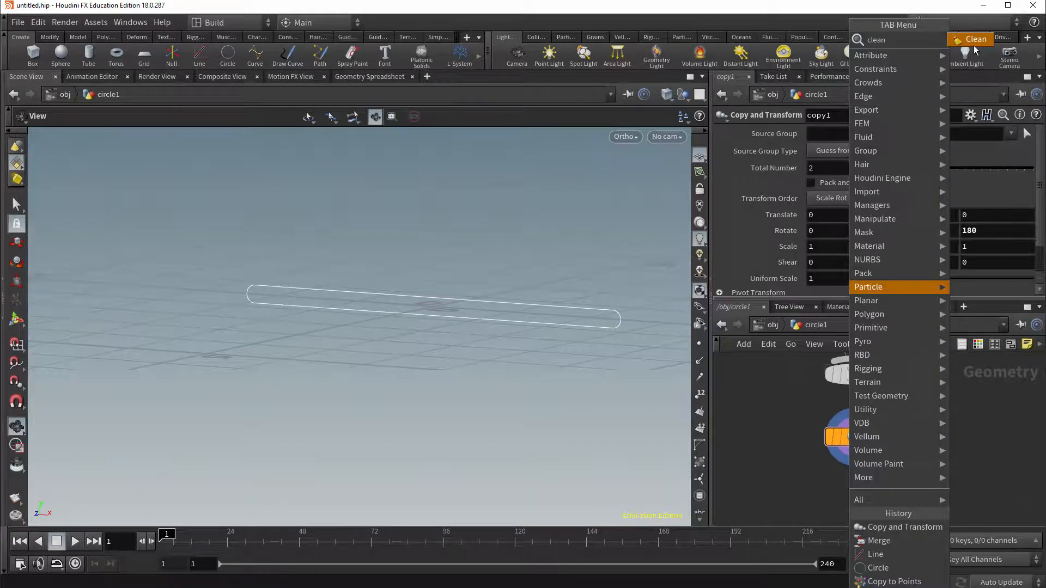
pyautogui.press('Return')
pyautogui.click(852, 496)
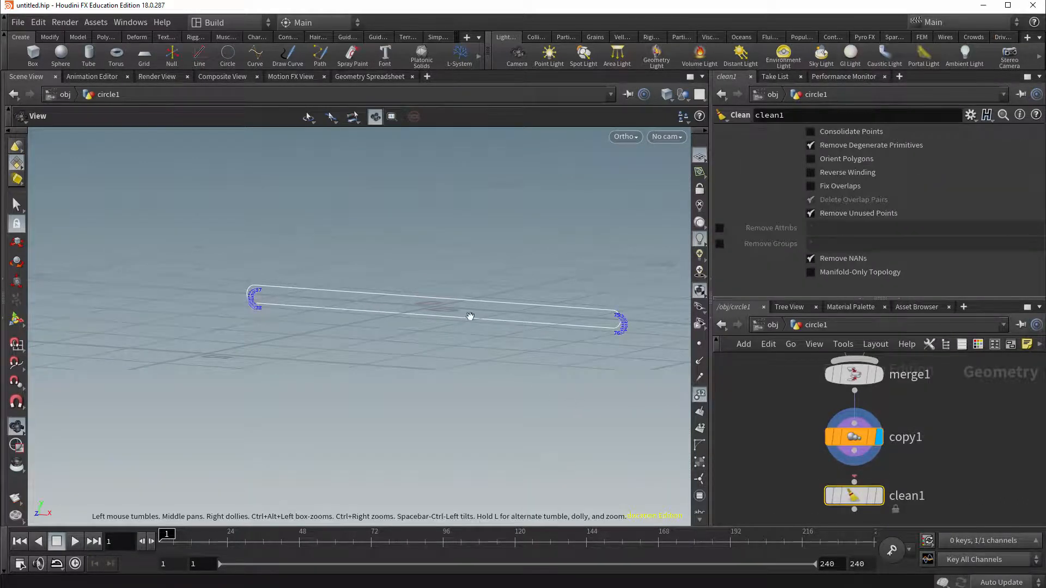
# Step: Wire the copy output into the Clean node, display it and enable Consolidate Points
pyautogui.click(855, 482)
pyautogui.click(854, 451)
pyautogui.click(878, 496)
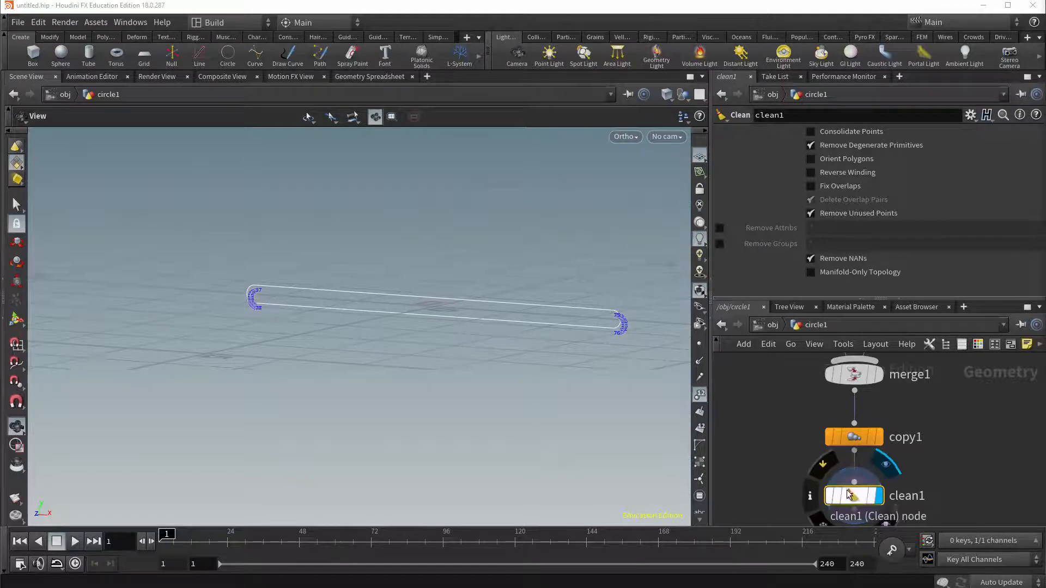
pyautogui.click(811, 132)
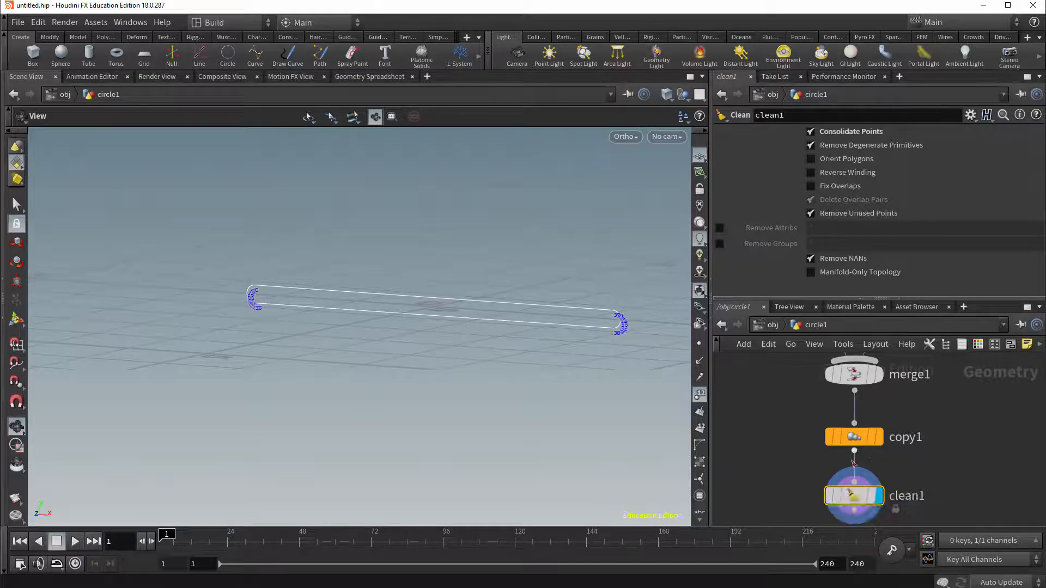
pyautogui.moveTo(853, 496)
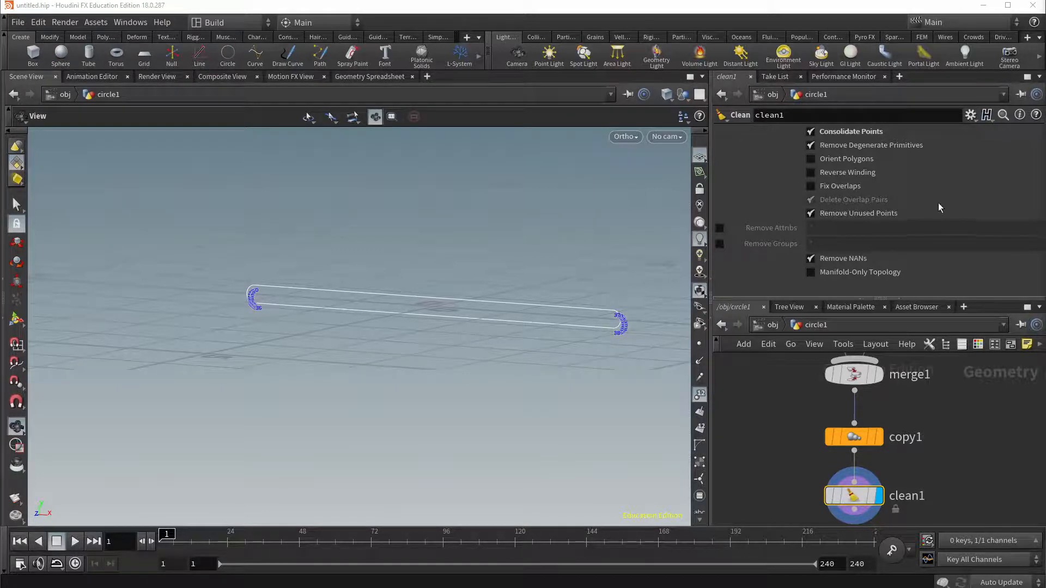
# Step: Set the line node's number of points to 34
pyautogui.moveTo(943, 397); pyautogui.dragTo(930, 440, button='middle')
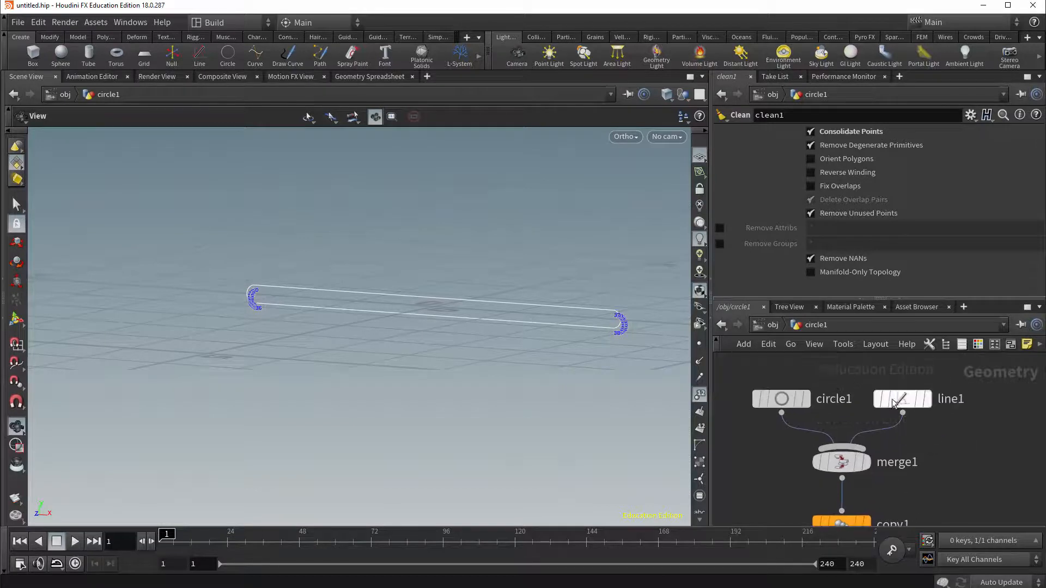
pyautogui.click(903, 399)
pyautogui.write('34')
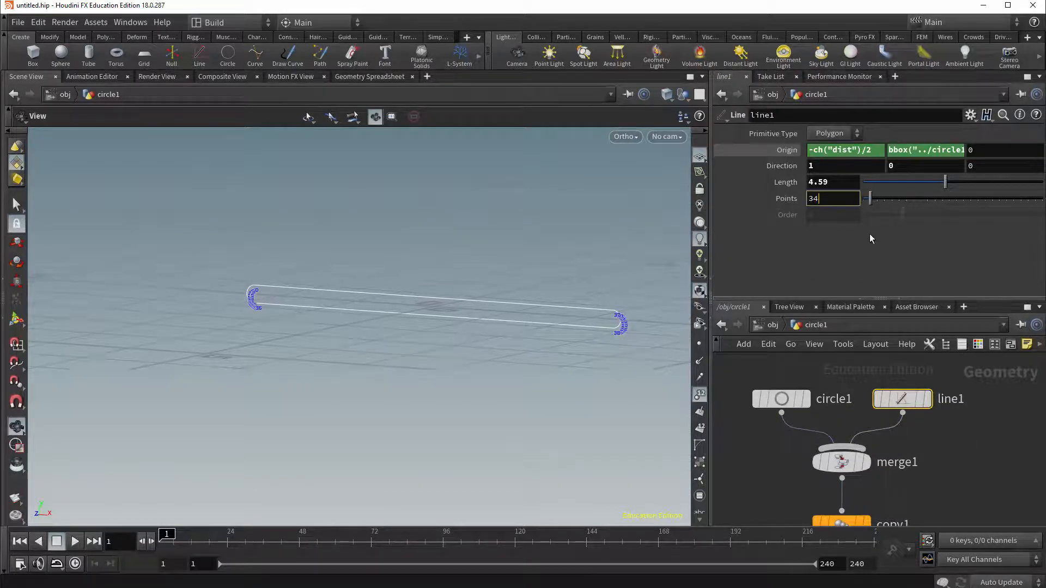
pyautogui.press('Return')
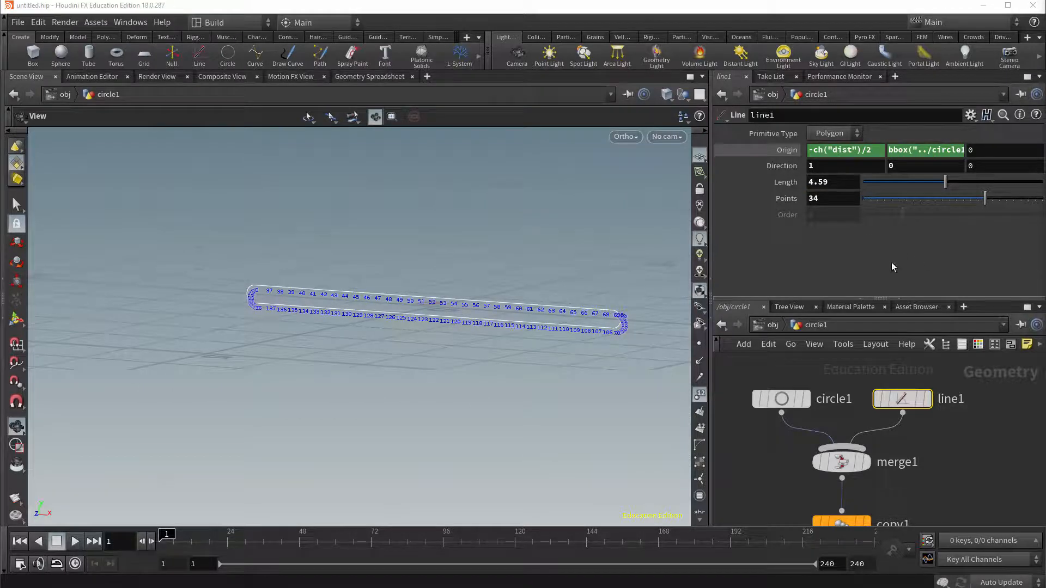
# Step: Set the circle node's divisions to 12
pyautogui.click(782, 399)
pyautogui.click(807, 249)
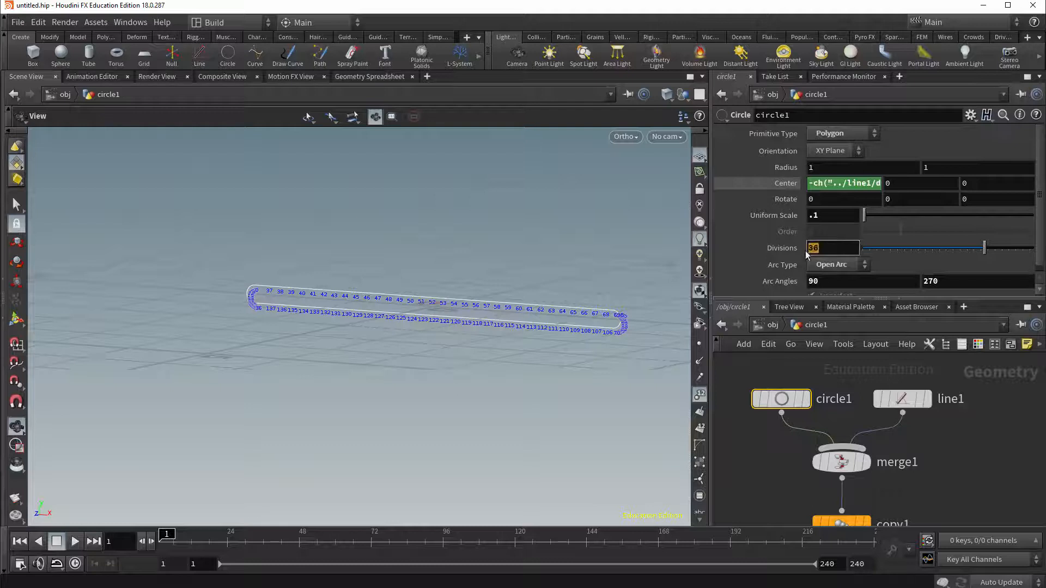
pyautogui.write('12')
pyautogui.press('Return')
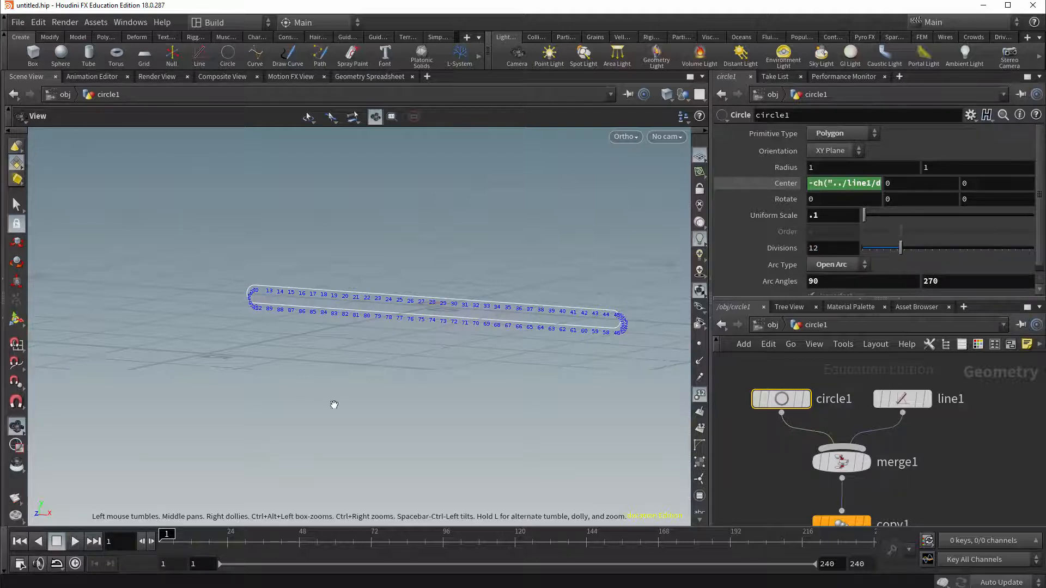
# Step: Shorten the line to a length of about 2.25 and check the resulting loop from the front
pyautogui.moveTo(334, 407); pyautogui.dragTo(412, 412)
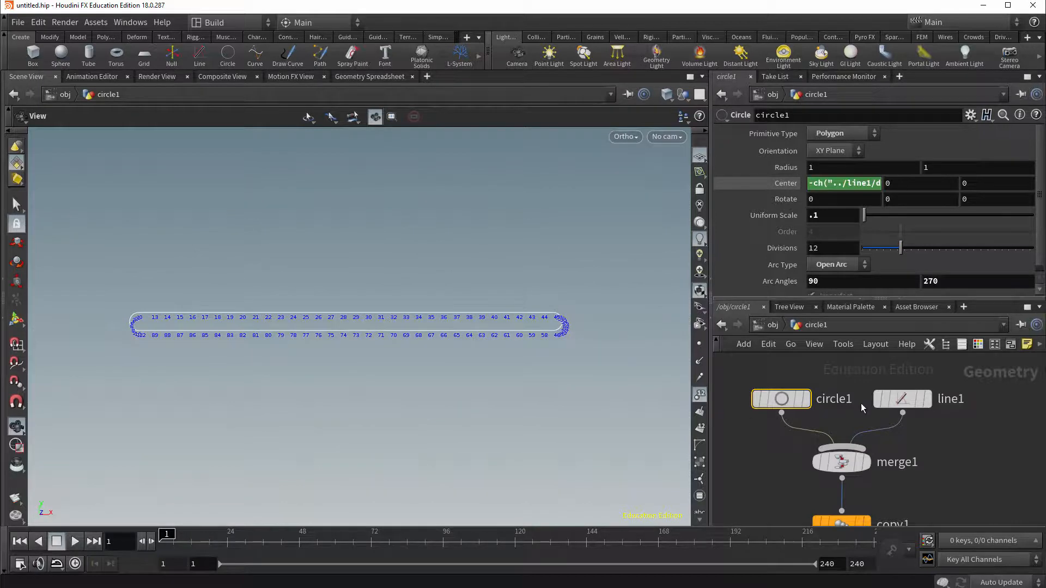
pyautogui.click(904, 400)
pyautogui.moveTo(938, 187); pyautogui.dragTo(906, 193)
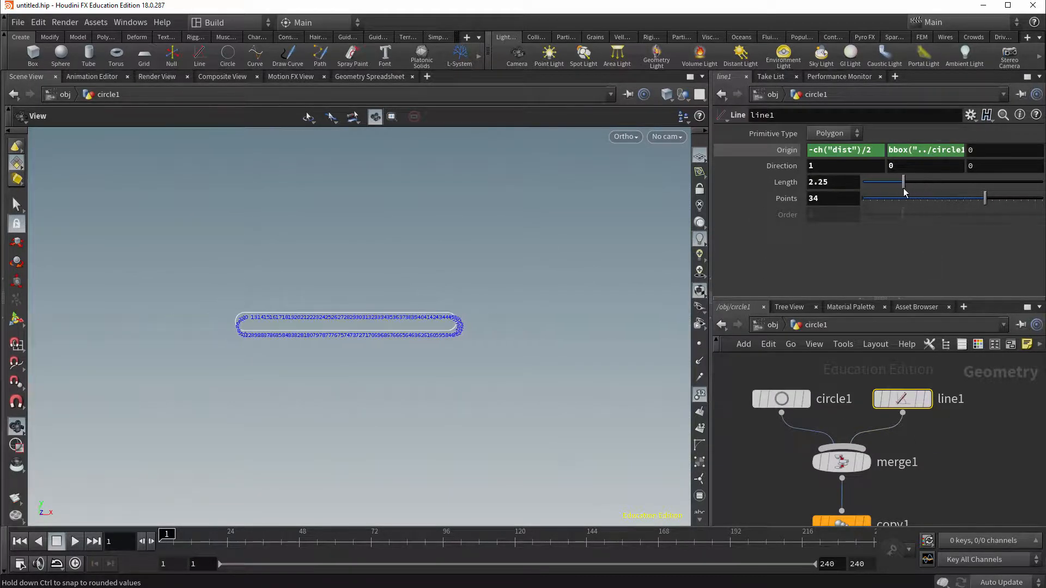
pyautogui.scroll(2, 479, 375)
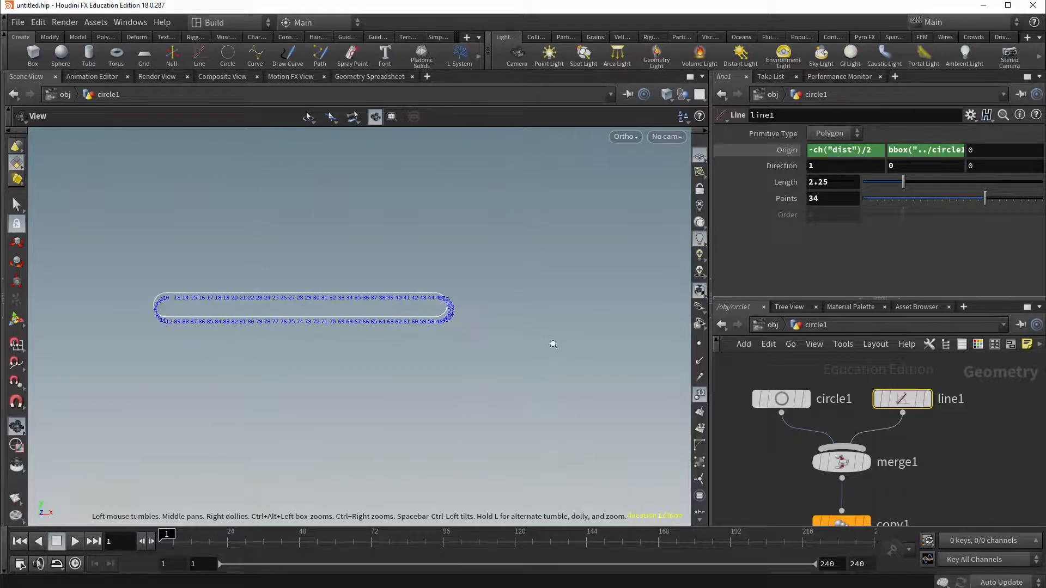
pyautogui.moveTo(467, 357); pyautogui.dragTo(551, 376, button='middle')
pyautogui.scroll(2, 538, 376)
pyautogui.scroll(3, 537, 375)
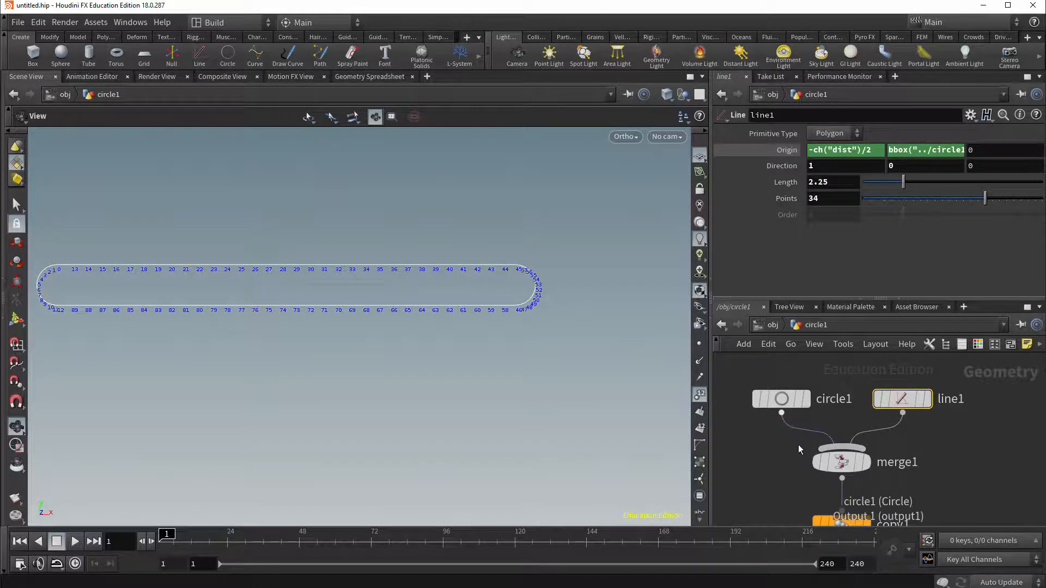
# Step: Add a PolyFrame node below the Clean node, wire the Clean output into it and display it
pyautogui.moveTo(784, 474); pyautogui.dragTo(785, 432, button='middle')
pyautogui.moveTo(794, 502); pyautogui.dragTo(806, 417, button='middle')
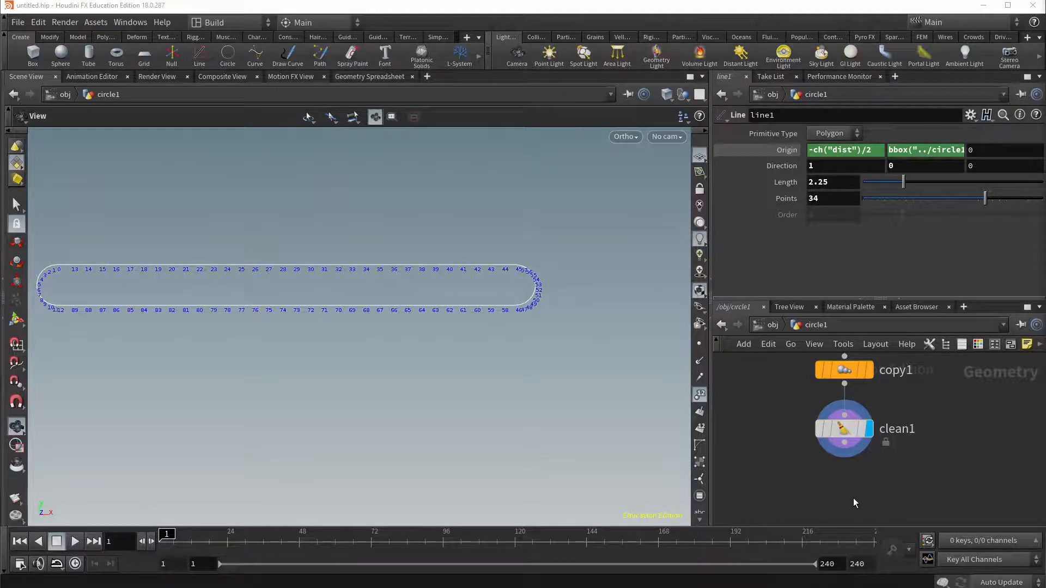
pyautogui.moveTo(832, 441)
pyautogui.moveTo(866, 492); pyautogui.dragTo(874, 462, button='middle')
pyautogui.press('Tab')
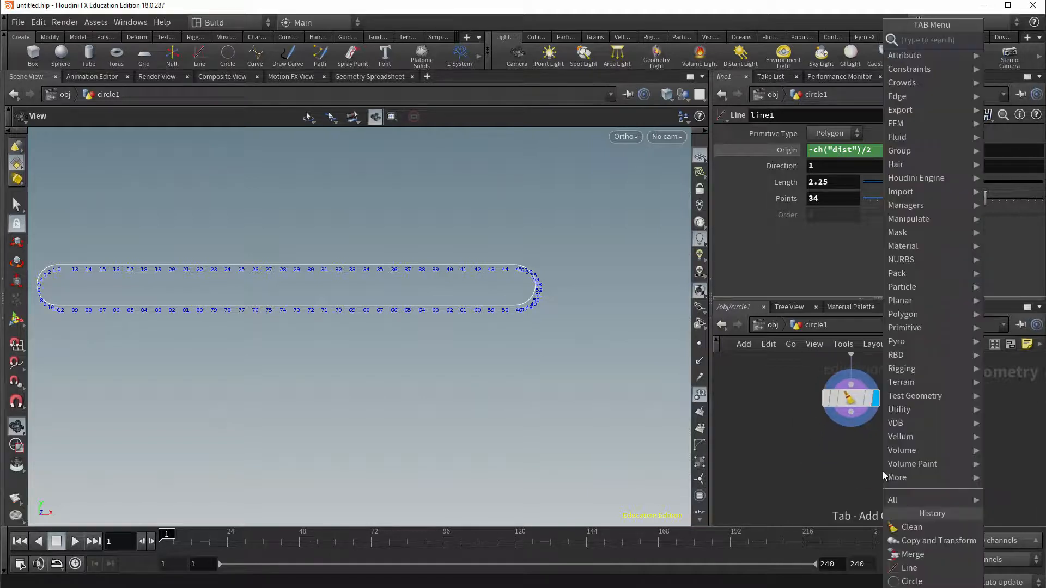
pyautogui.write('poly')
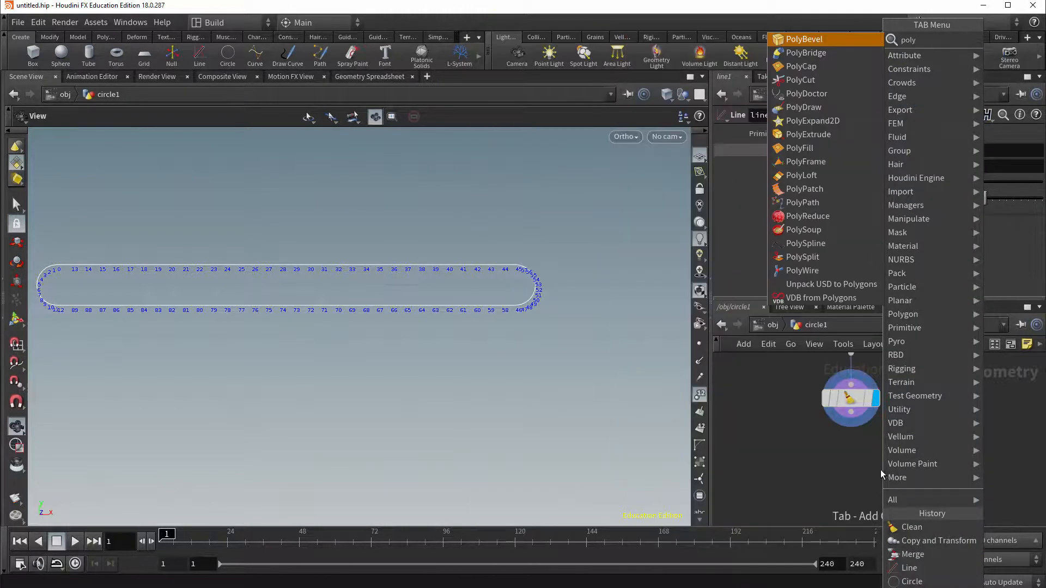
pyautogui.click(804, 162)
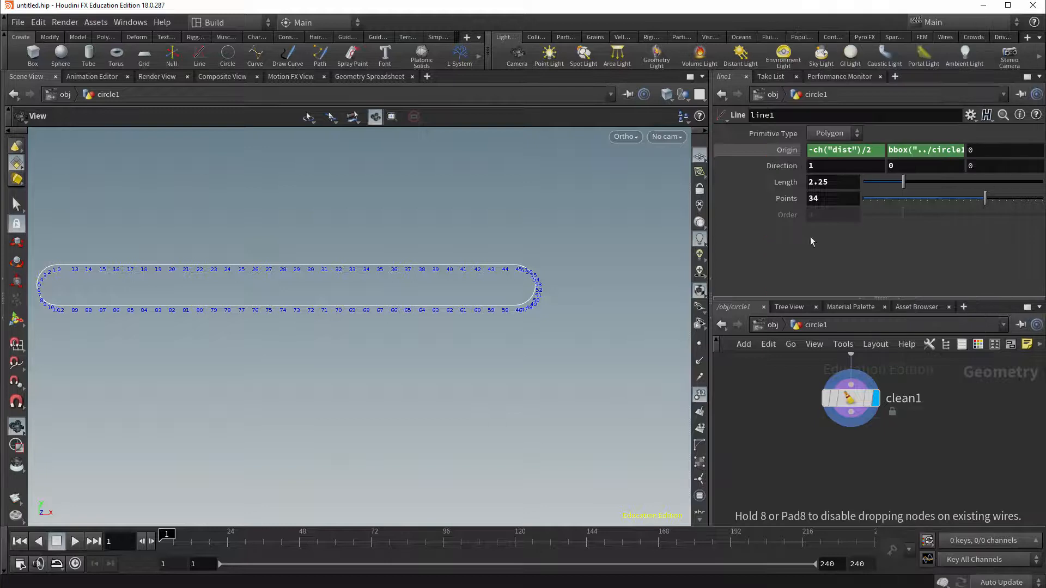
pyautogui.click(858, 462)
pyautogui.click(851, 412)
pyautogui.click(851, 452)
pyautogui.click(874, 467)
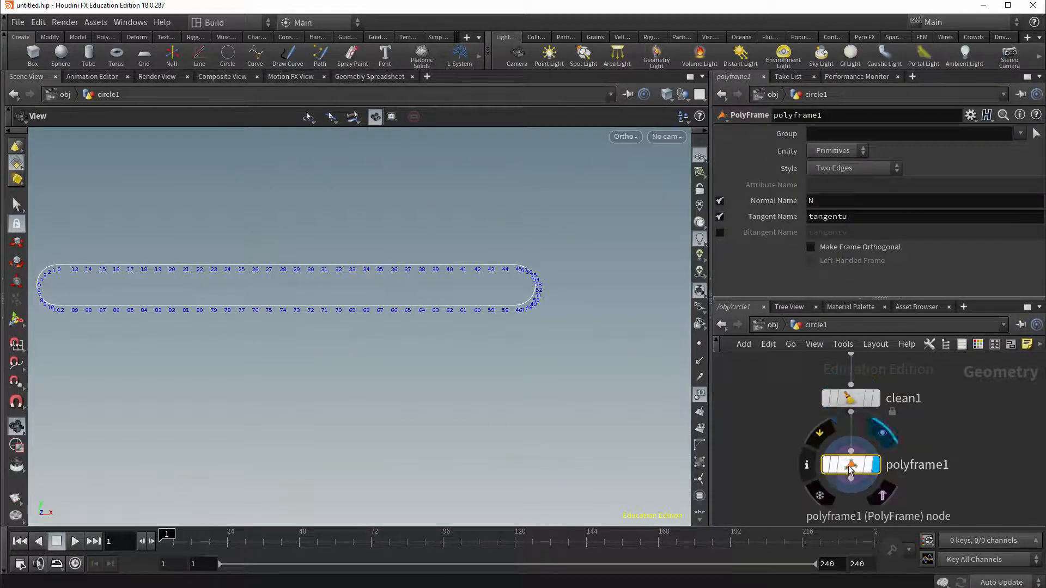
# Step: Set the PolyFrame node's normal attribute name to "normal"
pyautogui.doubleClick(811, 201)
pyautogui.write('nora')
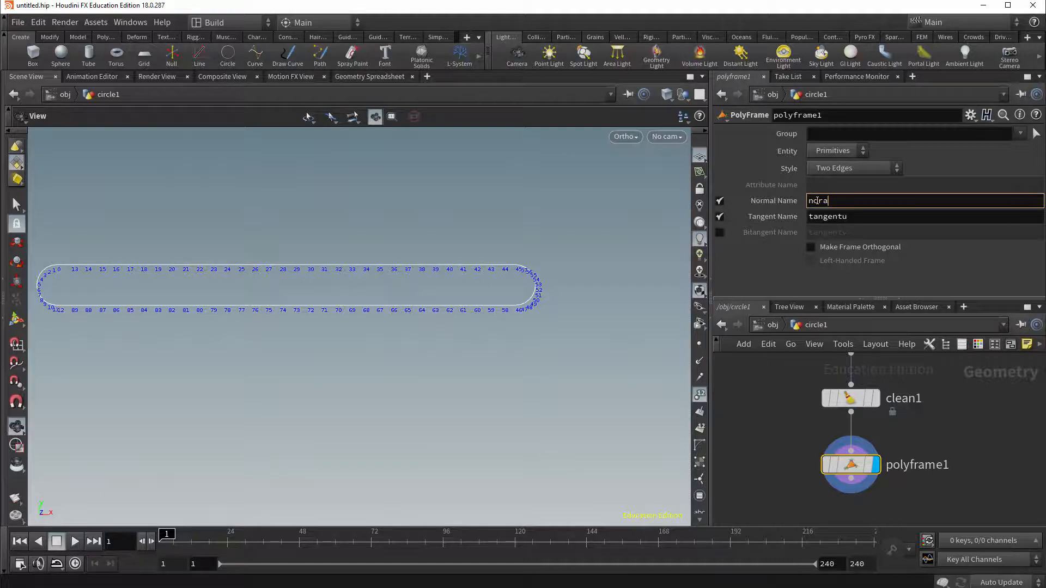
pyautogui.press('BackSpace')
pyautogui.write('mal')
pyautogui.press('Return')
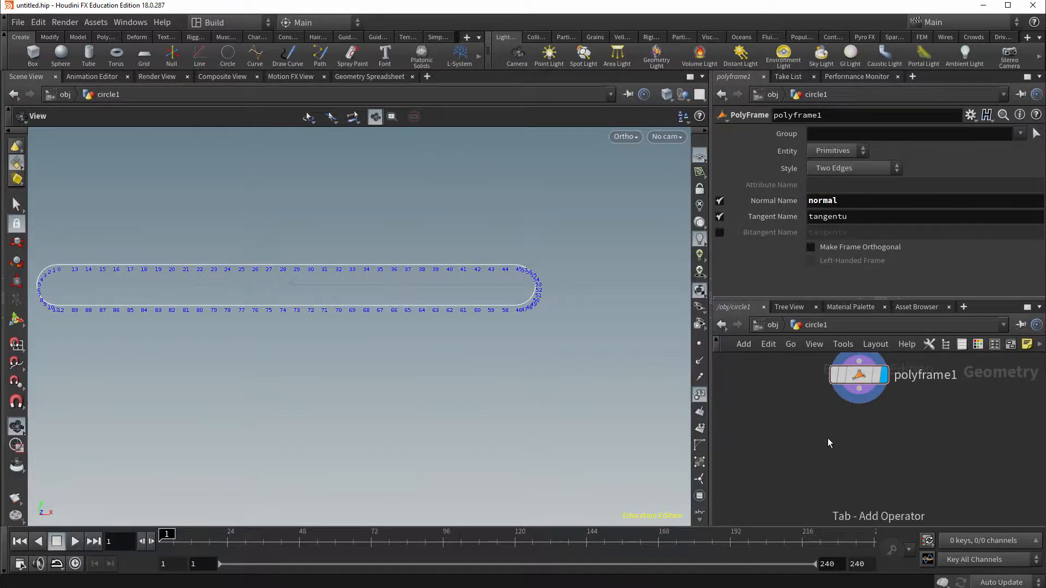
# Step: Add an Attribute Rename node, feed it from the PolyFrame output and display it
pyautogui.press('Tab')
pyautogui.write('renam')
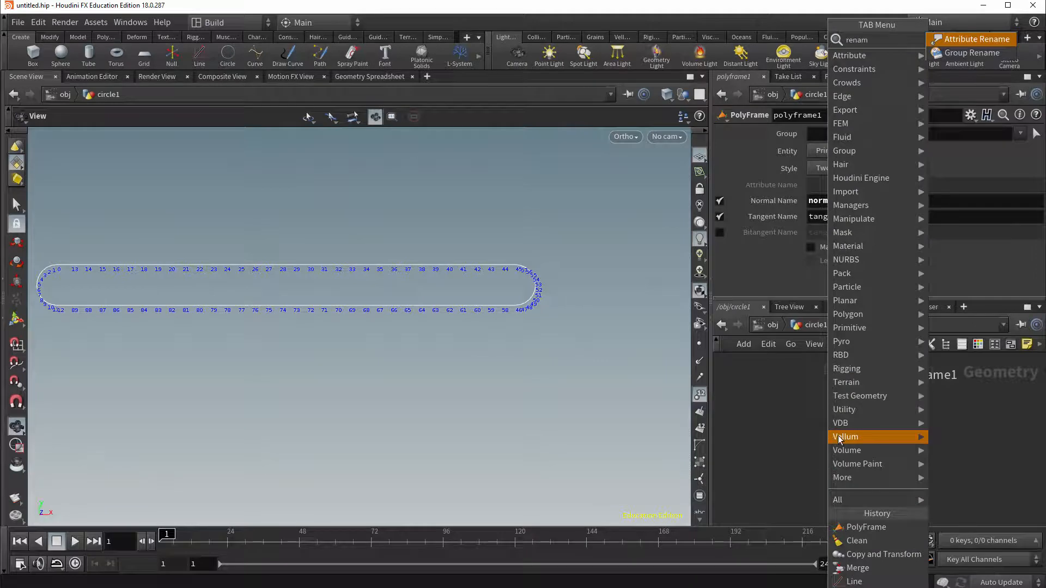
pyautogui.press('Return')
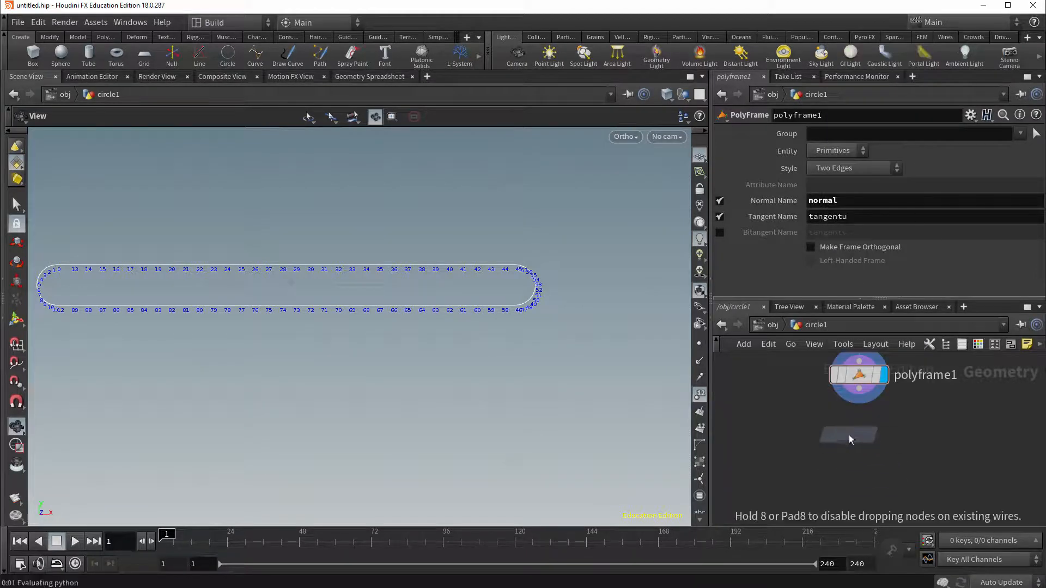
pyautogui.click(850, 435)
pyautogui.moveTo(859, 388); pyautogui.dragTo(860, 443)
pyautogui.click(884, 442)
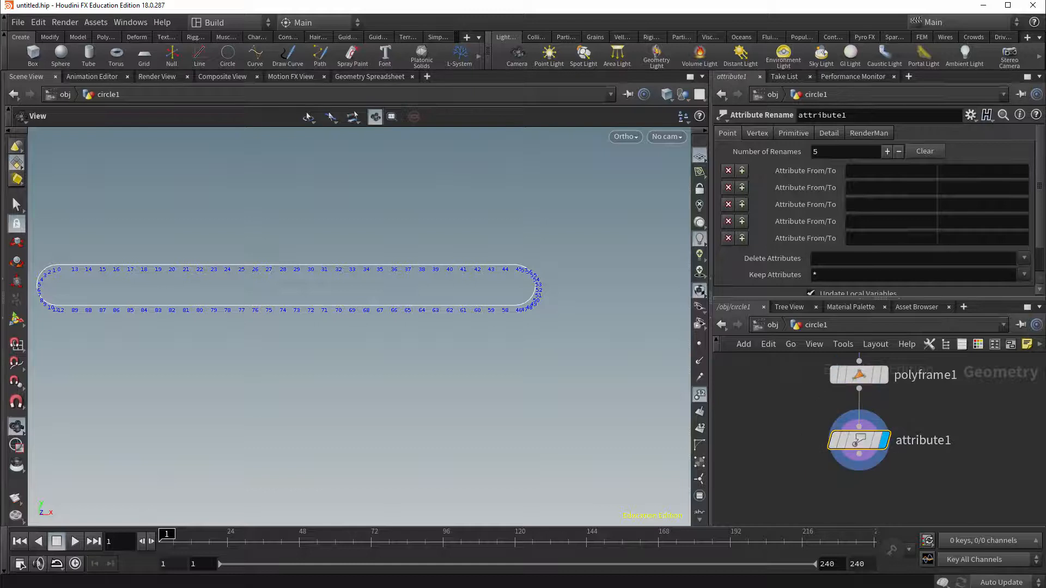
# Step: Rename the point attributes normal to up and tangentu to N in the Attribute Rename node
pyautogui.click(869, 174)
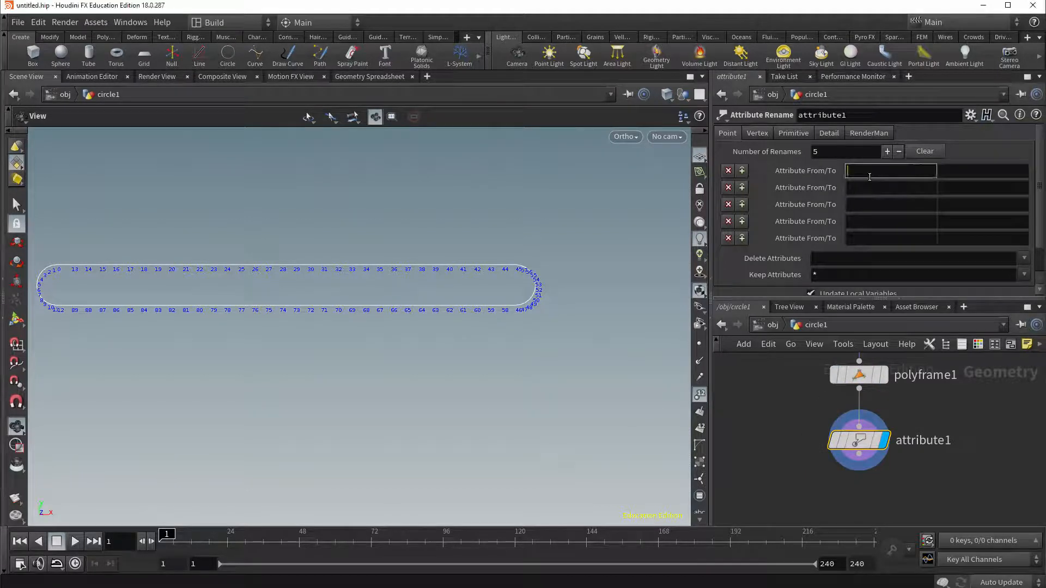
pyautogui.write('normal')
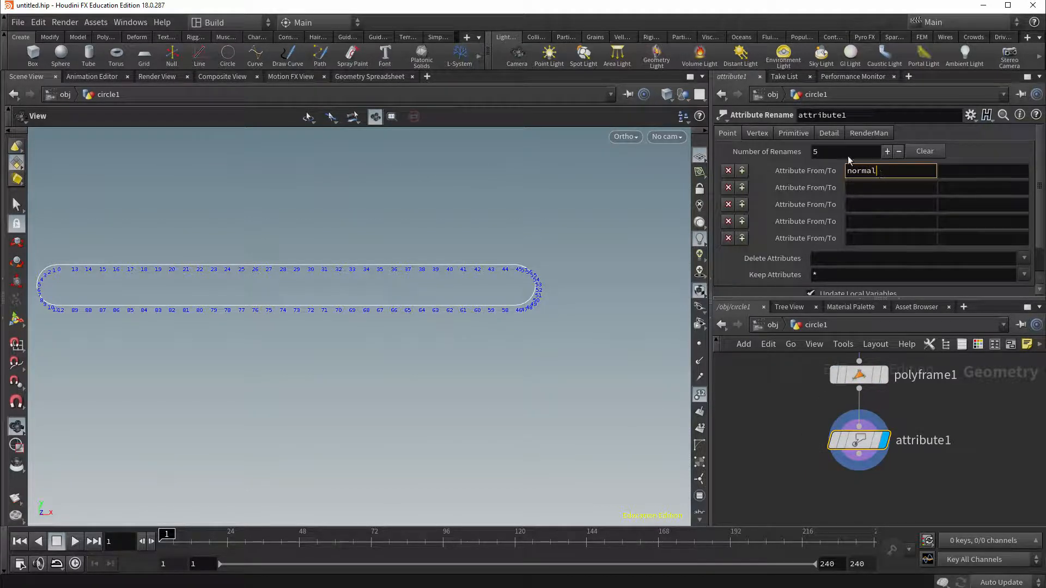
pyautogui.click(946, 168)
pyautogui.write('up')
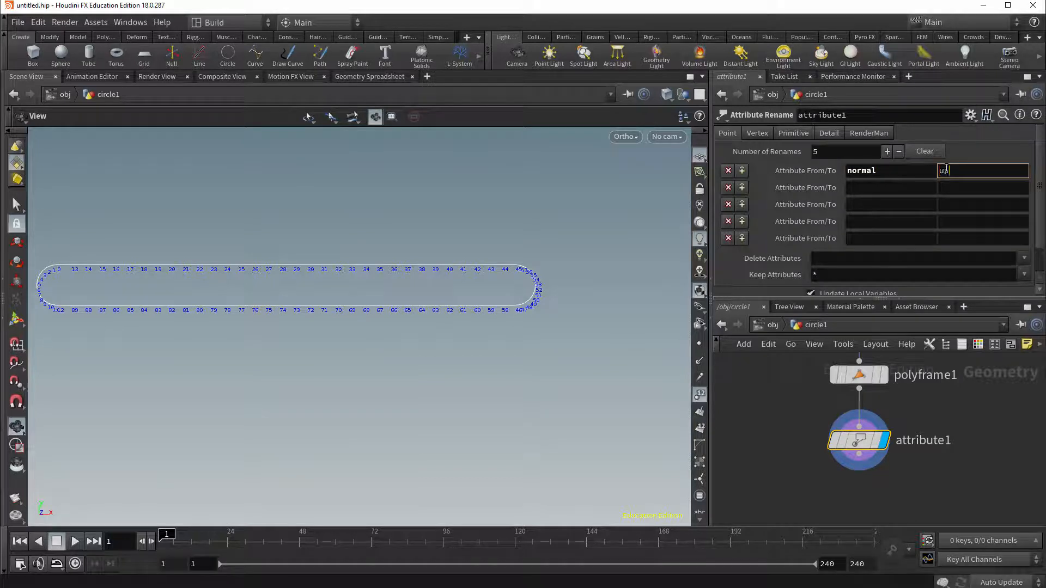
pyautogui.click(871, 189)
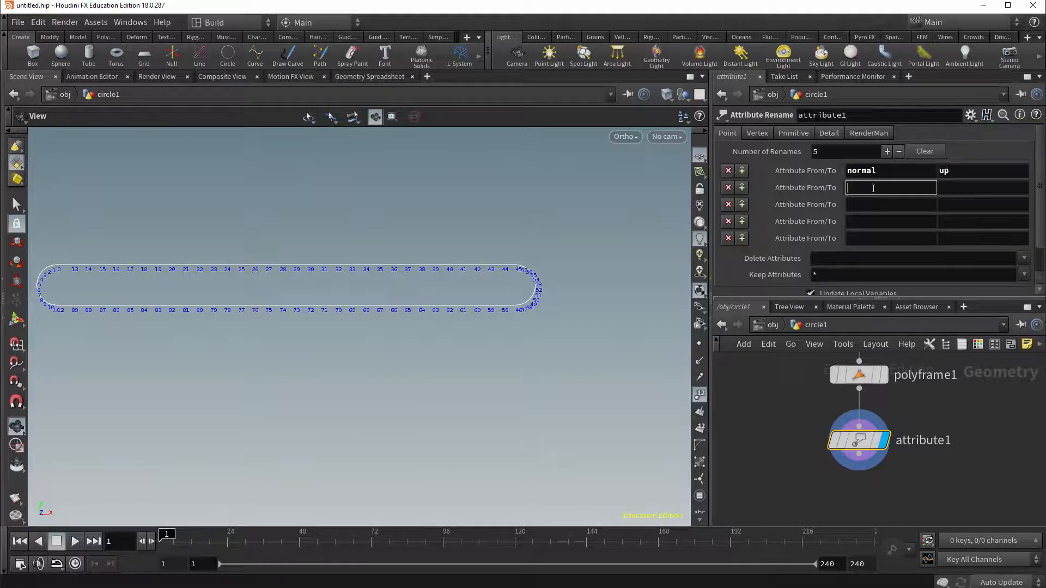
pyautogui.write('tangentu')
pyautogui.press('Return')
pyautogui.click(949, 190)
pyautogui.write('N')
pyautogui.press('Return')
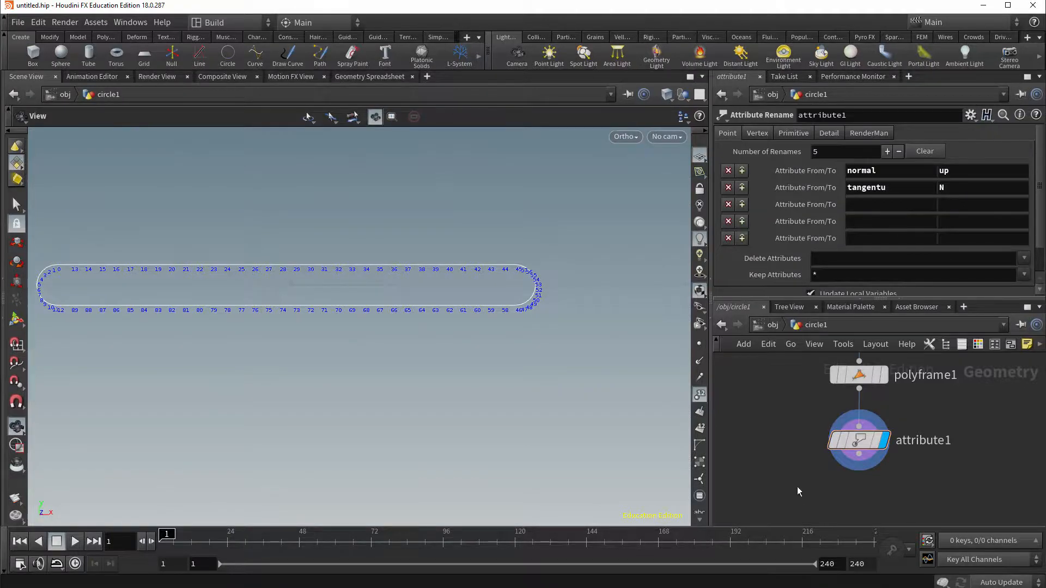
# Step: Add a Copy to Points node, wire the renamed curve into its target points input and display it
pyautogui.press('Tab')
pyautogui.write('co')
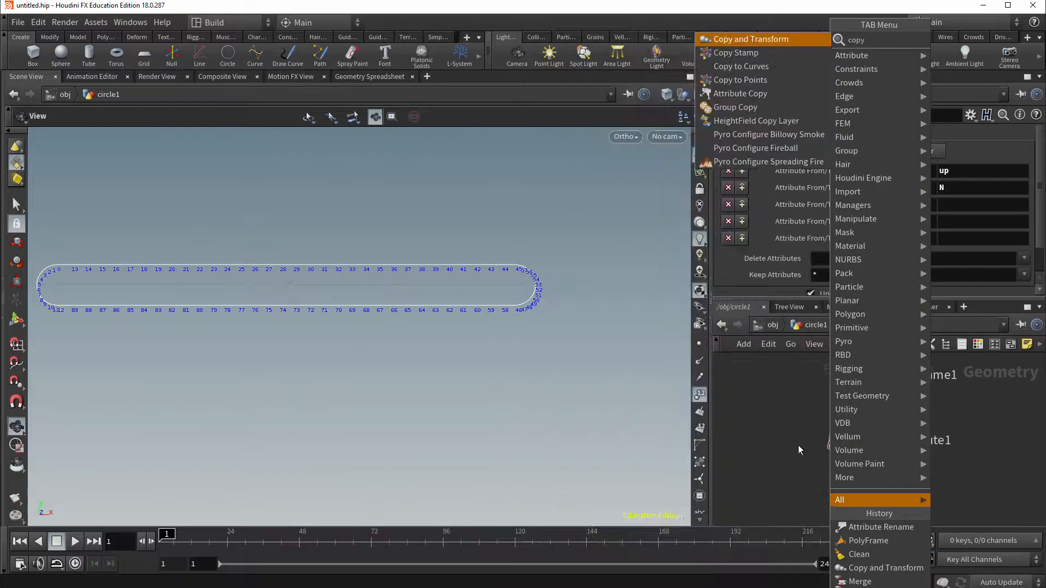
pyautogui.click(769, 279)
pyautogui.click(816, 500)
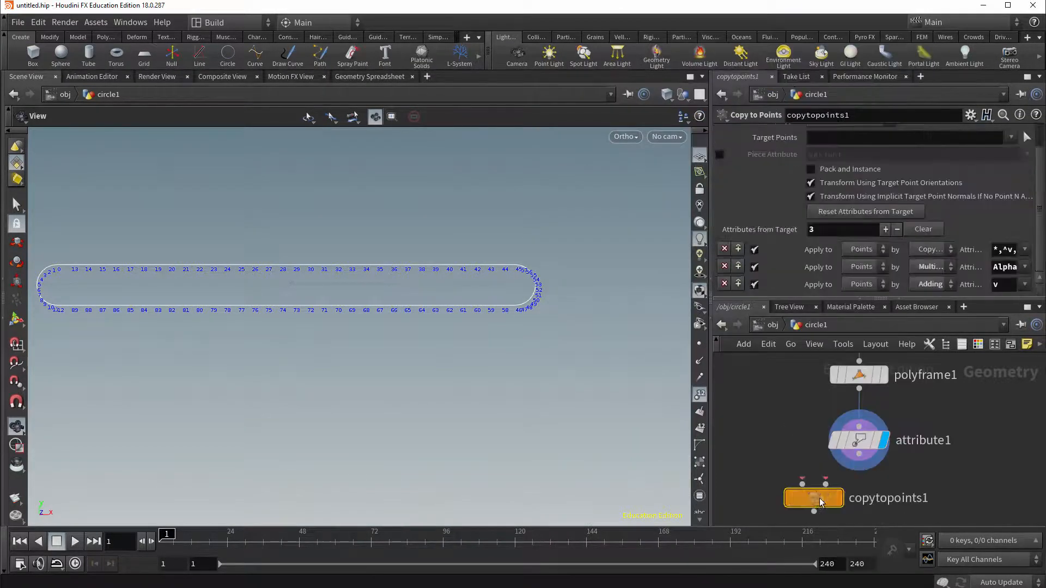
pyautogui.click(859, 456)
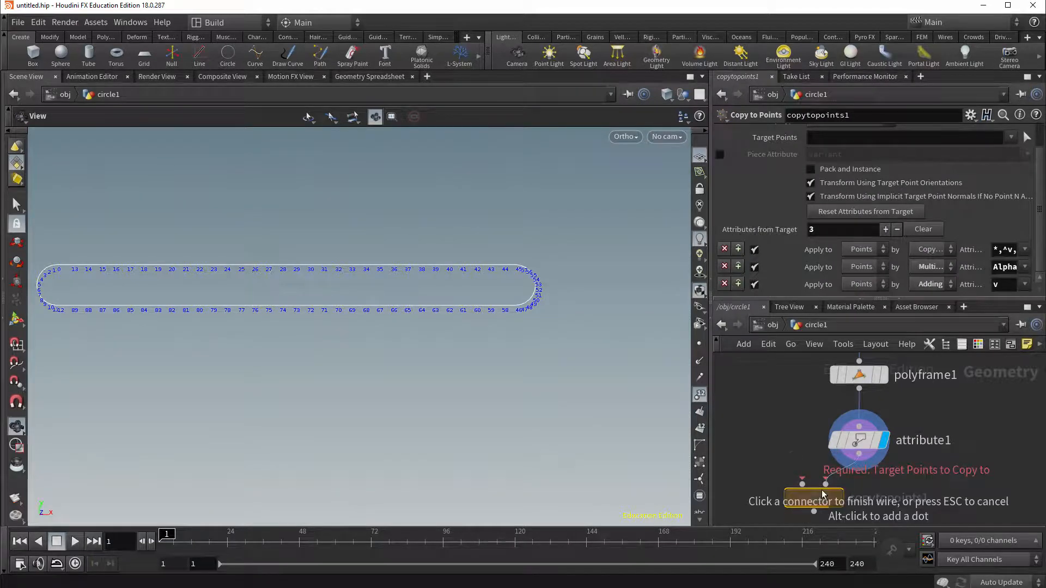
pyautogui.click(842, 501)
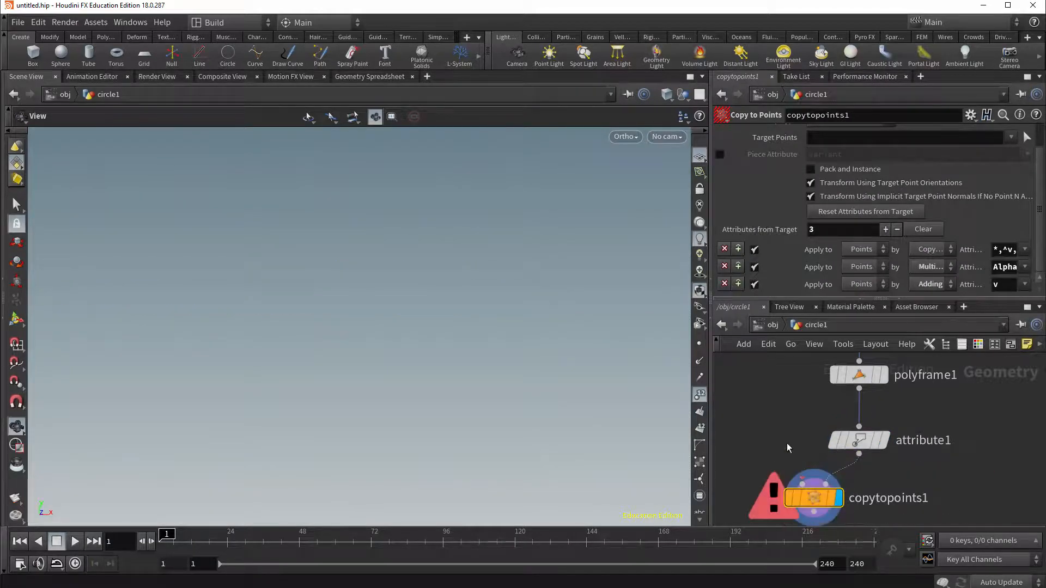
# Step: Add a Box node and wire it into the geometry input of the Copy to Points node
pyautogui.moveTo(770, 424); pyautogui.dragTo(790, 423, button='middle')
pyautogui.press('Tab')
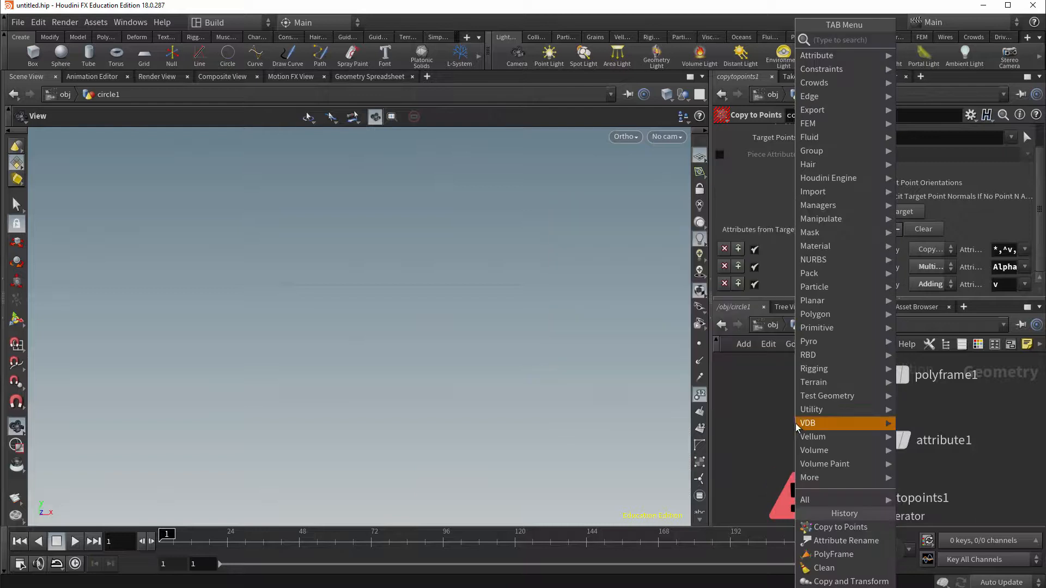
pyautogui.write('box')
pyautogui.press('Return')
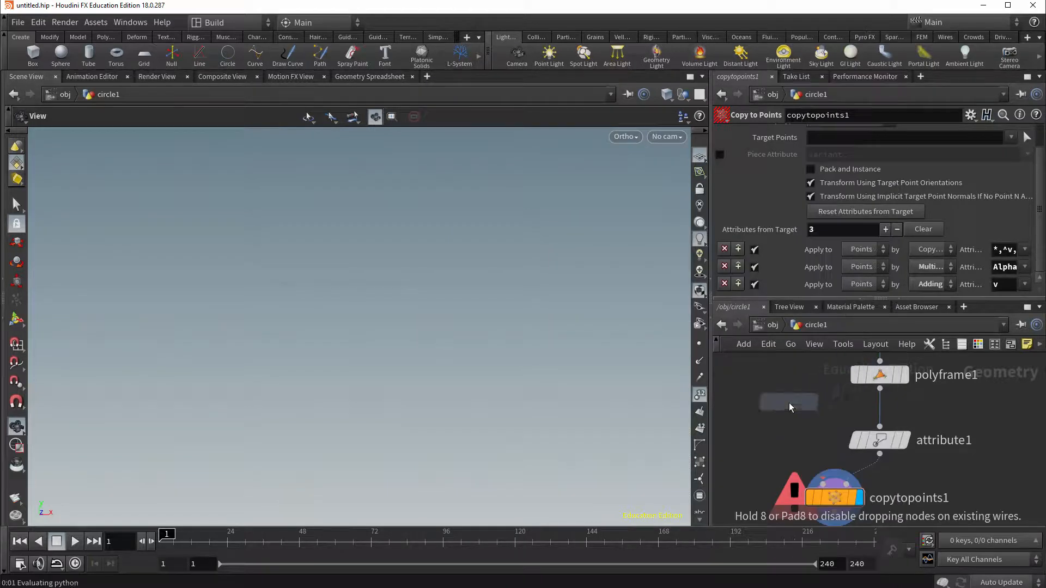
pyautogui.click(789, 403)
pyautogui.click(789, 418)
pyautogui.click(821, 485)
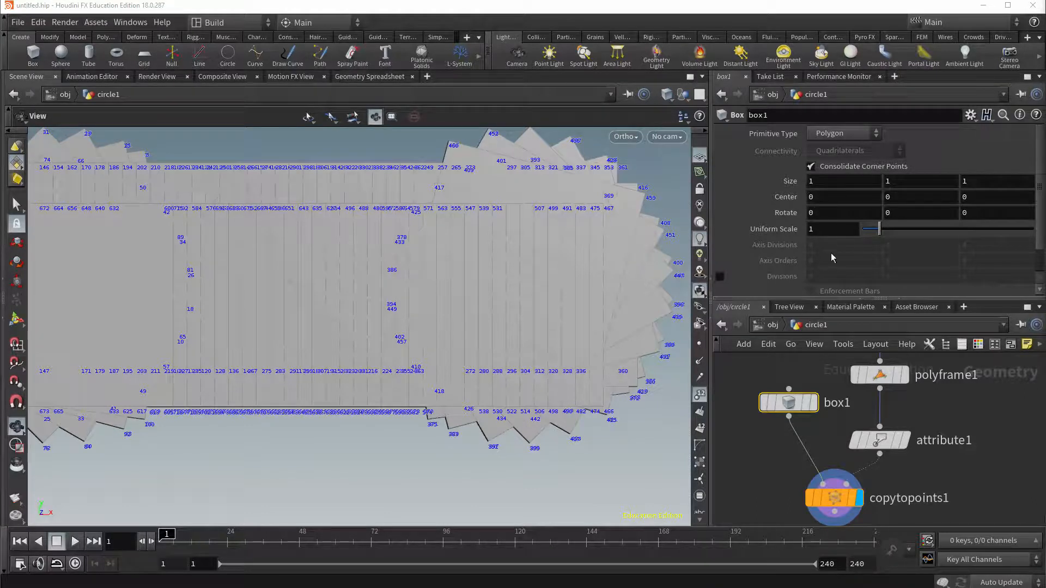
# Step: Set the box's uniform scale to 0.03 and hide the point numbers in the viewport
pyautogui.click(823, 228)
pyautogui.write('.3')
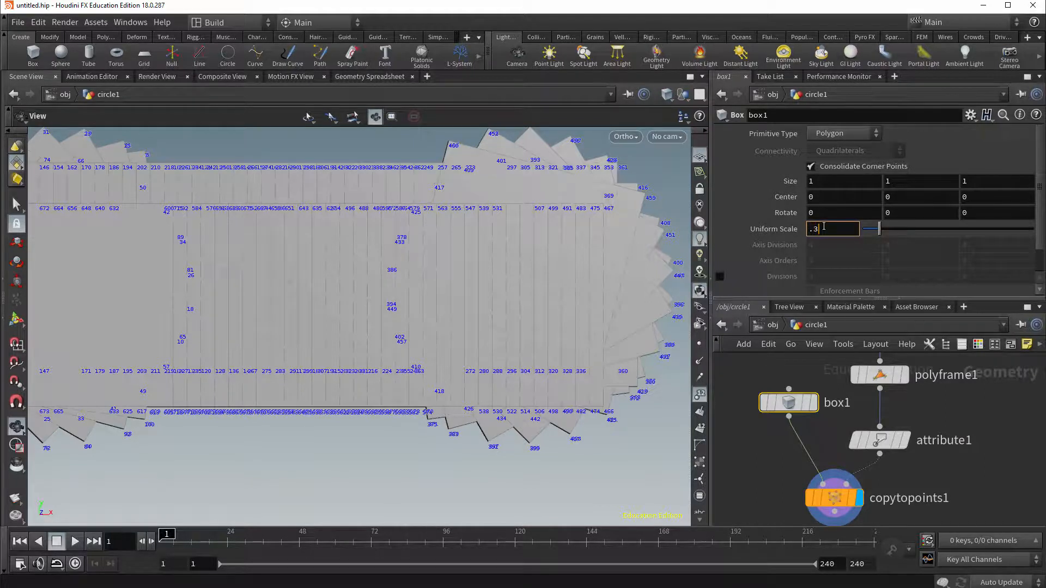
pyautogui.press('Return')
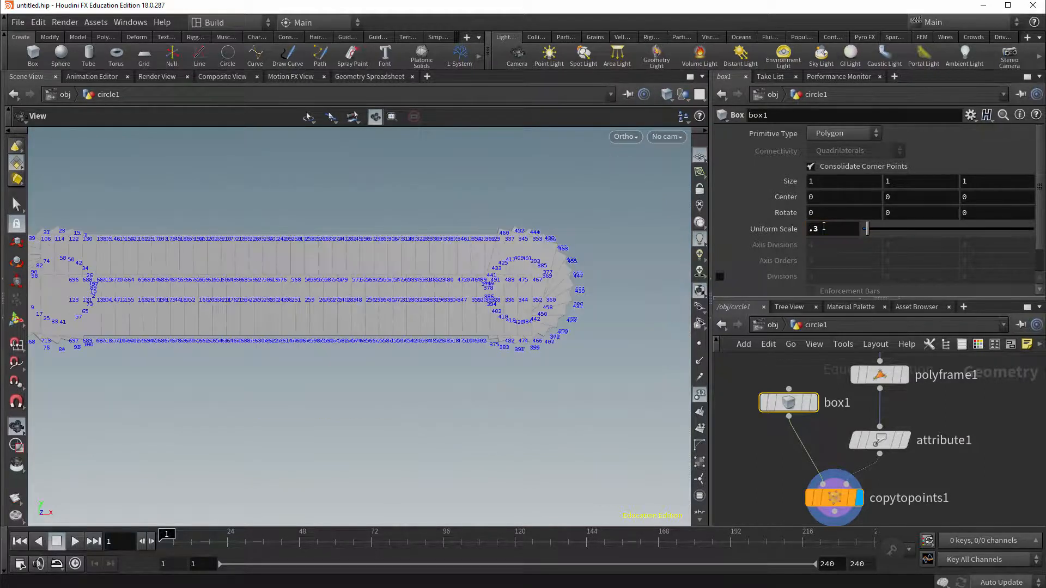
pyautogui.click(823, 229)
pyautogui.write('03')
pyautogui.press('Return')
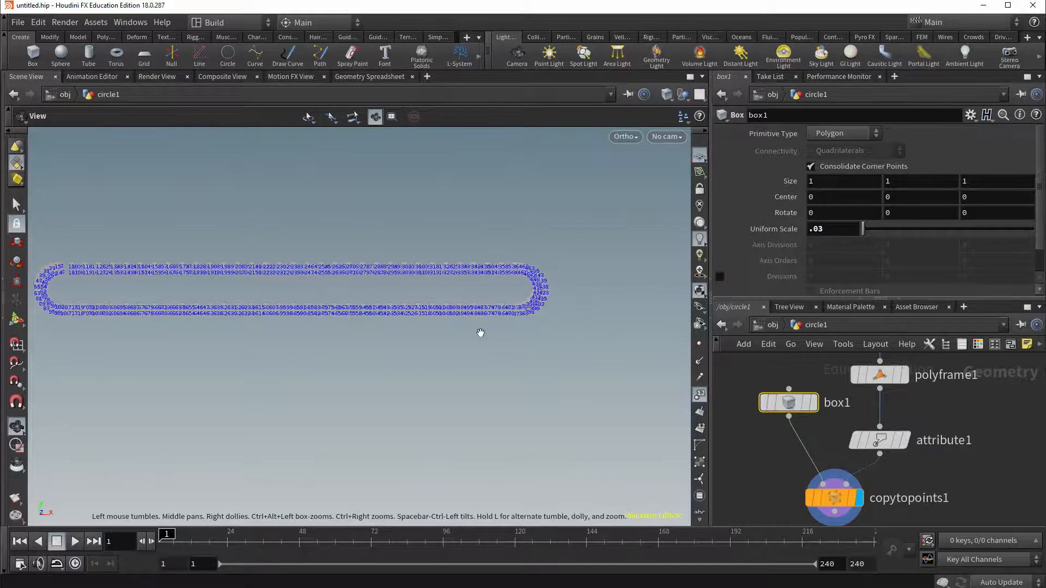
pyautogui.click(701, 396)
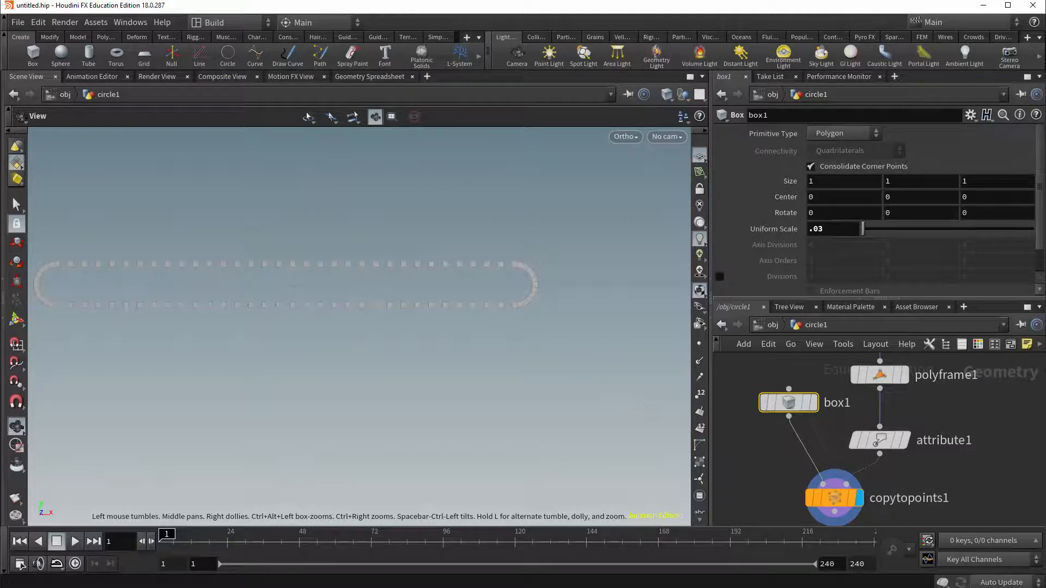
pyautogui.moveTo(618, 345)
pyautogui.mouseDown()
pyautogui.moveTo(584, 365)
pyautogui.moveTo(567, 397)
pyautogui.moveTo(603, 355)
pyautogui.mouseUp()
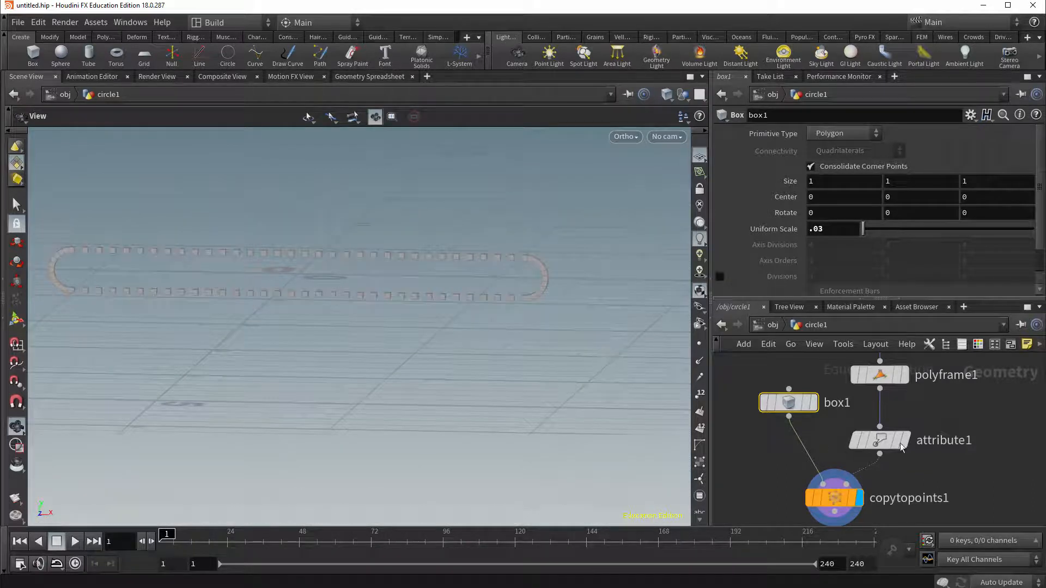
# Step: Reduce the circle node's divisions to 5
pyautogui.moveTo(929, 425)
pyautogui.mouseDown(button='middle')
pyautogui.moveTo(922, 484)
pyautogui.moveTo(924, 419)
pyautogui.mouseUp(button='middle')
pyautogui.click(743, 382)
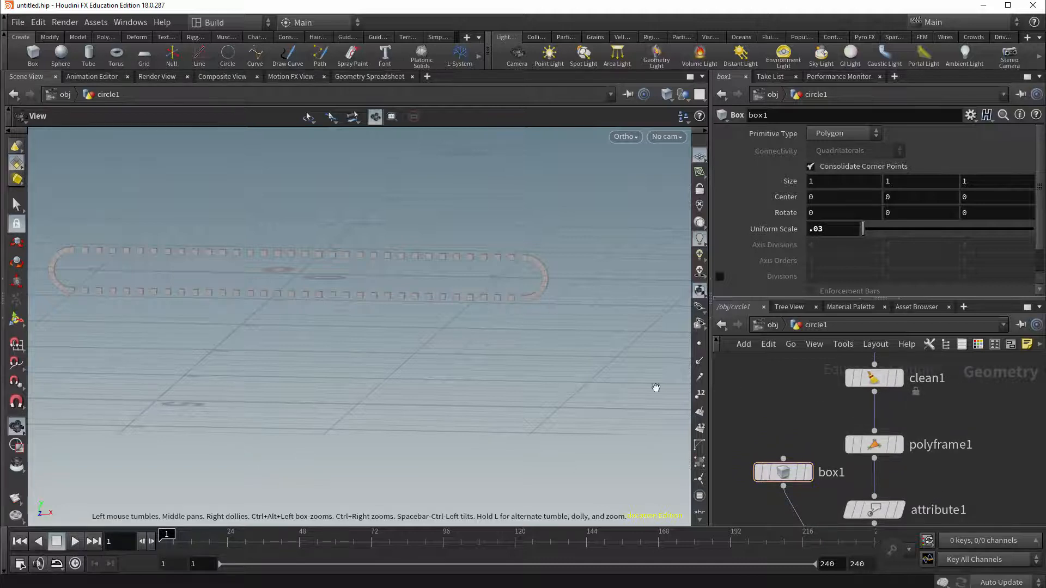
pyautogui.moveTo(906, 351); pyautogui.dragTo(913, 458, button='middle')
pyautogui.moveTo(979, 419); pyautogui.dragTo(990, 495, button='middle')
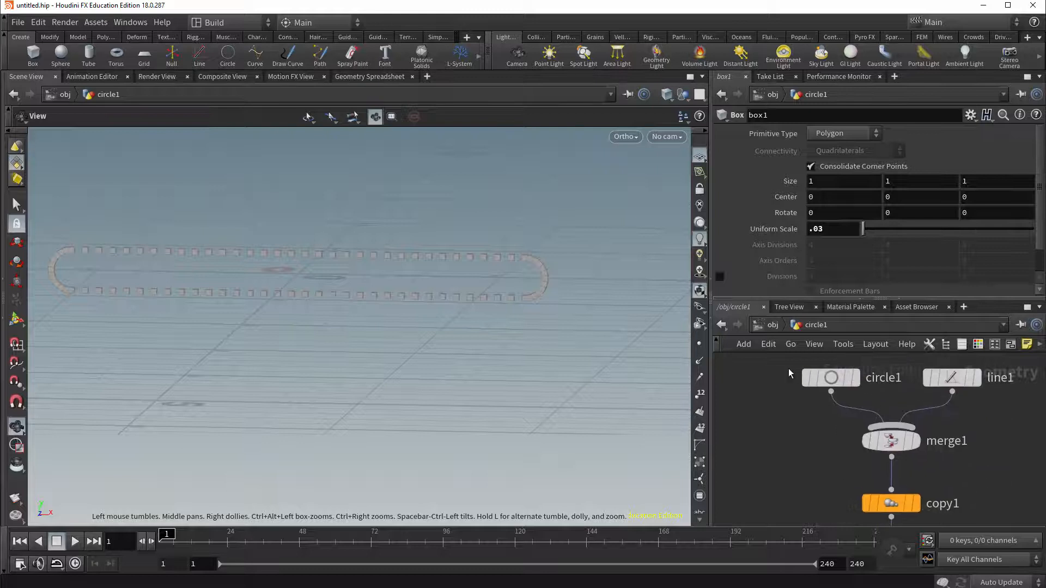
pyautogui.click(835, 381)
pyautogui.moveTo(831, 216); pyautogui.dragTo(782, 249, button='middle')
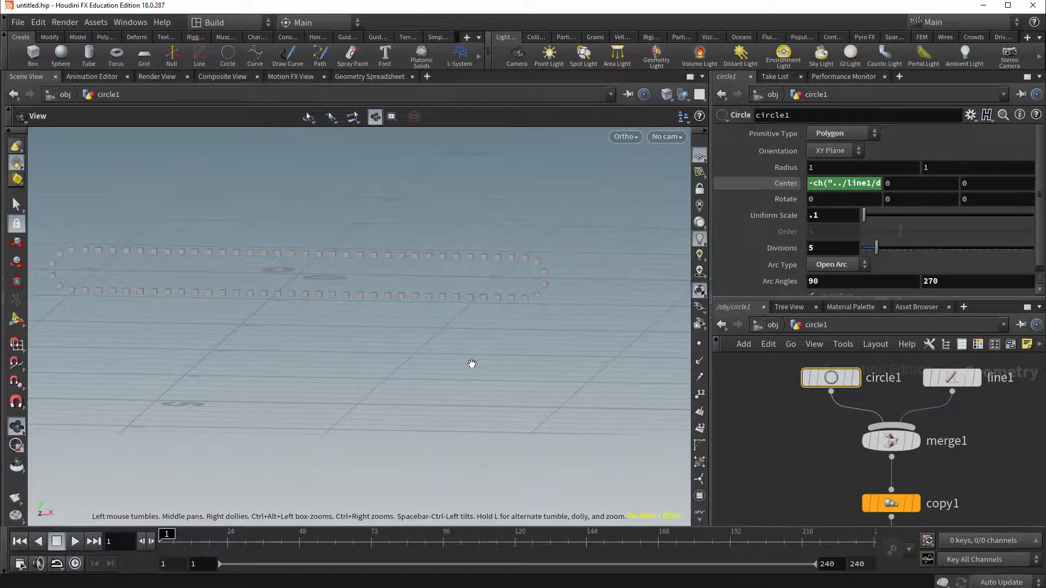
# Step: Hide the reference grid in the viewport and view the copied boxes nearly from the front
pyautogui.moveTo(475, 371); pyautogui.dragTo(546, 378)
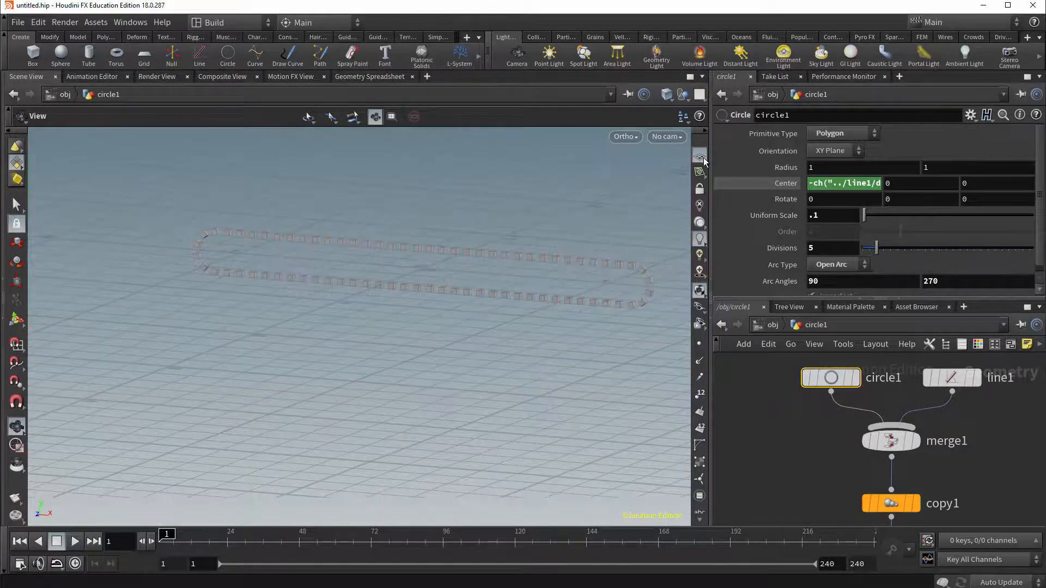
pyautogui.click(699, 170)
pyautogui.moveTo(481, 380); pyautogui.dragTo(521, 366)
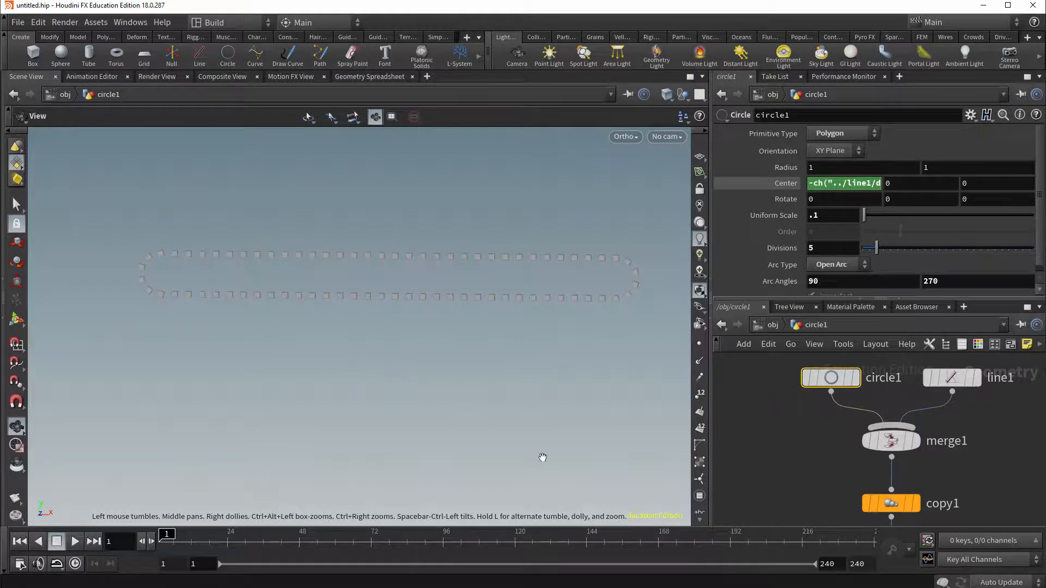
# Step: Shorten the line node's length to about 1.31
pyautogui.click(952, 379)
pyautogui.moveTo(869, 181)
pyautogui.mouseDown()
pyautogui.moveTo(898, 185)
pyautogui.moveTo(887, 185)
pyautogui.mouseUp()
# Step: Insert a Resample node between the clean1 and polyframe1 nodes
pyautogui.moveTo(829, 495); pyautogui.dragTo(795, 416, button='middle')
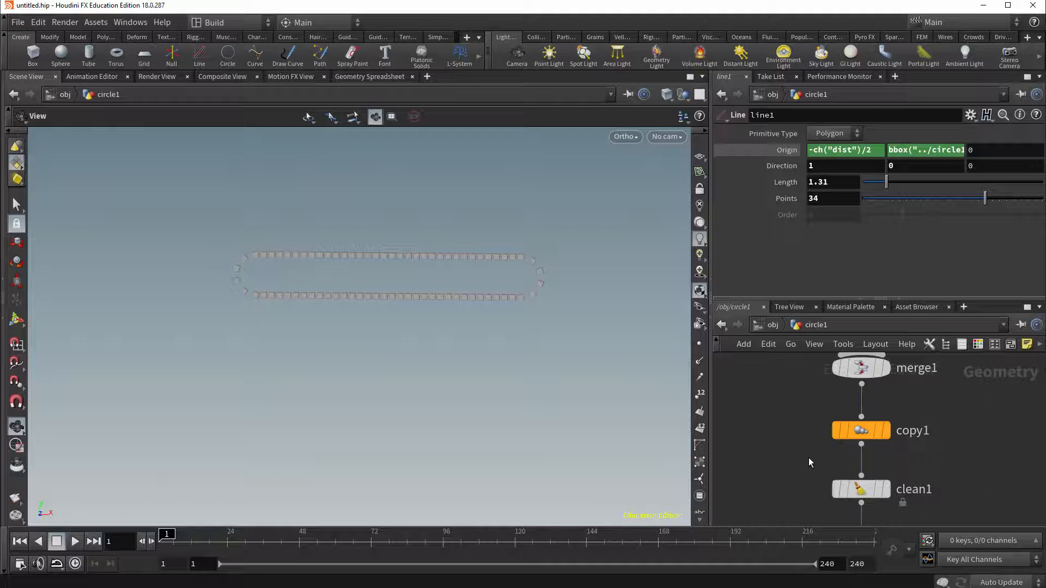
pyautogui.scroll(-2, 811, 446)
pyautogui.press('Tab')
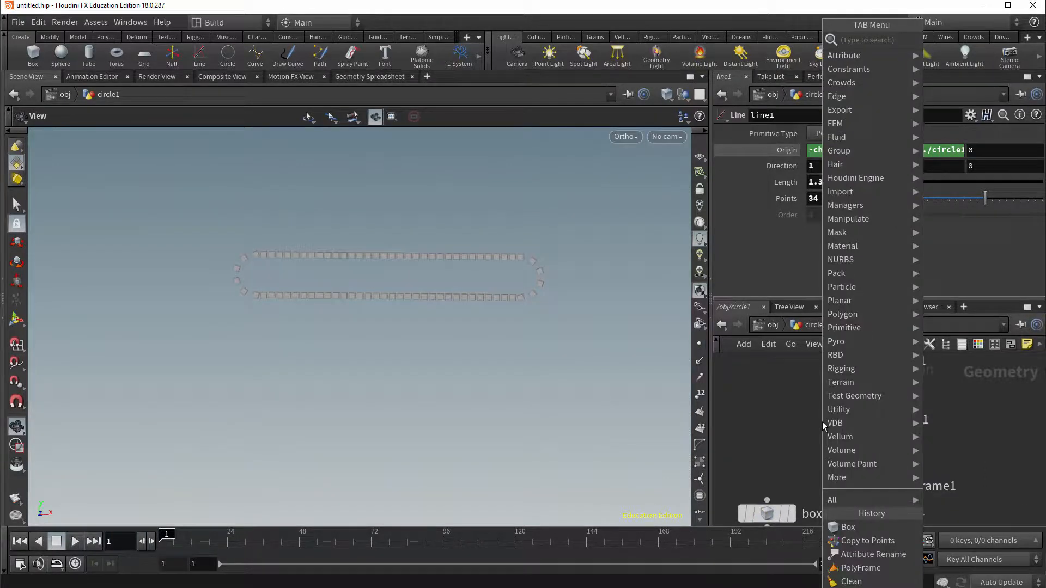
pyautogui.write('resampl')
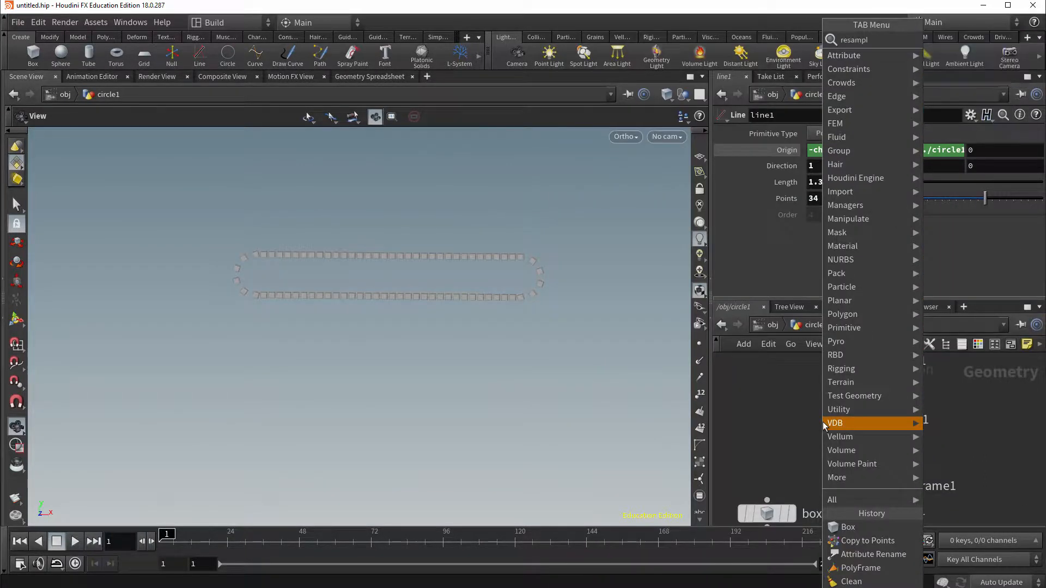
pyautogui.press('Return')
pyautogui.click(858, 461)
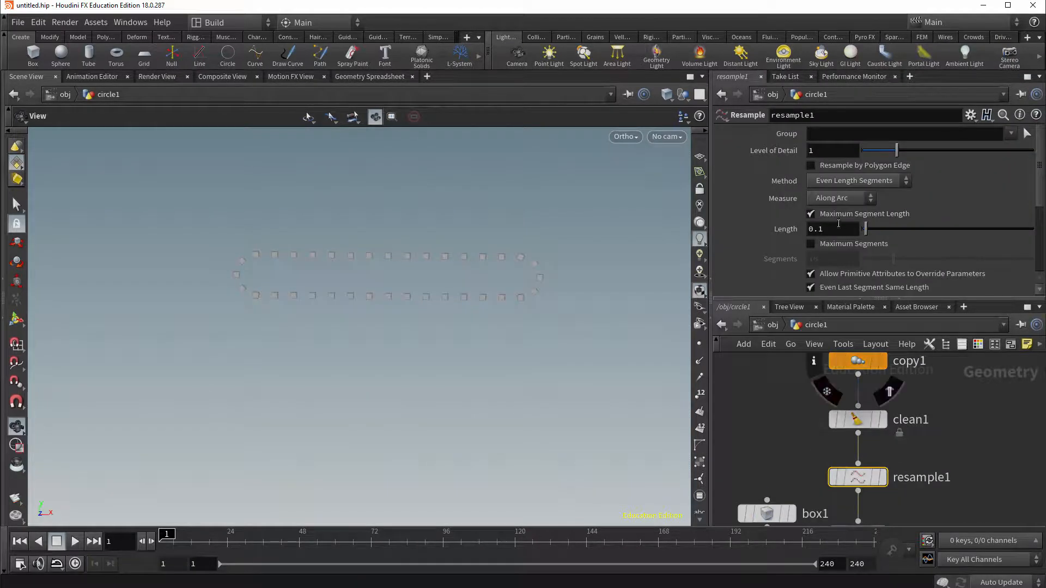
# Step: Shorten the line node's length to about 1.19
pyautogui.moveTo(921, 380); pyautogui.dragTo(918, 481, button='middle')
pyautogui.moveTo(922, 408); pyautogui.dragTo(917, 499, button='middle')
pyautogui.click(907, 430)
pyautogui.moveTo(894, 183)
pyautogui.mouseDown()
pyautogui.moveTo(918, 185)
pyautogui.moveTo(884, 185)
pyautogui.moveTo(923, 186)
pyautogui.moveTo(883, 186)
pyautogui.mouseUp()
pyautogui.scroll(-10, 921, 363)
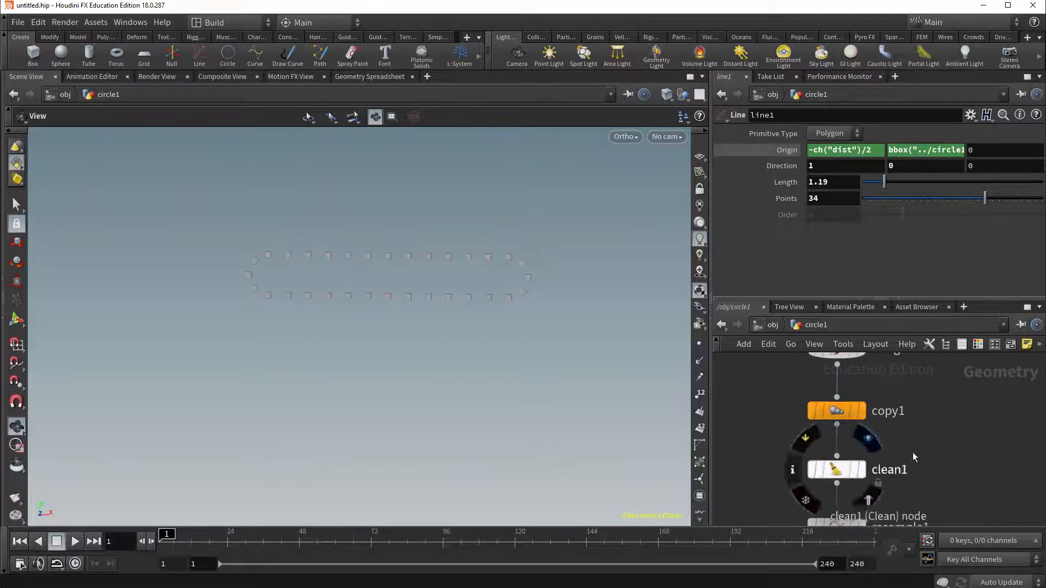
# Step: Set the Resample node's maximum segment length to 0.05
pyautogui.click(858, 479)
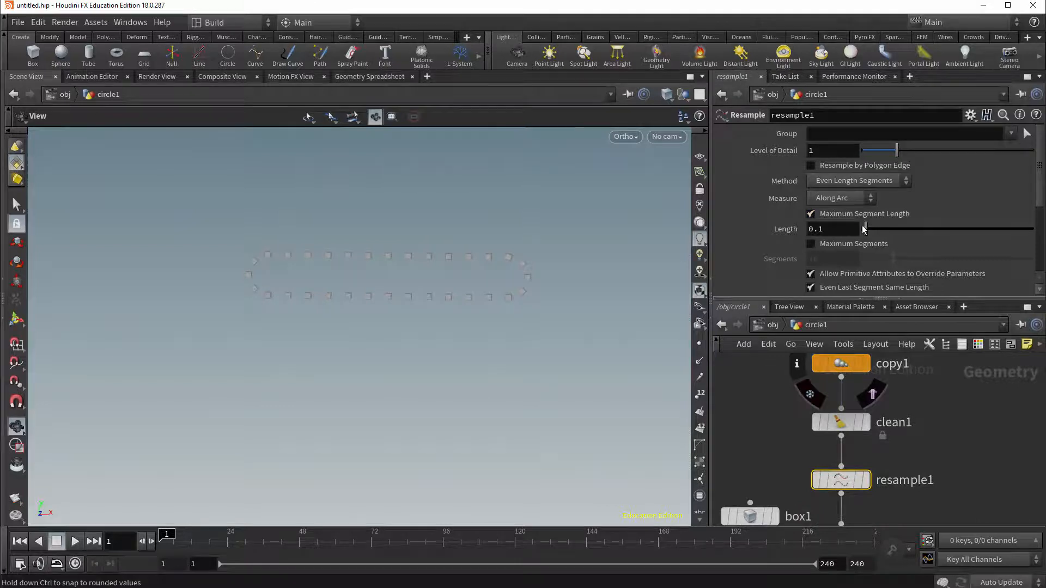
pyautogui.moveTo(845, 229); pyautogui.dragTo(805, 249, button='middle')
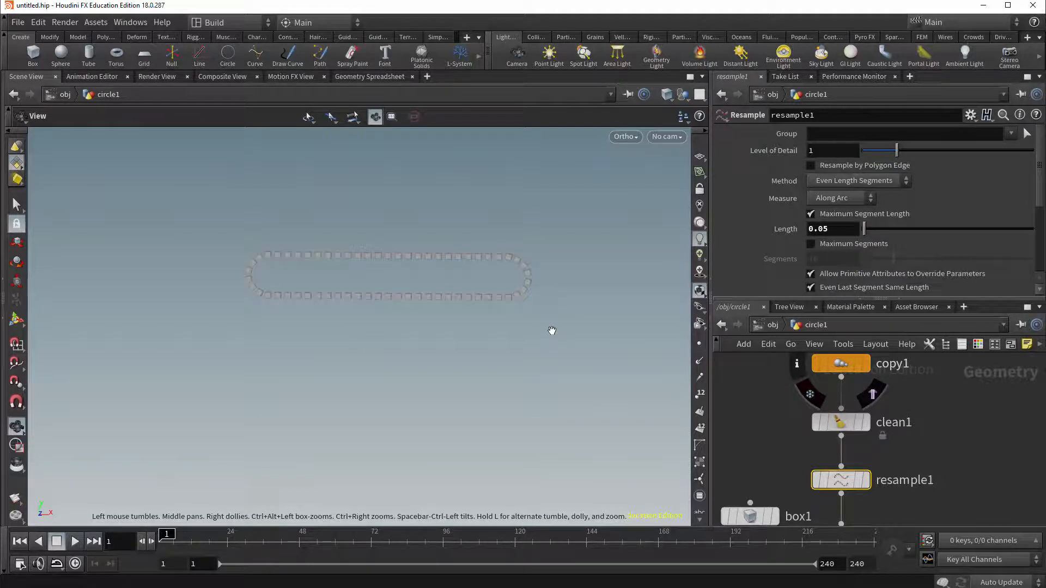
# Step: Add a Point Wrangle node in the empty area beside the node chain
pyautogui.moveTo(919, 457); pyautogui.dragTo(914, 397, button='middle')
pyautogui.scroll(-1, 927, 456)
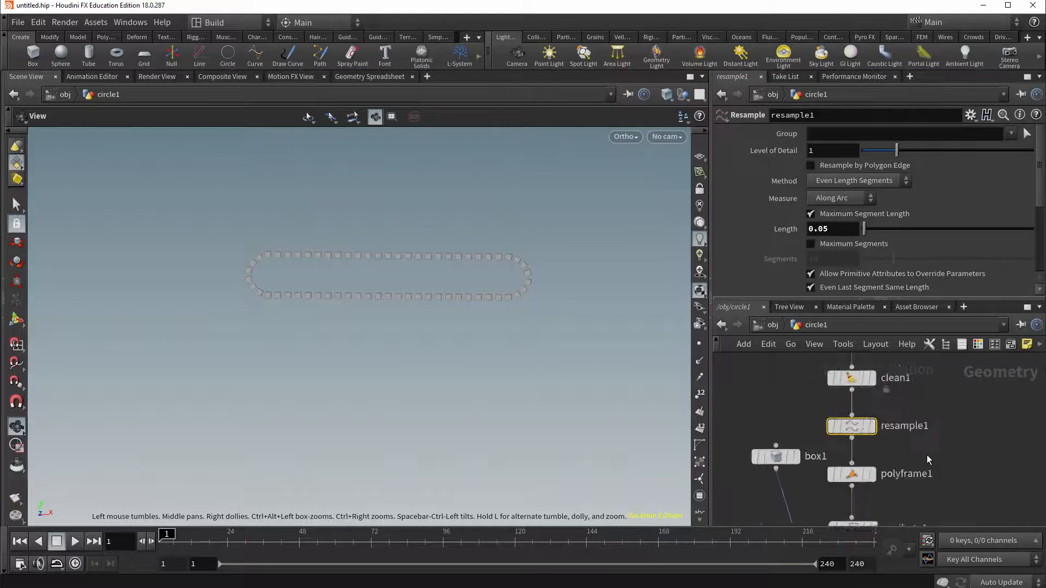
pyautogui.scroll(-2, 927, 457)
pyautogui.moveTo(897, 456); pyautogui.dragTo(830, 448, button='middle')
pyautogui.moveTo(907, 433); pyautogui.dragTo(894, 452, button='middle')
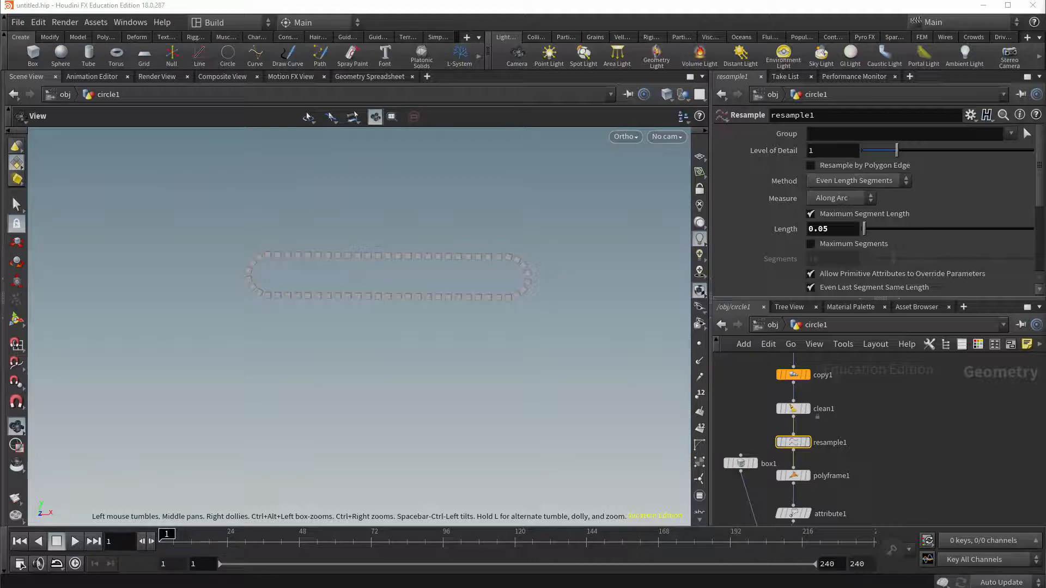
pyautogui.moveTo(952, 430); pyautogui.dragTo(956, 505, button='middle')
pyautogui.moveTo(893, 438); pyautogui.dragTo(888, 418, button='middle')
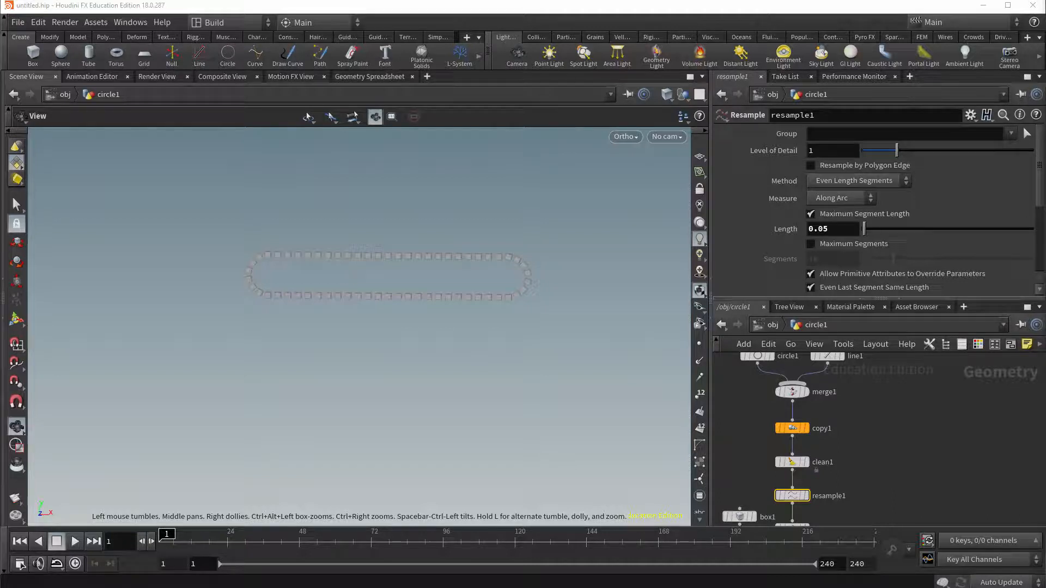
pyautogui.press('Tab')
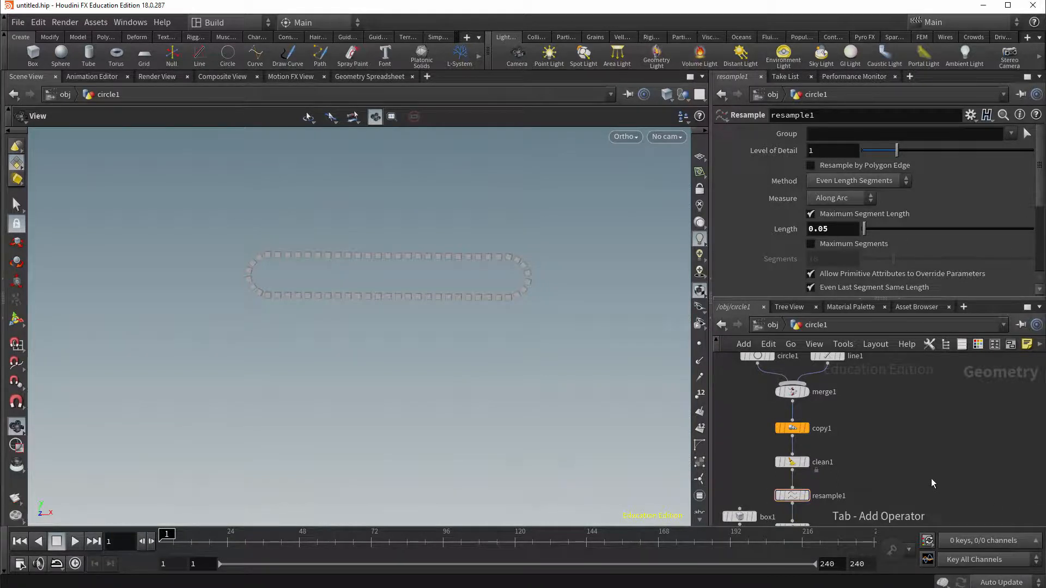
pyautogui.write('po')
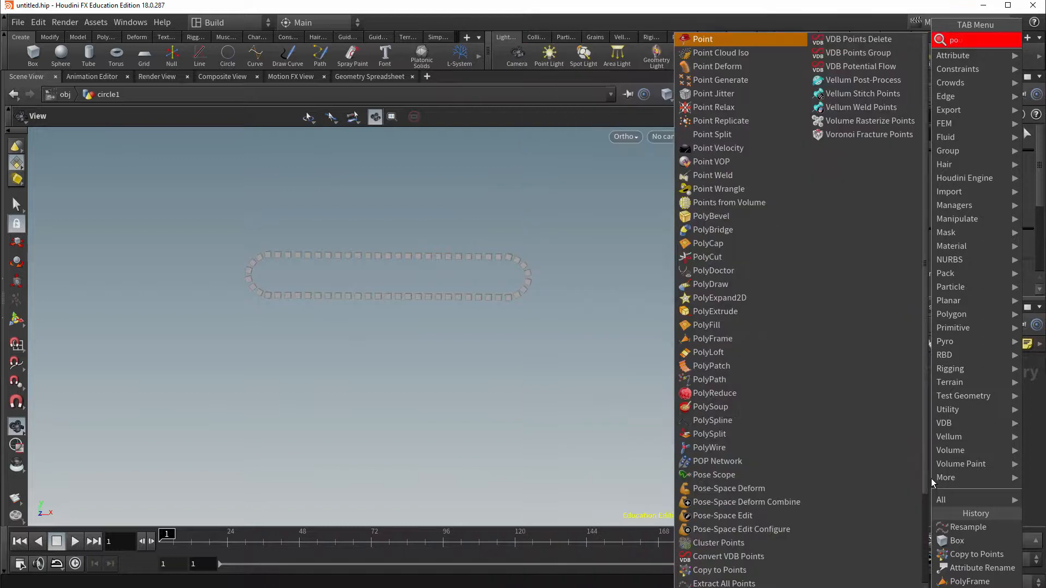
pyautogui.click(730, 200)
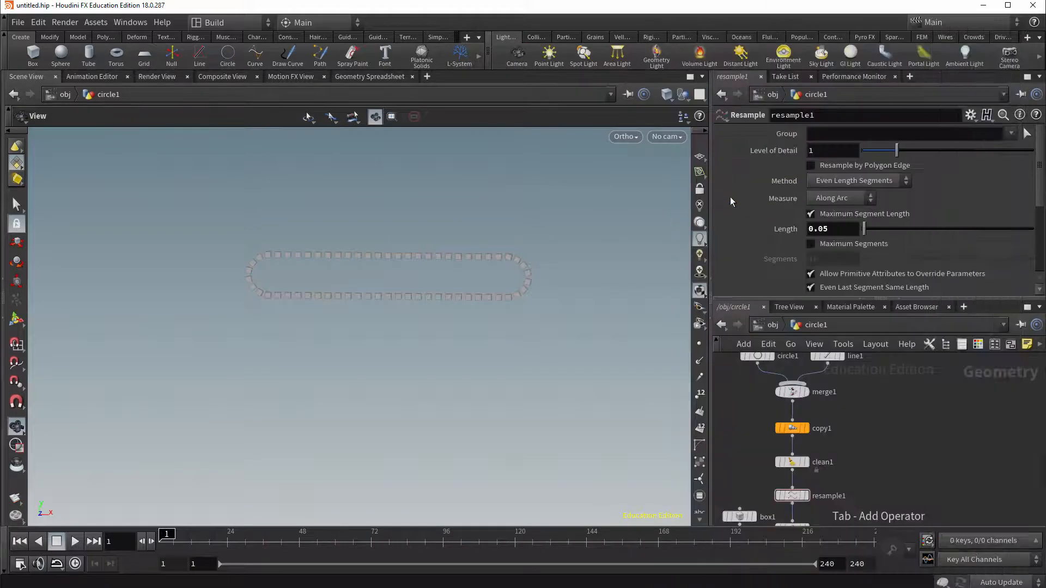
pyautogui.click(910, 411)
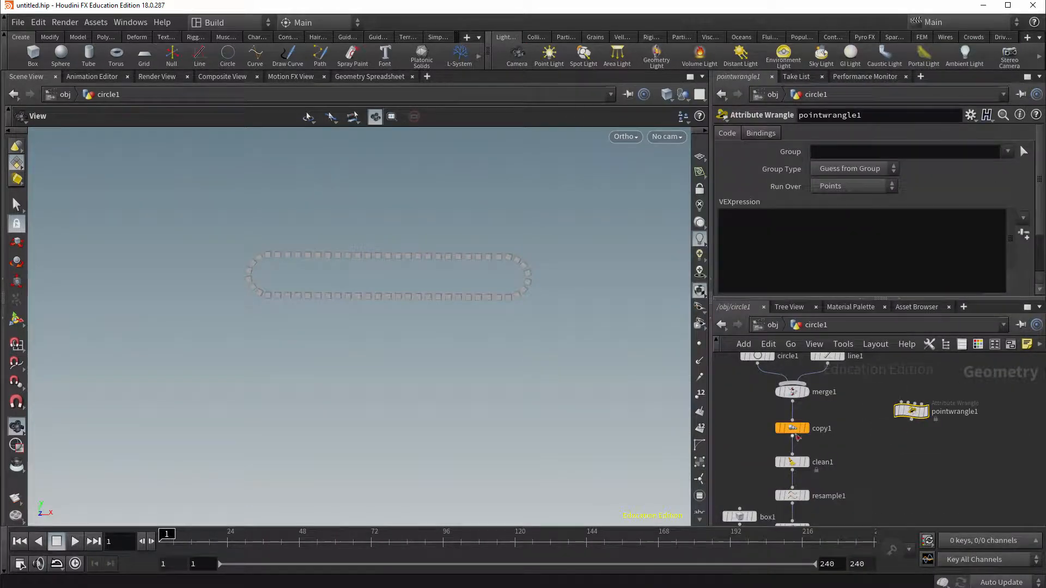
# Step: Wire resample1's output into the Point Wrangle's first input, place it beside polyframe1, and display its result
pyautogui.click(793, 505)
pyautogui.click(901, 404)
pyautogui.moveTo(919, 418); pyautogui.dragTo(964, 503)
pyautogui.moveTo(965, 503); pyautogui.dragTo(954, 410, button='middle')
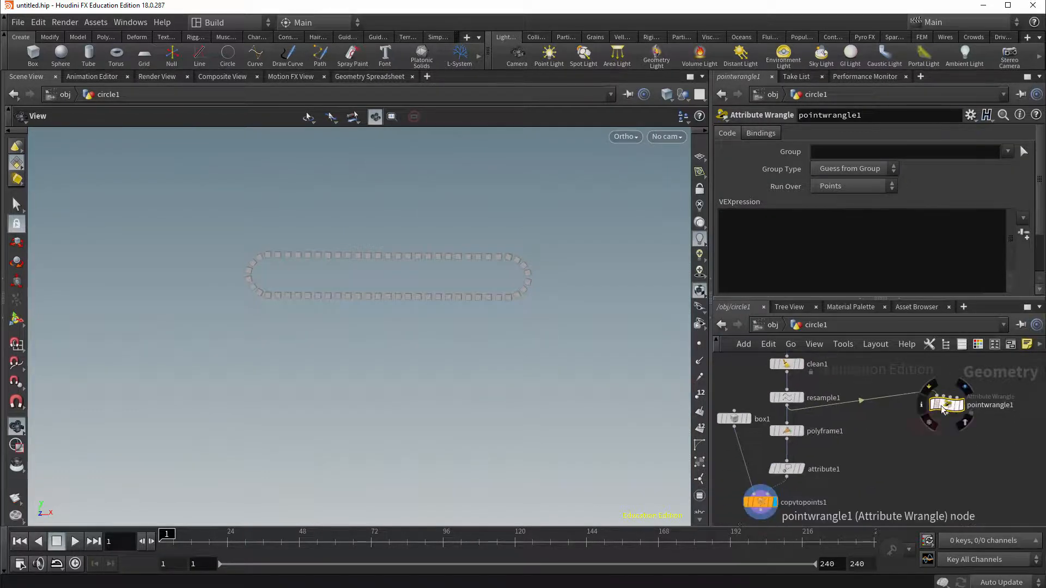
pyautogui.moveTo(955, 410); pyautogui.dragTo(959, 430)
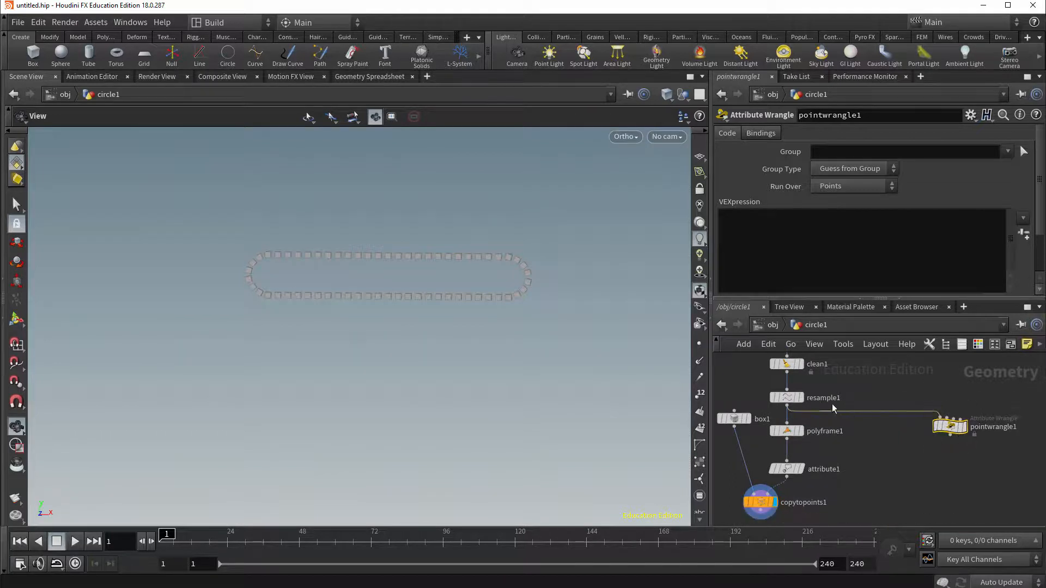
pyautogui.click(801, 399)
pyautogui.click(965, 428)
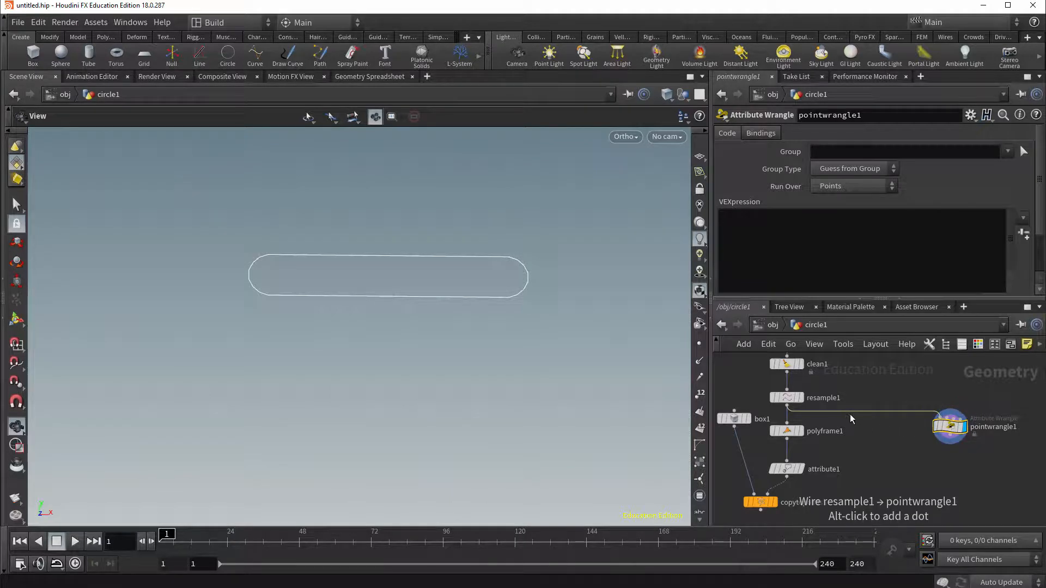
pyautogui.click(779, 232)
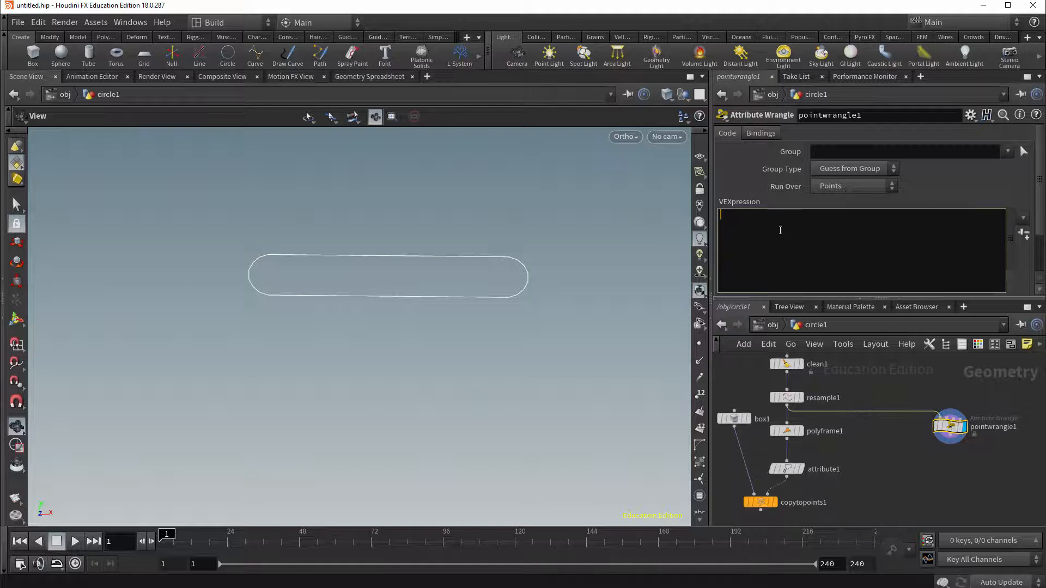
pyautogui.write('ve')
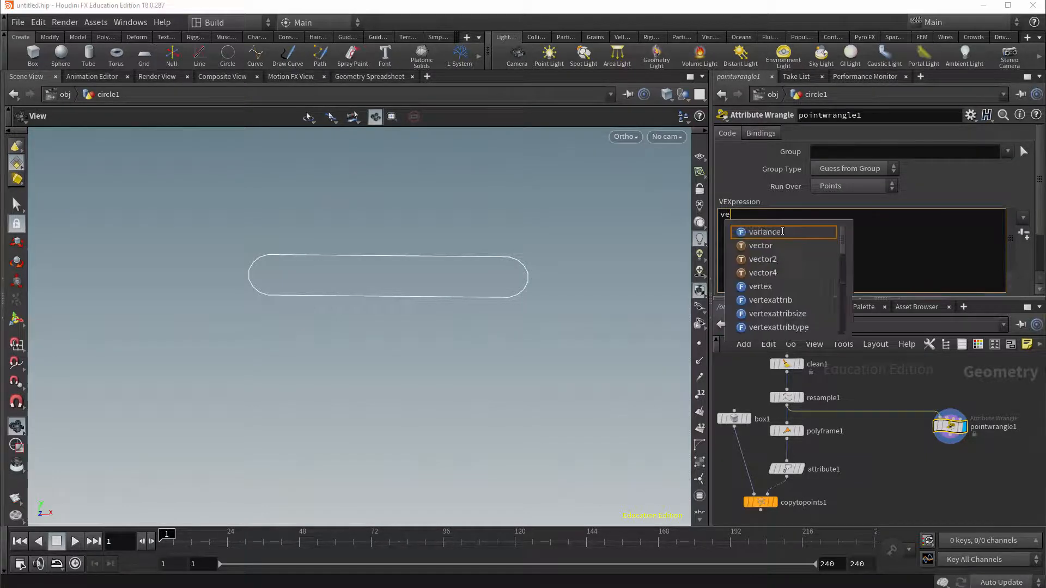
pyautogui.write('ctor p')
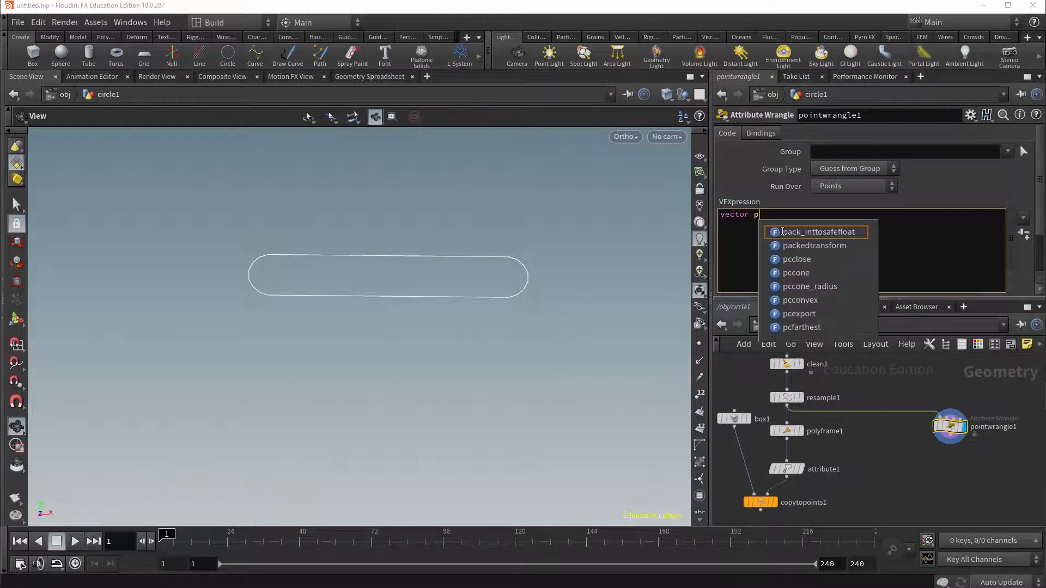
pyautogui.write('t0 = ')
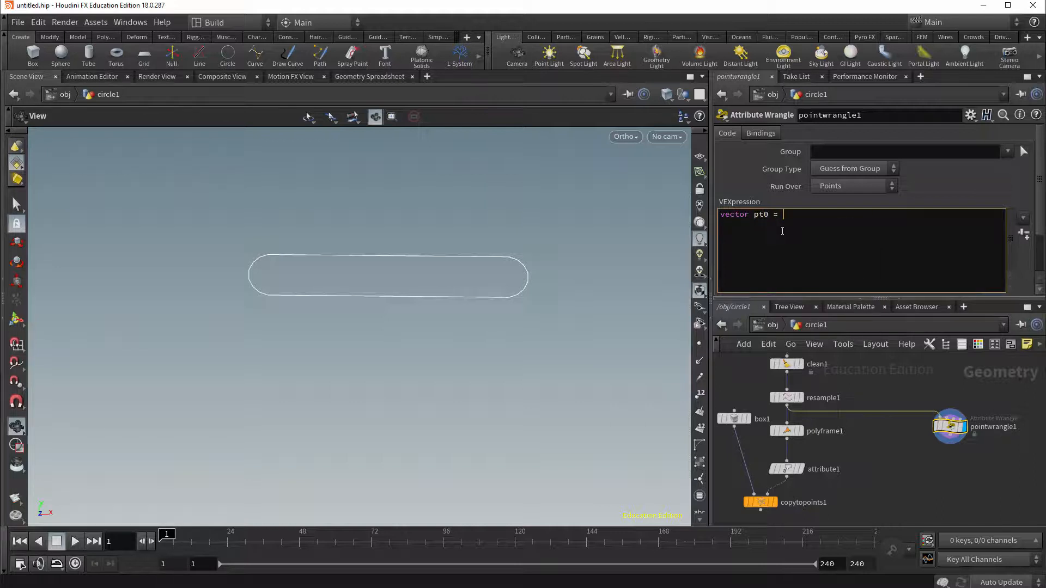
pyautogui.write('point(')
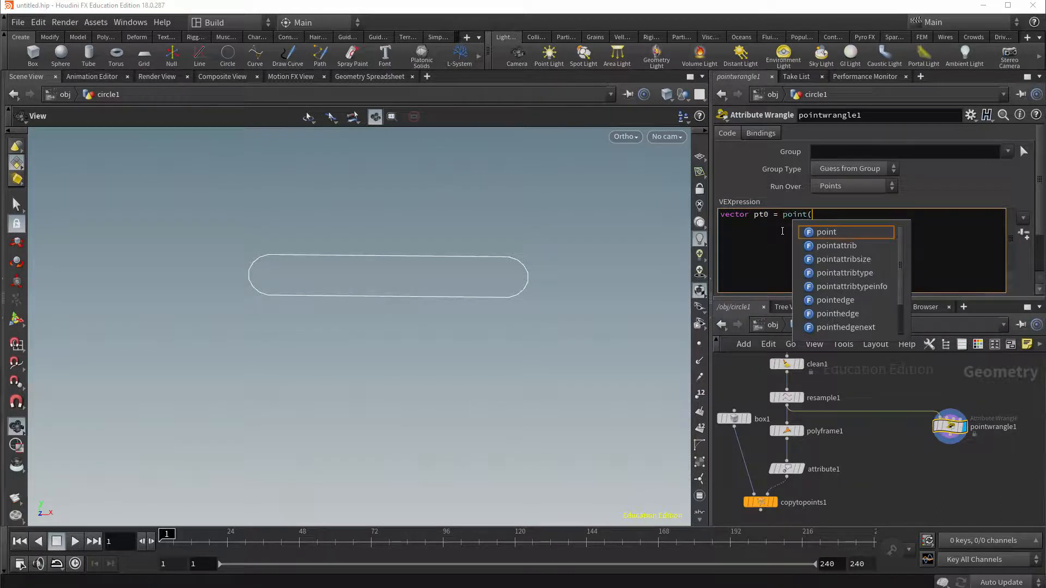
pyautogui.write('@O')
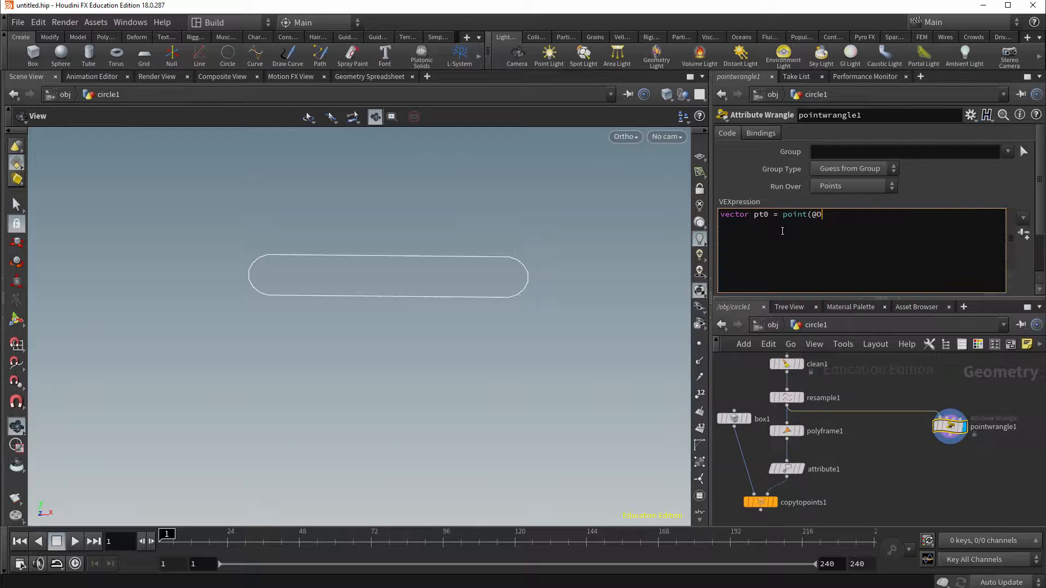
pyautogui.write('pInput1,"P",@p')
pyautogui.write('tnum); vect')
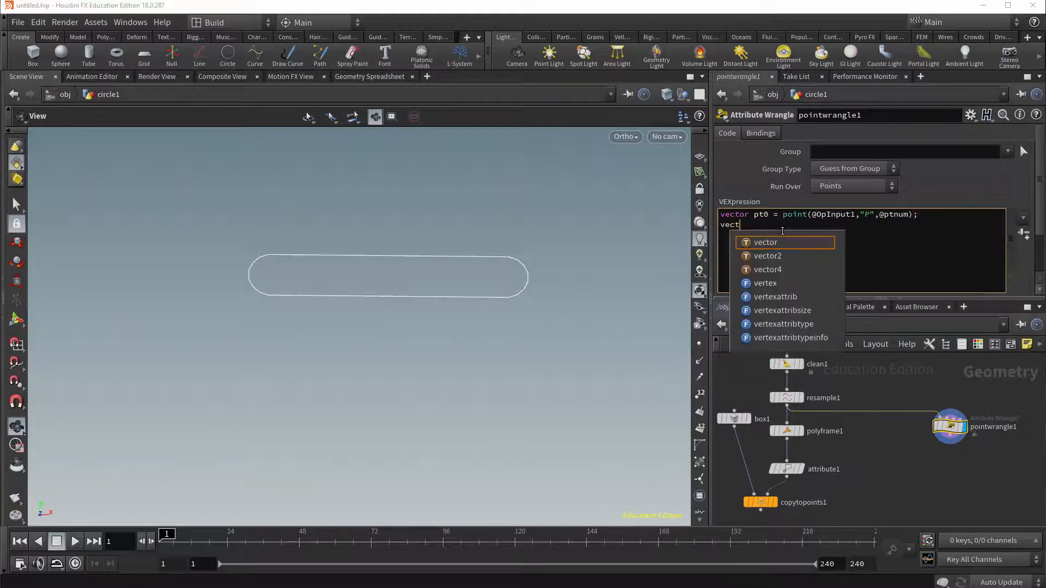
pyautogui.write('or pt1')
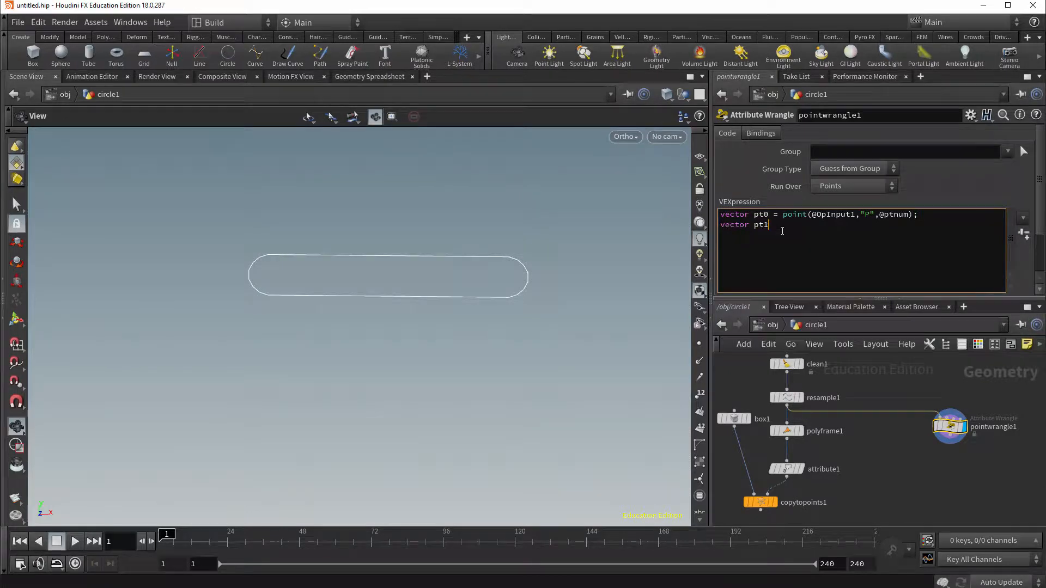
pyautogui.write(' = point')
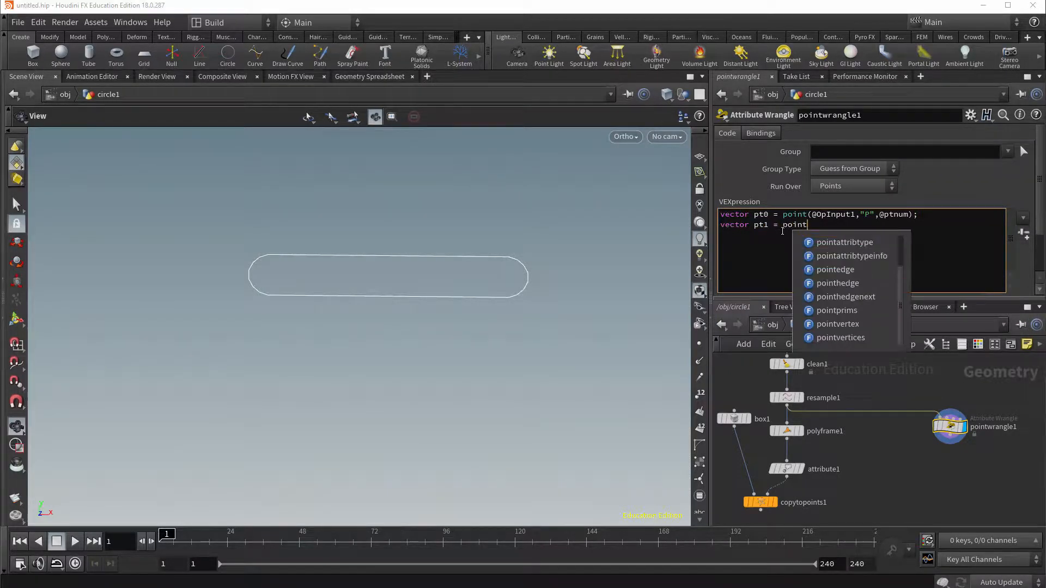
pyautogui.write('(@OpInput1,"P')
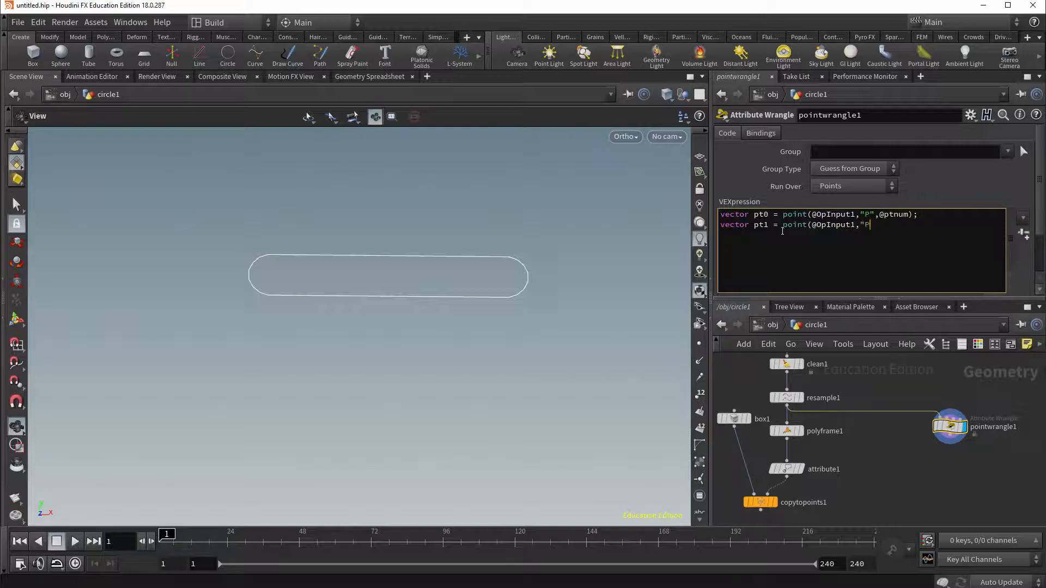
pyautogui.write('"')
pyautogui.write(',@')
pyautogui.write('ptnum')
pyautogui.write('-1);')
pyautogui.write('if ')
pyautogui.write('(@ptnum == 0) { ')
pyautogui.write('}')
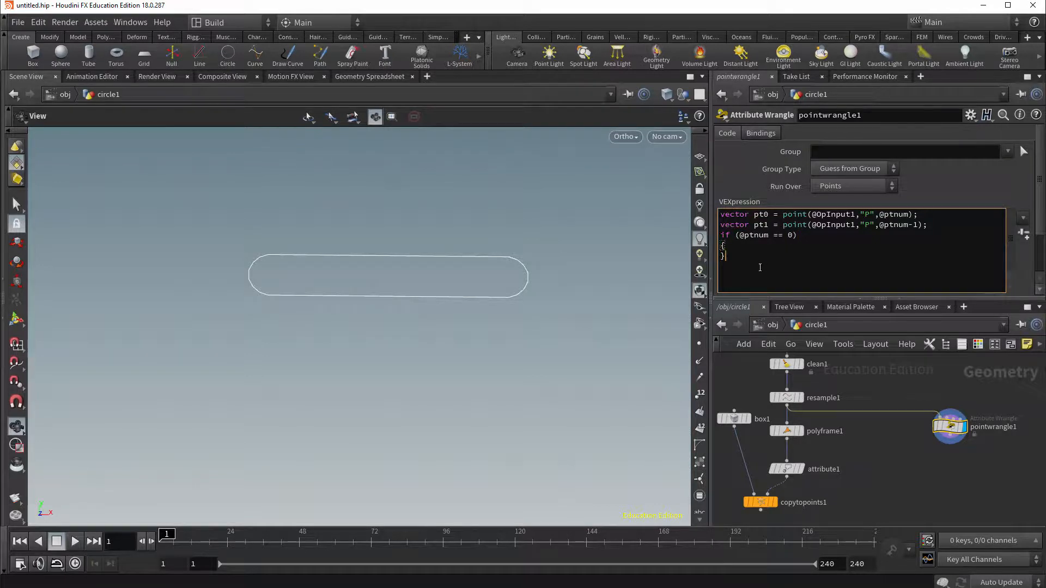
pyautogui.click(750, 244)
pyautogui.press('Return')
pyautogui.write('pt1')
pyautogui.write(';')
pyautogui.press('Return')
pyautogui.write('pt0 = point(')
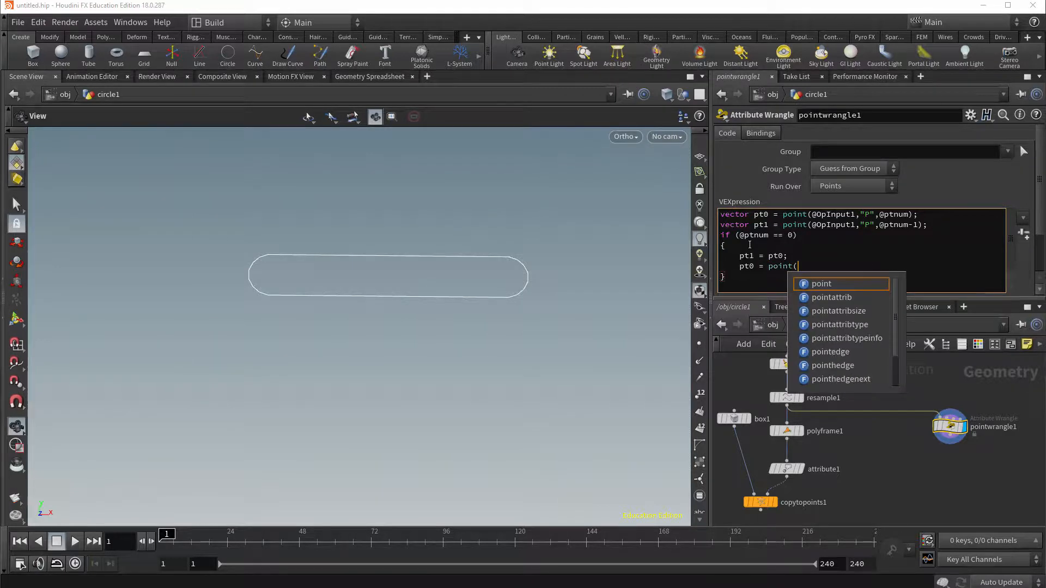
pyautogui.write('@')
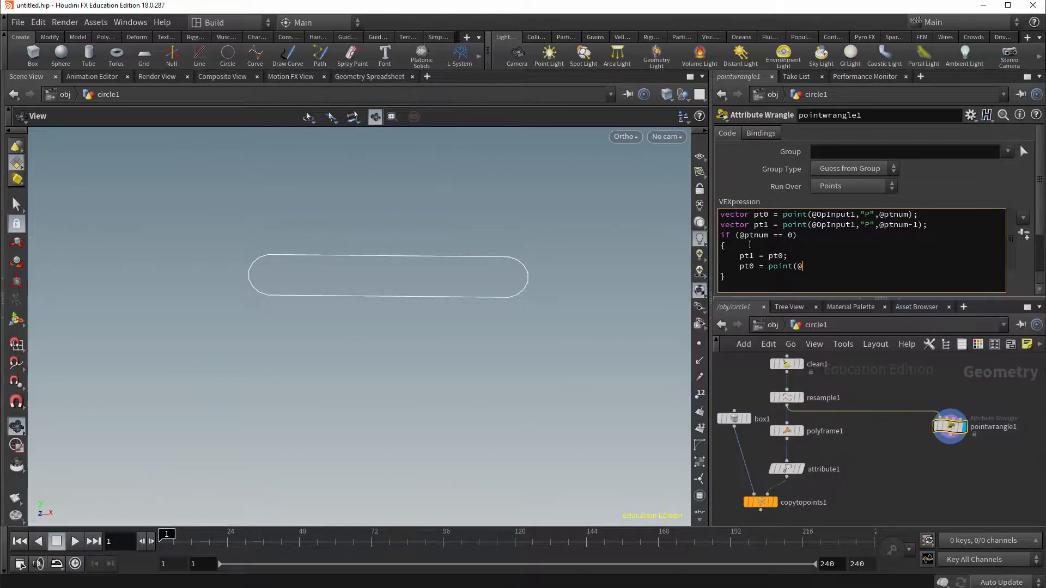
pyautogui.write('OpInput1,"P",@ptnum+1);')
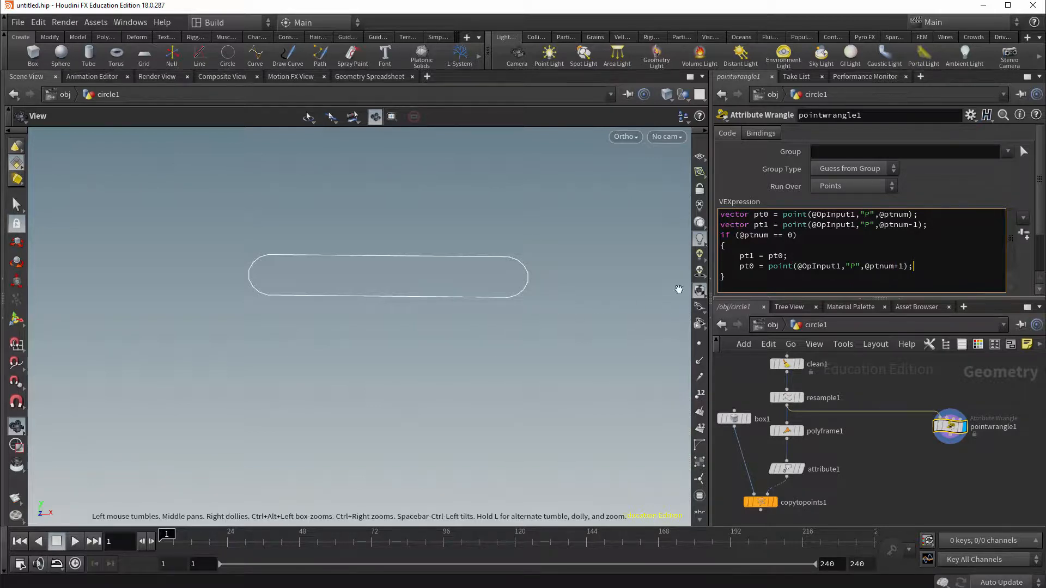
pyautogui.click(730, 278)
pyautogui.press('Return')
pyautogui.write('@N ')
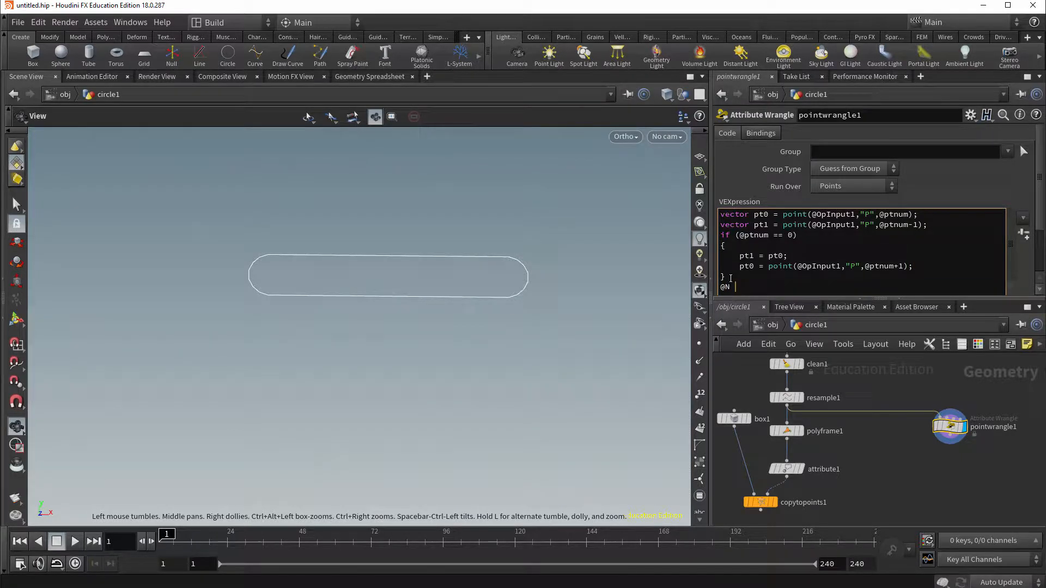
pyautogui.write('= normalize')
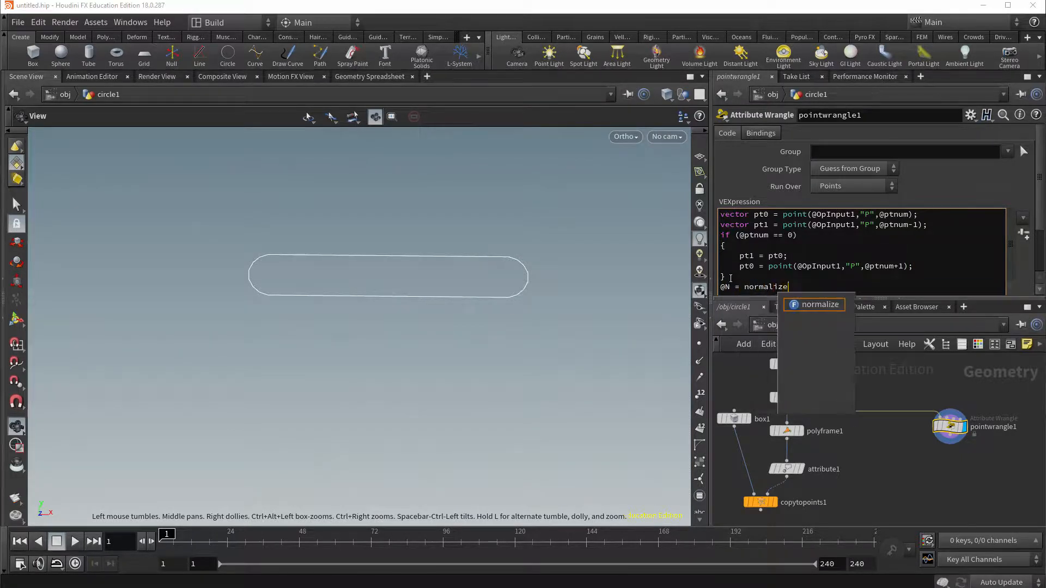
pyautogui.write('(pt1')
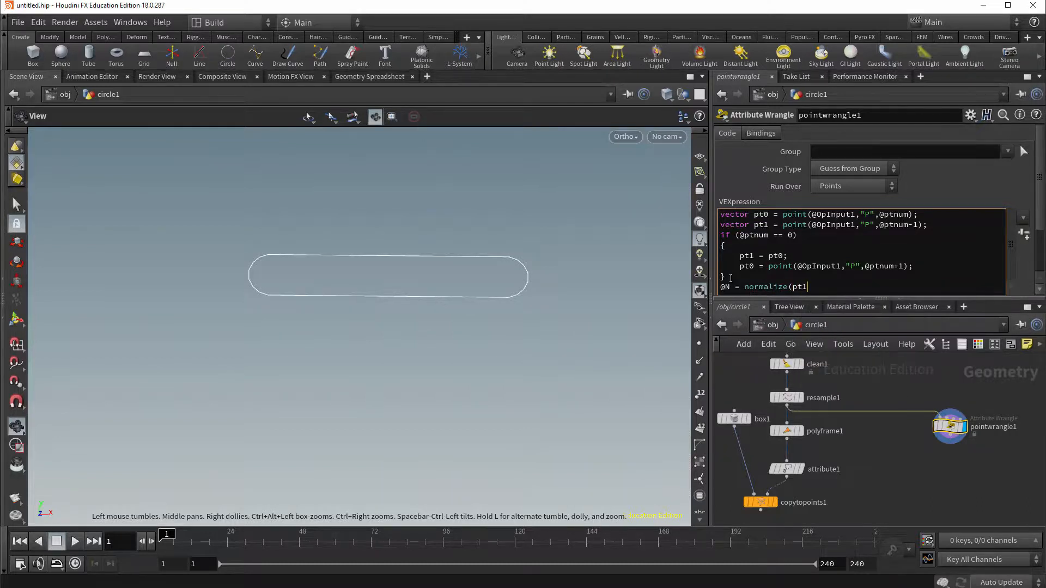
pyautogui.write(' - p')
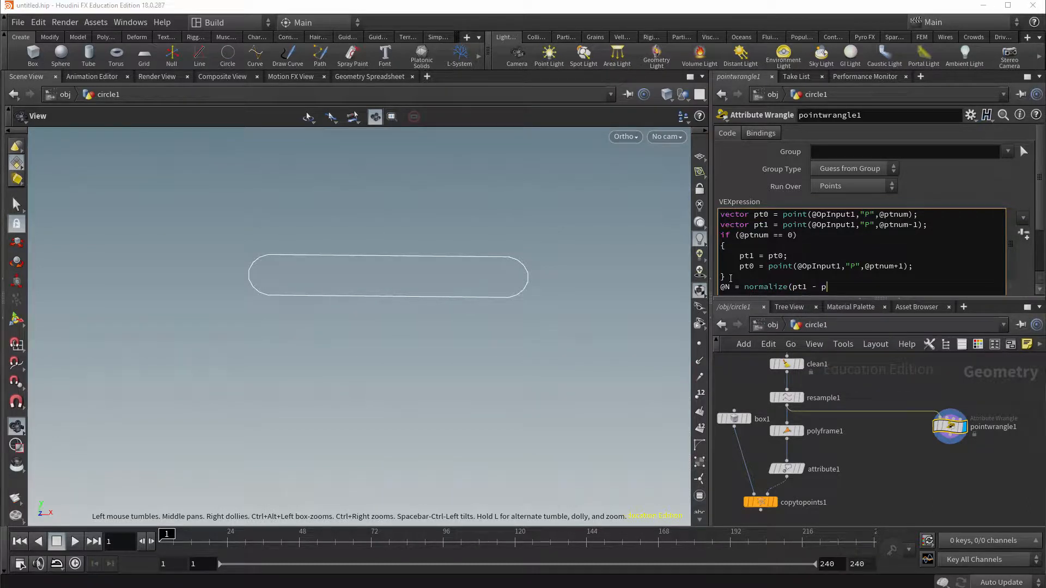
pyautogui.write('t0);')
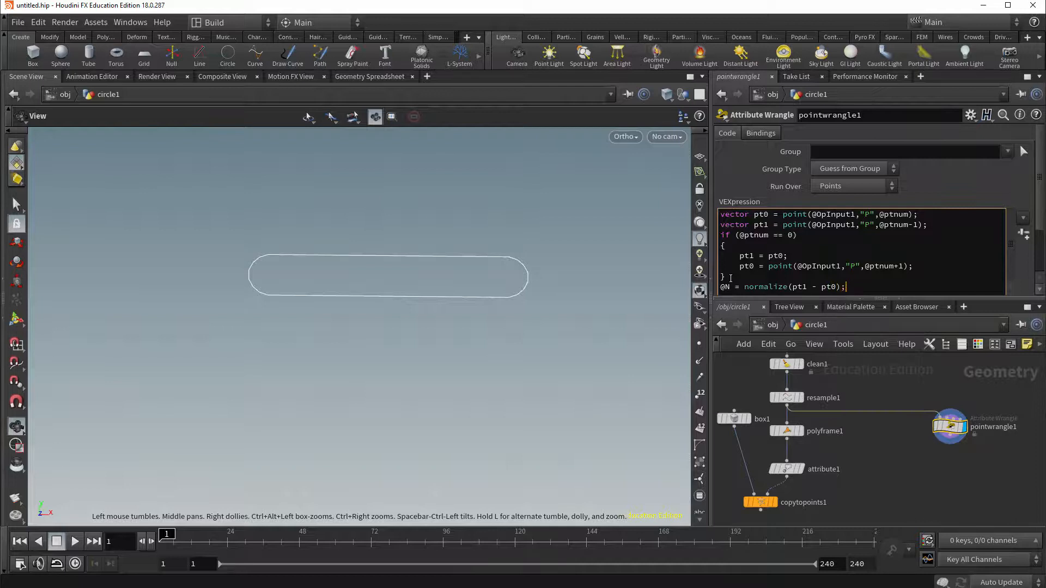
pyautogui.write('@up')
pyautogui.moveTo(897, 299); pyautogui.dragTo(895, 421)
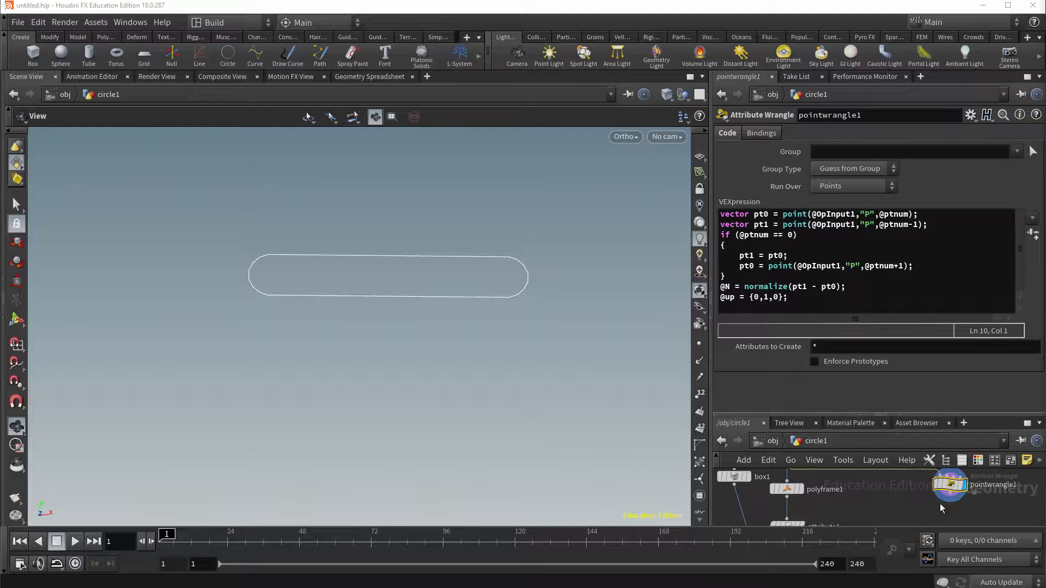
# Step: Wire pointwrangle1's output into copytopoints1's second input in place of attribute1, and display the copytopoints1 result
pyautogui.moveTo(894, 503); pyautogui.dragTo(885, 437, button='middle')
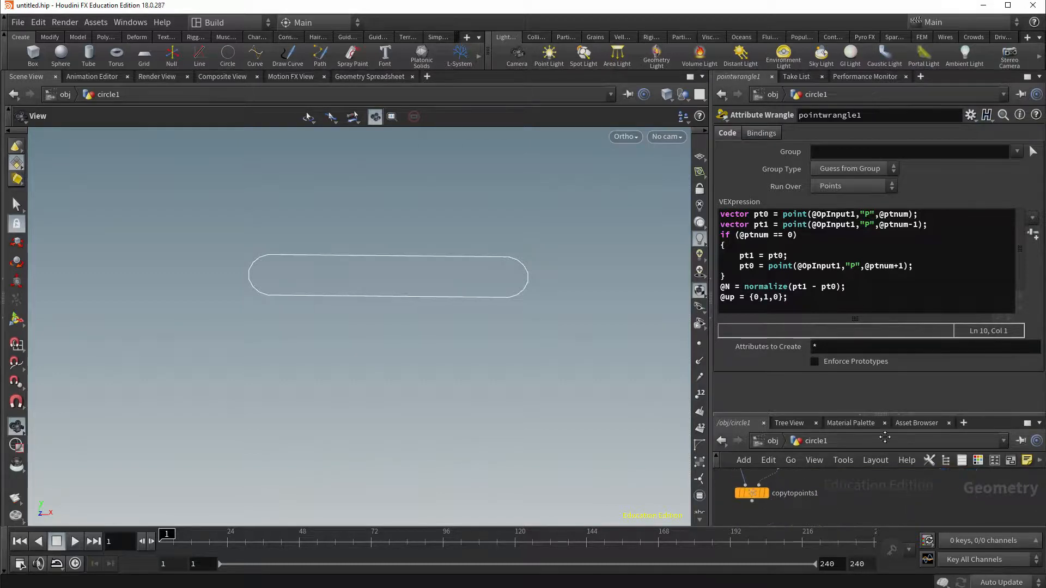
pyautogui.moveTo(929, 471); pyautogui.dragTo(874, 554, button='middle')
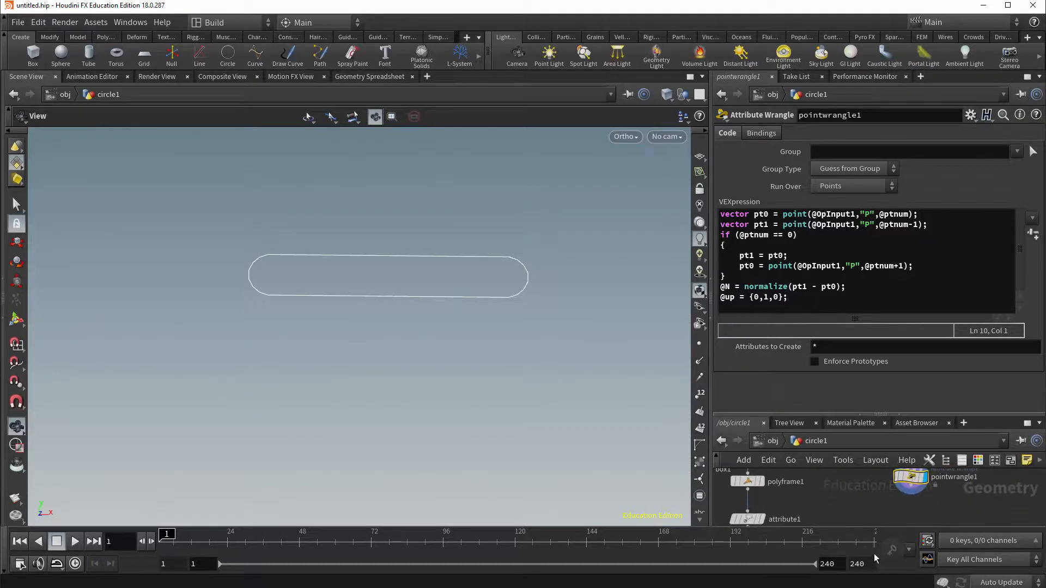
pyautogui.click(915, 491)
pyautogui.moveTo(833, 521); pyautogui.dragTo(889, 473, button='middle')
pyautogui.click(795, 500)
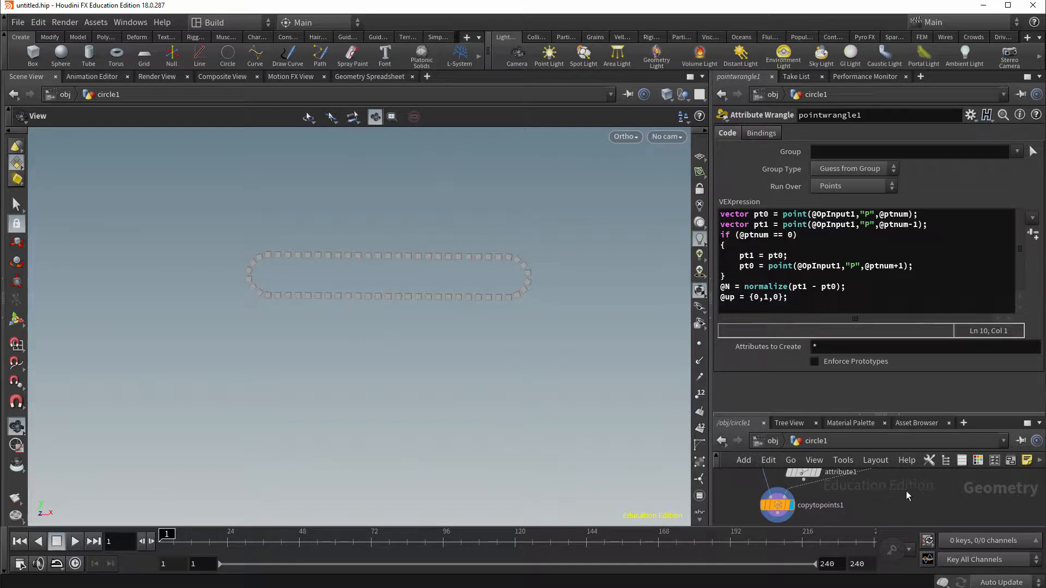
pyautogui.moveTo(907, 491); pyautogui.dragTo(831, 497, button='middle')
pyautogui.scroll(-3, 887, 502)
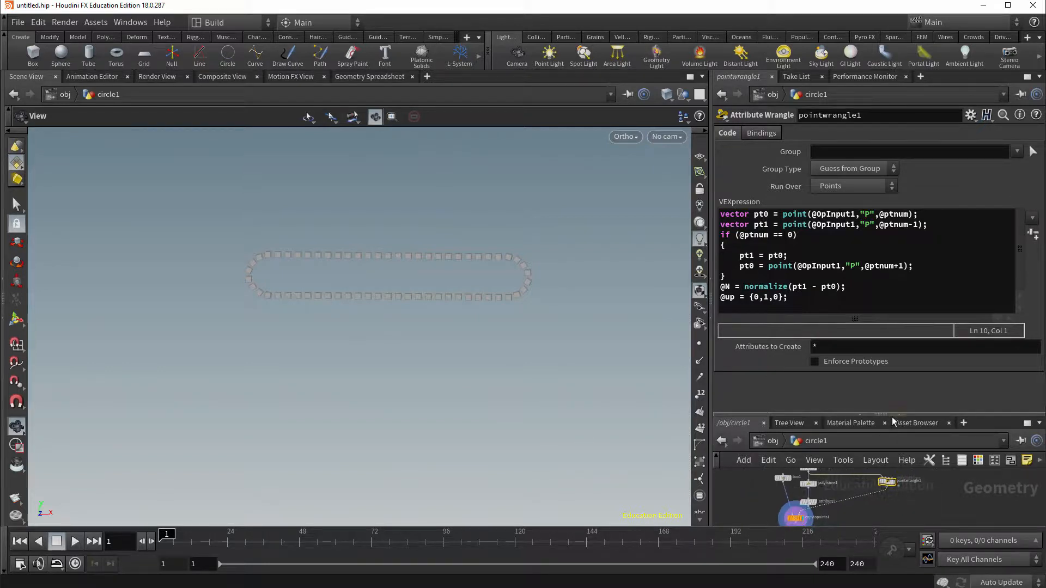
pyautogui.moveTo(888, 415); pyautogui.dragTo(878, 166)
pyautogui.scroll(3, 887, 345)
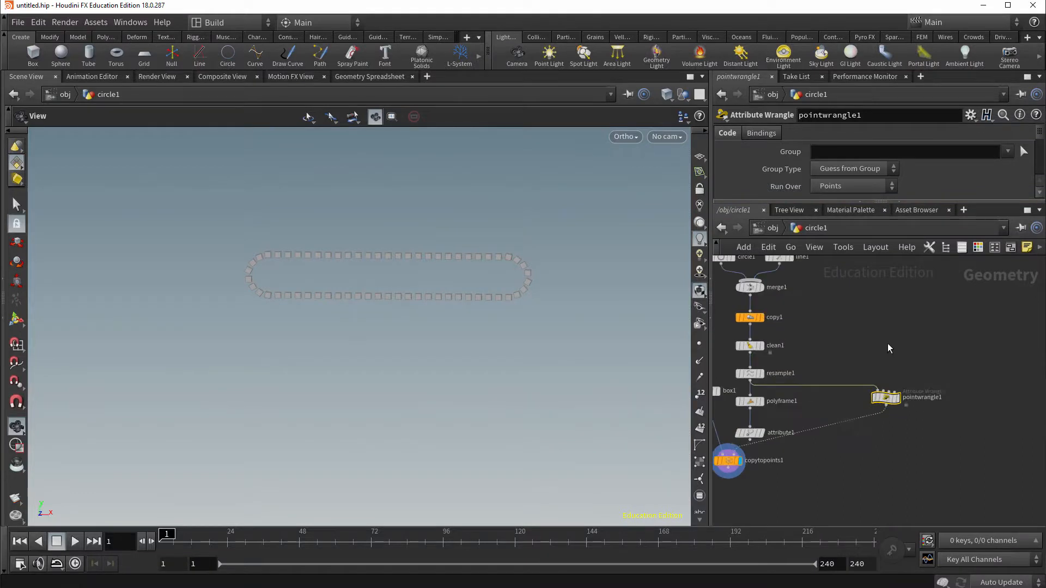
pyautogui.moveTo(887, 345); pyautogui.dragTo(997, 374, button='middle')
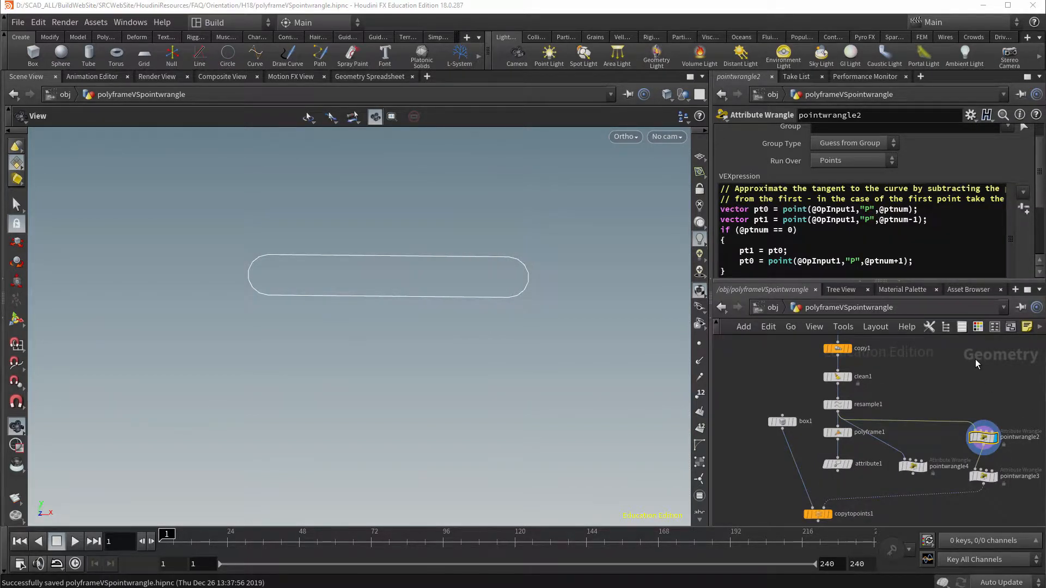
# Step: In the polyframeVSpointwrangle network, examine the VEX code of pointwrangle4, displaying its result, and the code of pointwrangle3
pyautogui.click(925, 467)
pyautogui.click(915, 471)
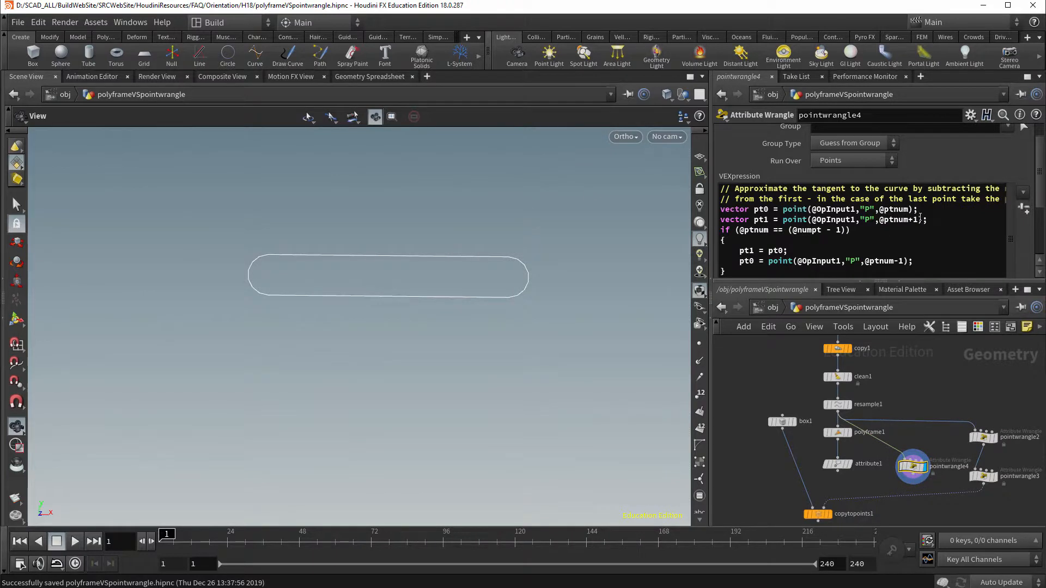
pyautogui.click(997, 480)
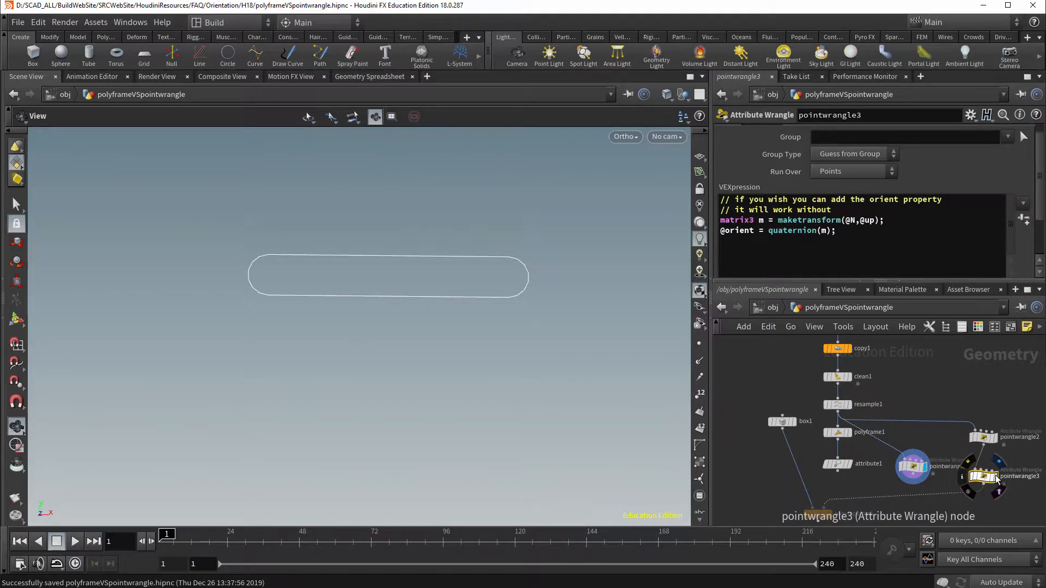